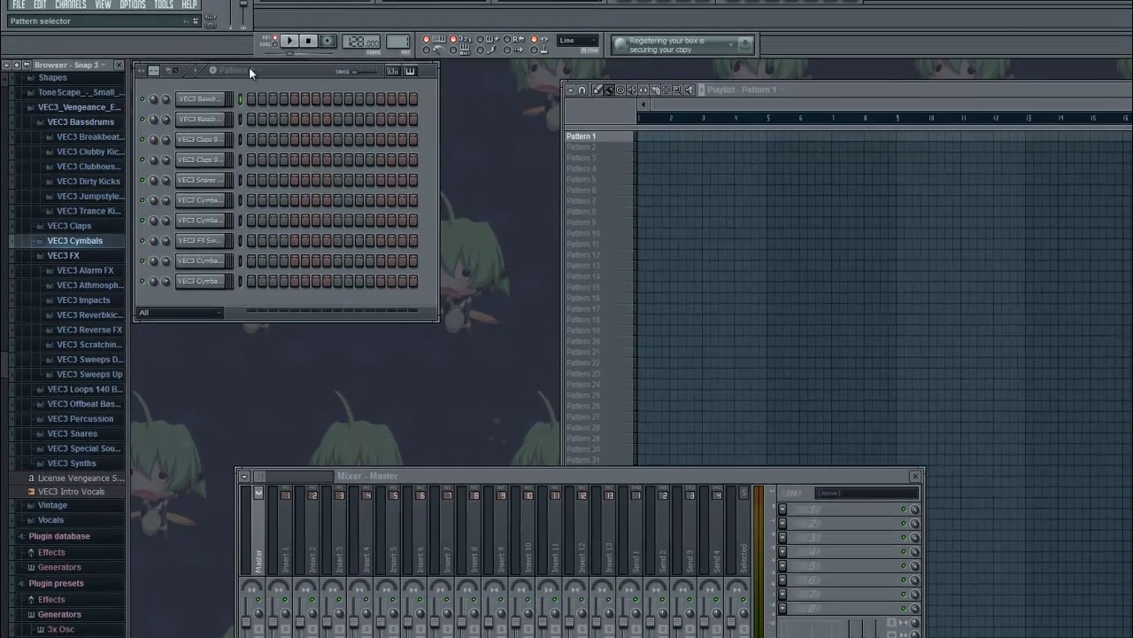
left_click(266, 82)
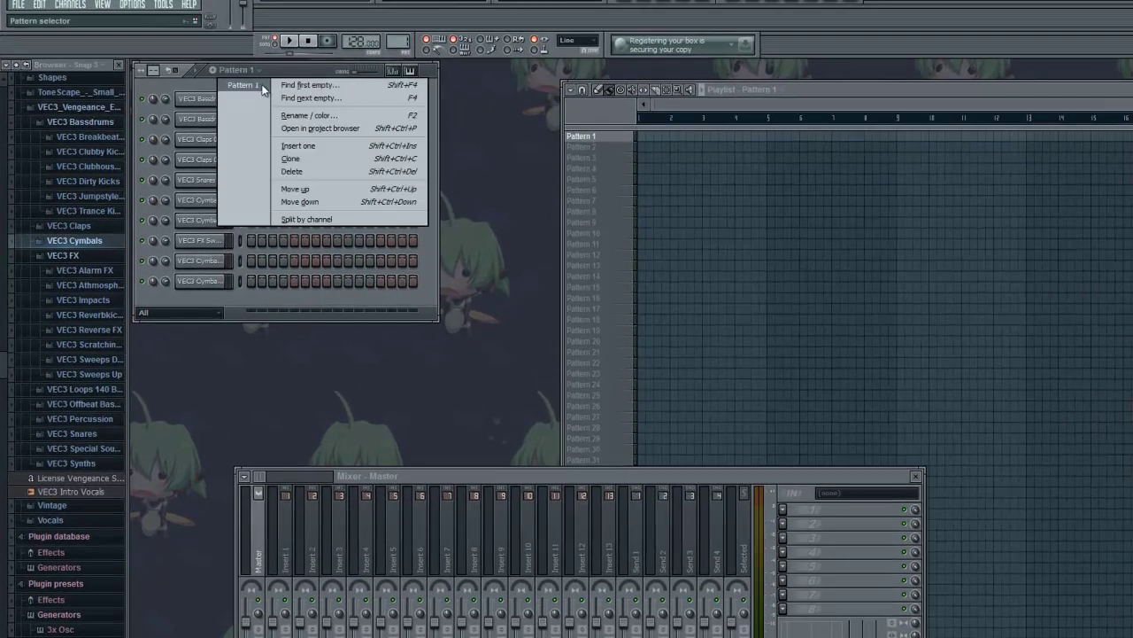
left_click(281, 74)
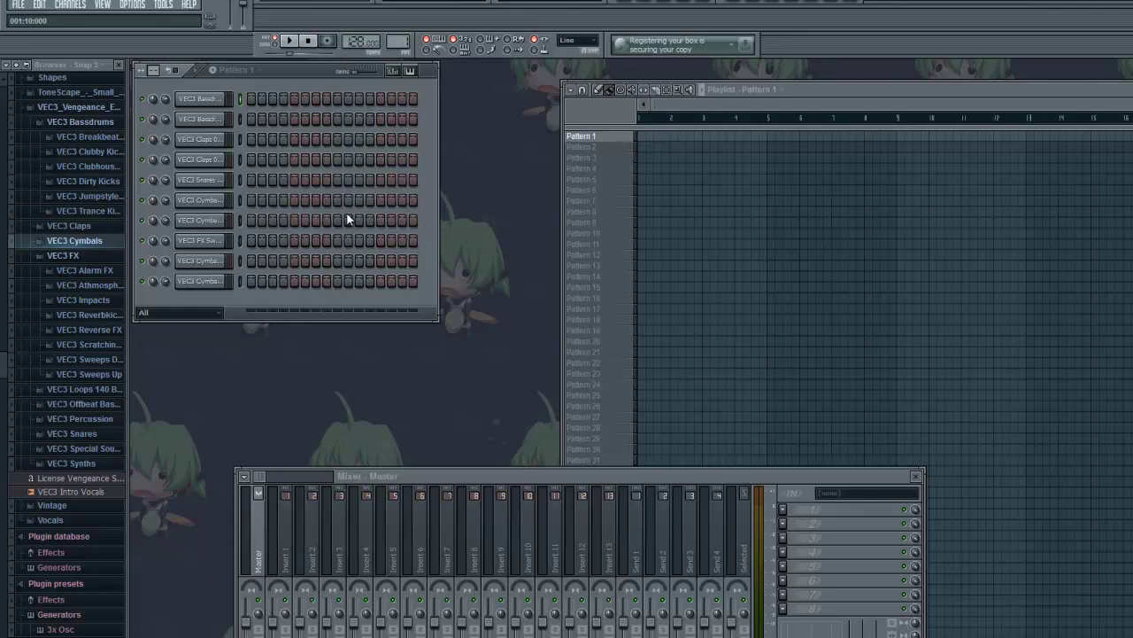
left_click(238, 71)
left_click(246, 86)
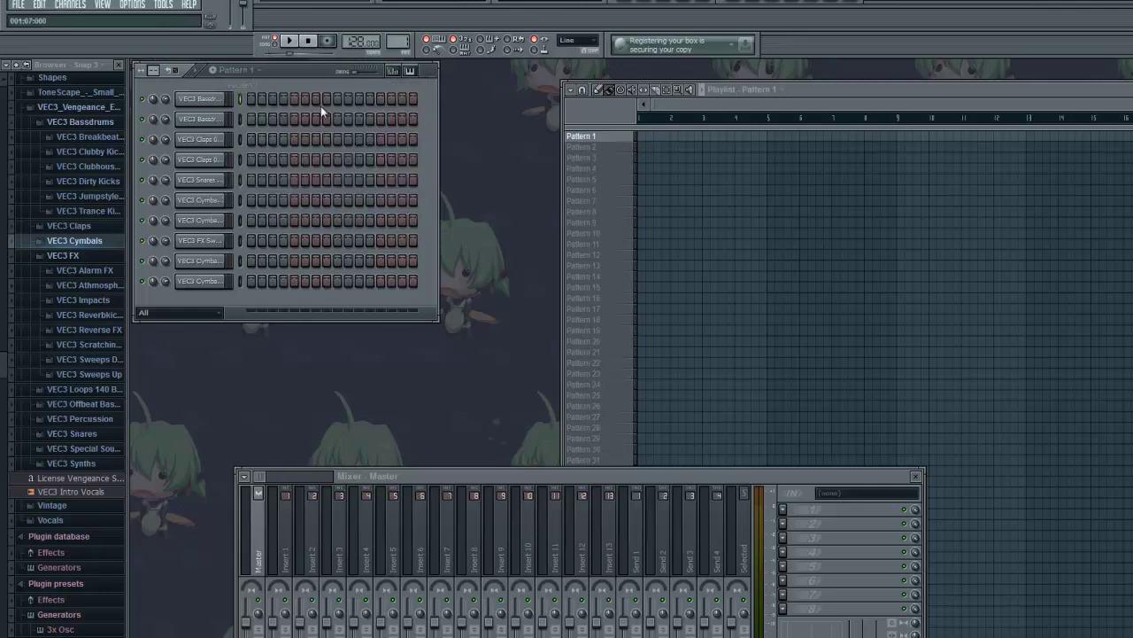
Audition the VEC3 Bassdrums Trance 18 kick sample several times in its channel settings
left_click(200, 98)
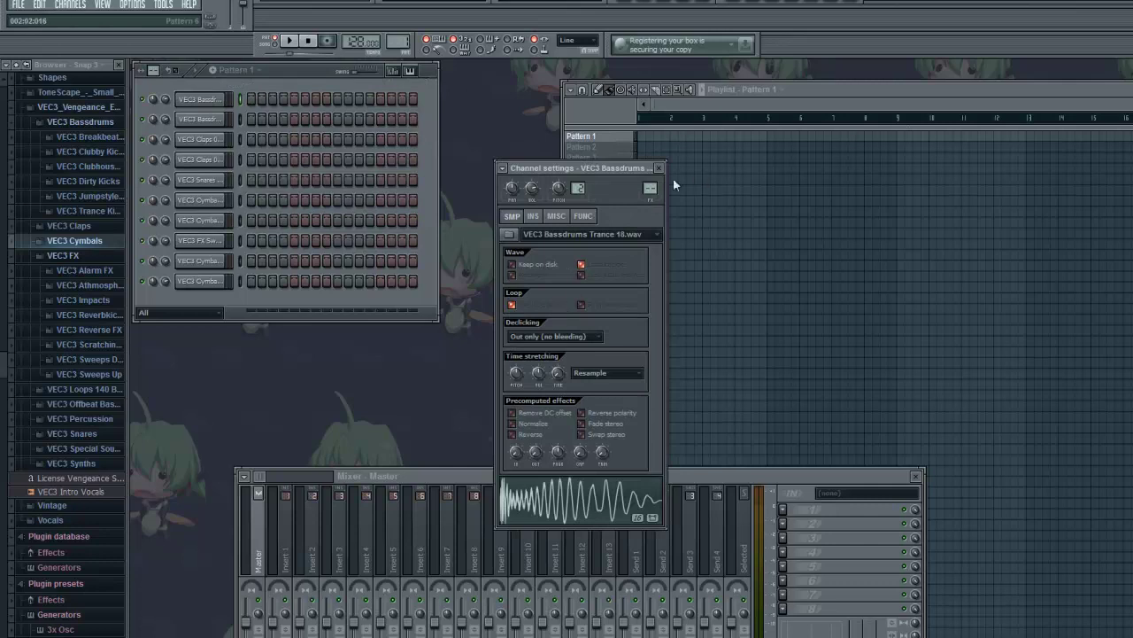
left_click(660, 169)
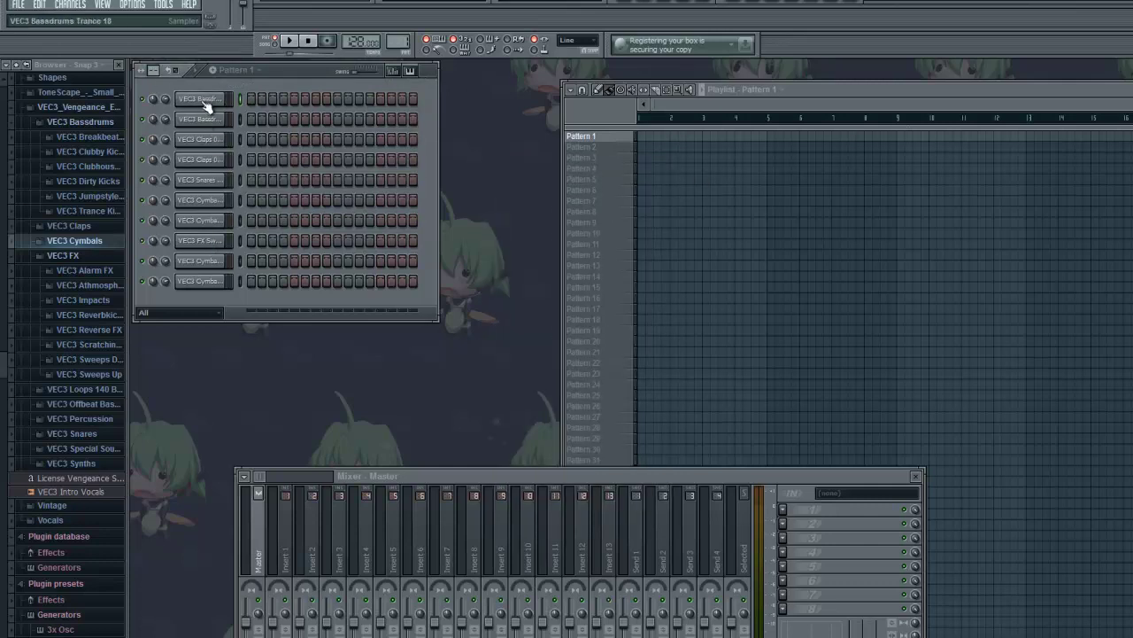
left_click(203, 101)
left_click(549, 498)
left_click(552, 499)
left_click(548, 500)
left_click(531, 497)
left_click(529, 489)
left_click(535, 496)
left_click(537, 498)
left_click(537, 497)
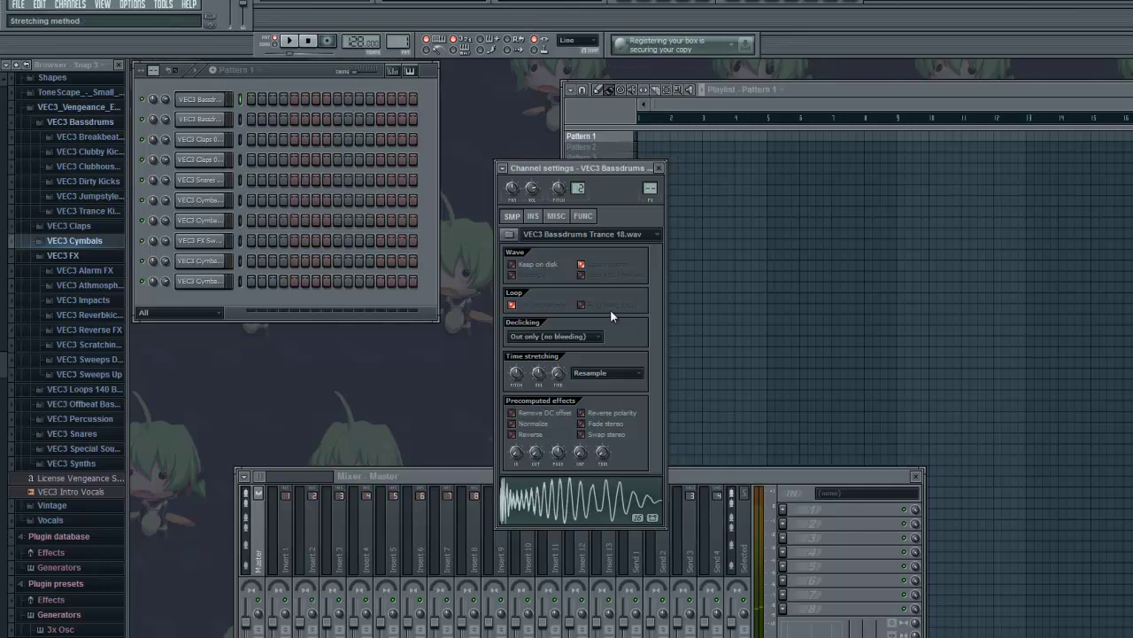
left_click(660, 168)
Audition the Bassdrums Clubhouse 01 kick and inspect the Claps 037 and Claps 034 samples in their channel settings
left_click(203, 118)
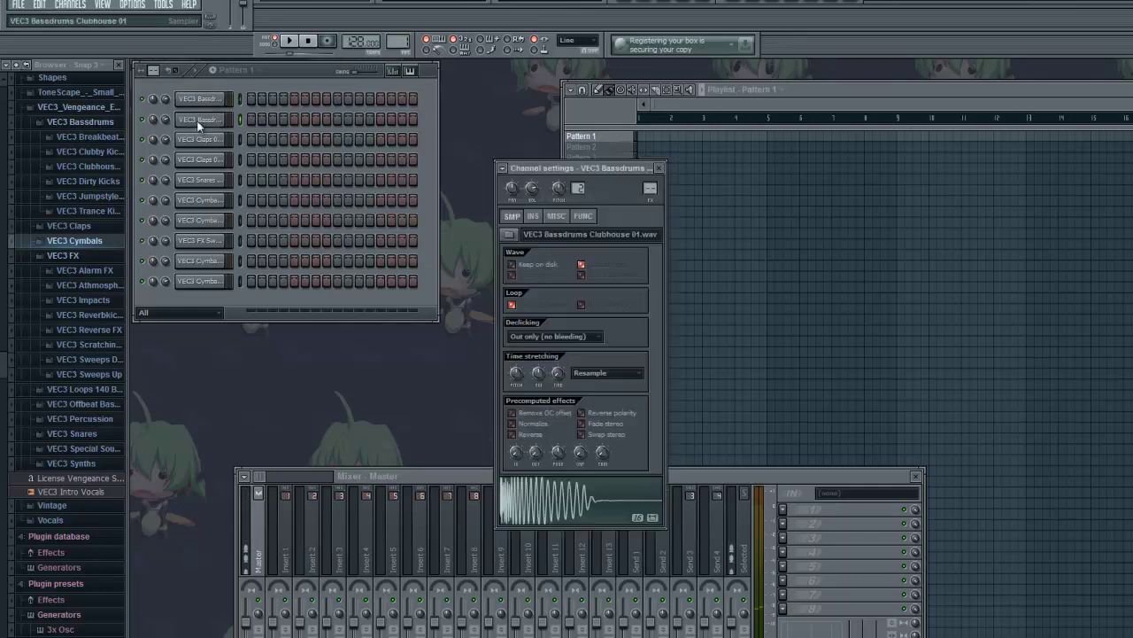
left_click(567, 500)
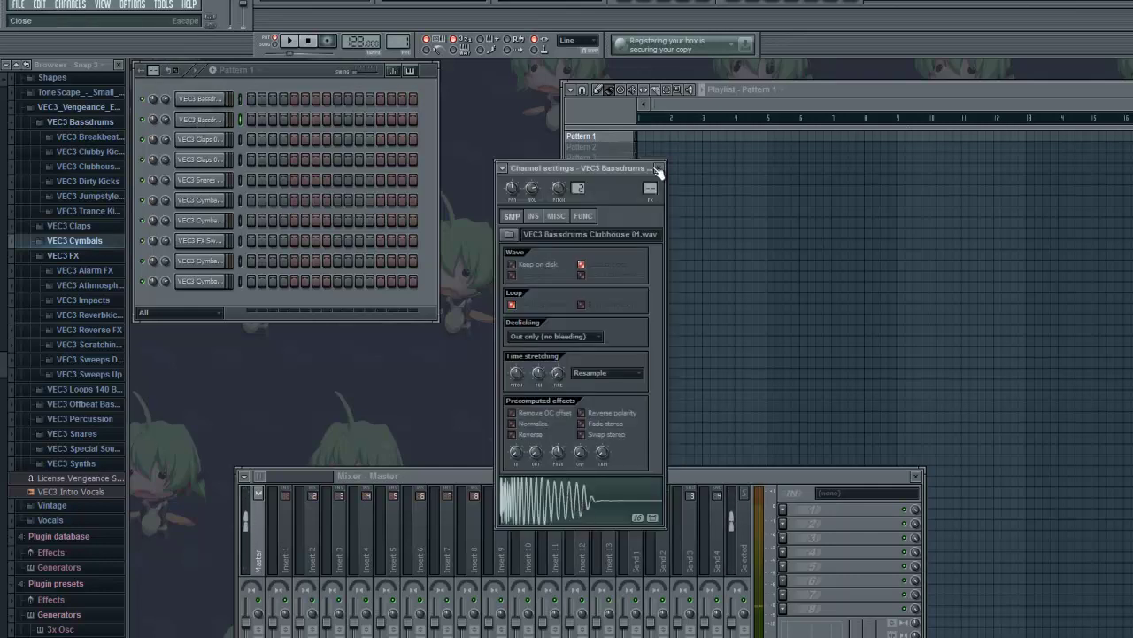
left_click(659, 169)
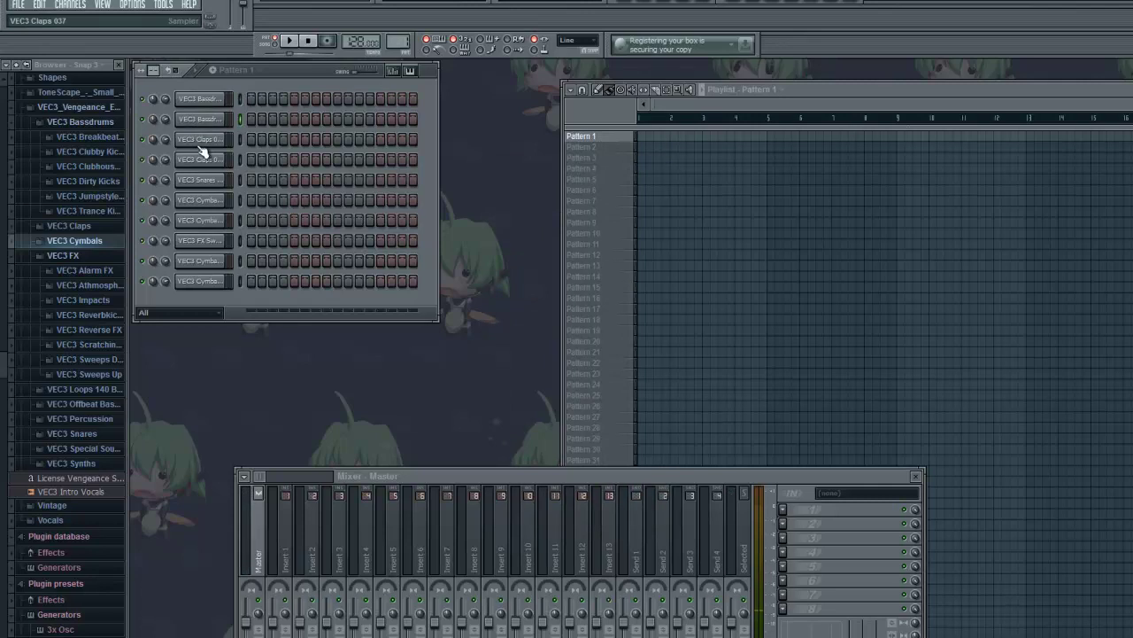
left_click(202, 151)
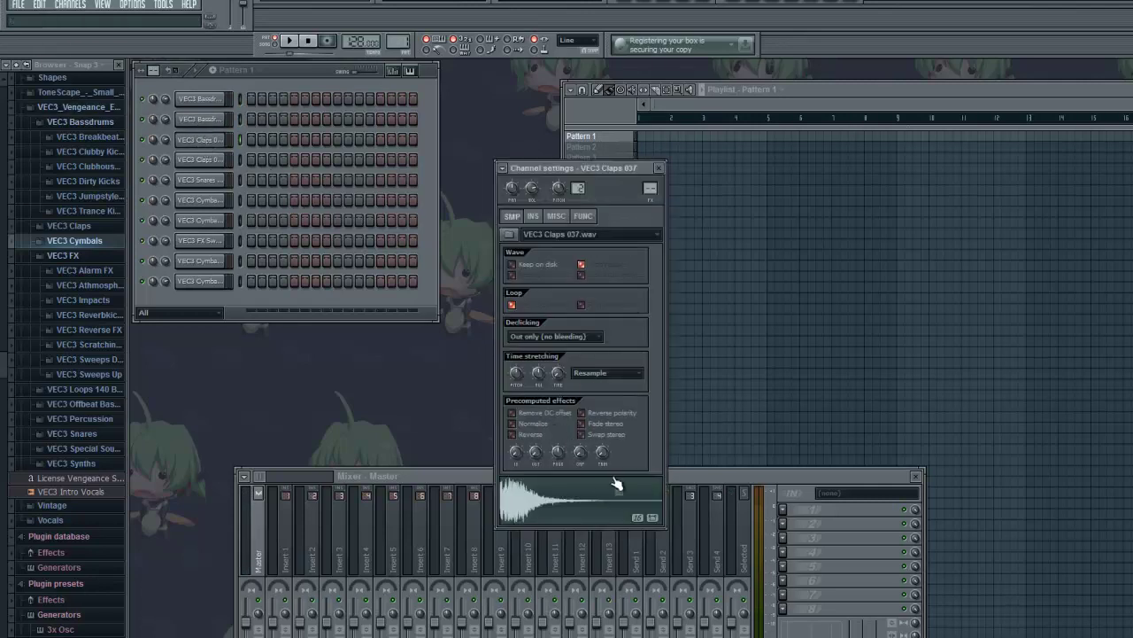
left_click(659, 169)
left_click(226, 161)
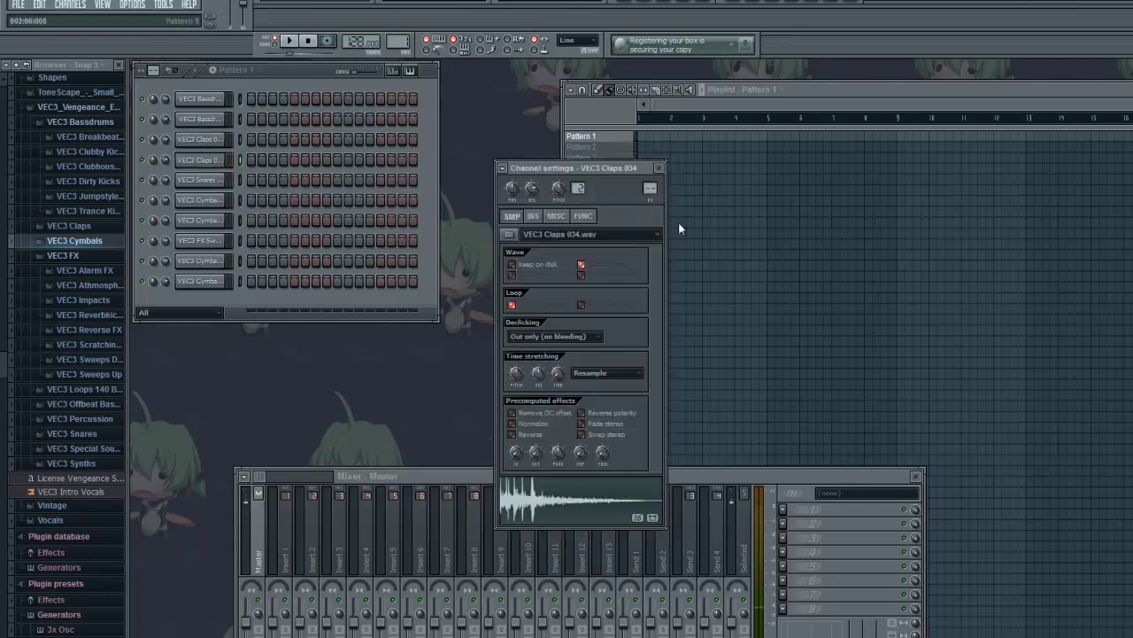
left_click(659, 169)
Review the snare channel's sample and replace it with VEC3 Snares 051 from the VEC3 Snares folder
left_click(201, 180)
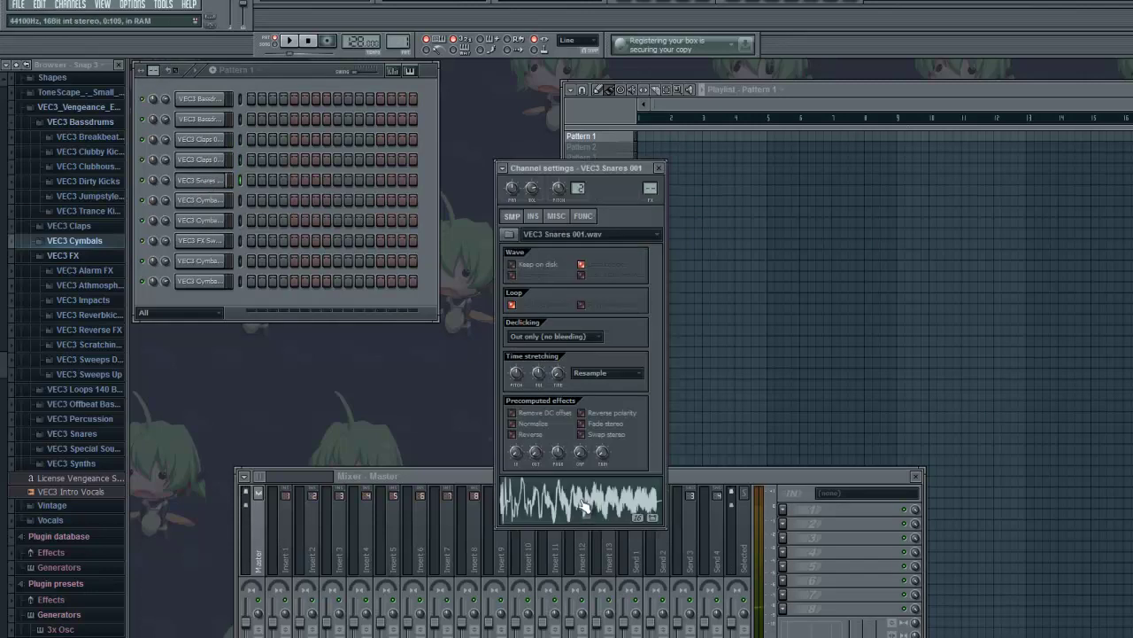
left_click(659, 168)
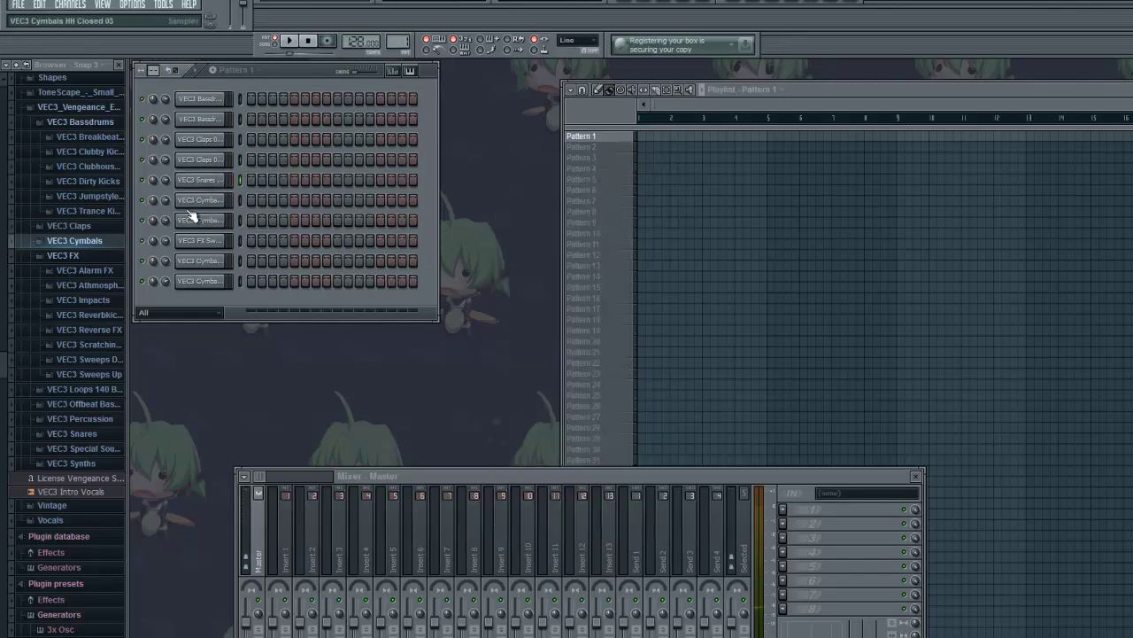
left_click(111, 435)
scroll(110, 456, "down", 6)
scroll(111, 456, "down", 5)
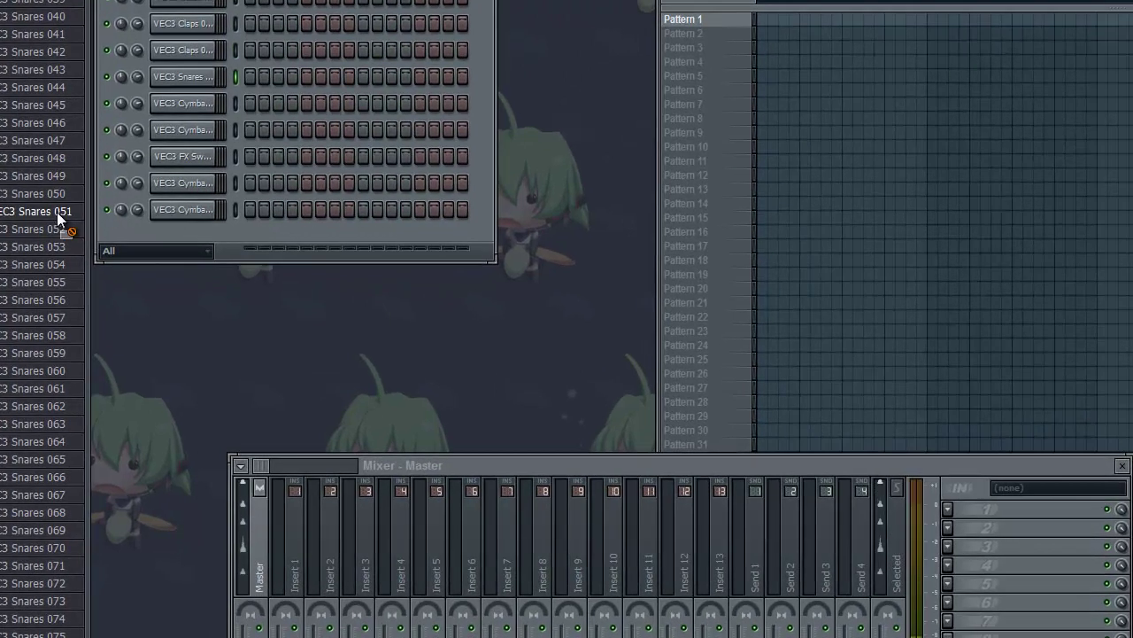
left_click_drag(106, 283, 214, 182)
left_click_drag(202, 80, 204, 81)
Audition the two closed hi-hat channels, VEC3 Cymbals HH Closed 03 and HH Closed 05
left_click(222, 106)
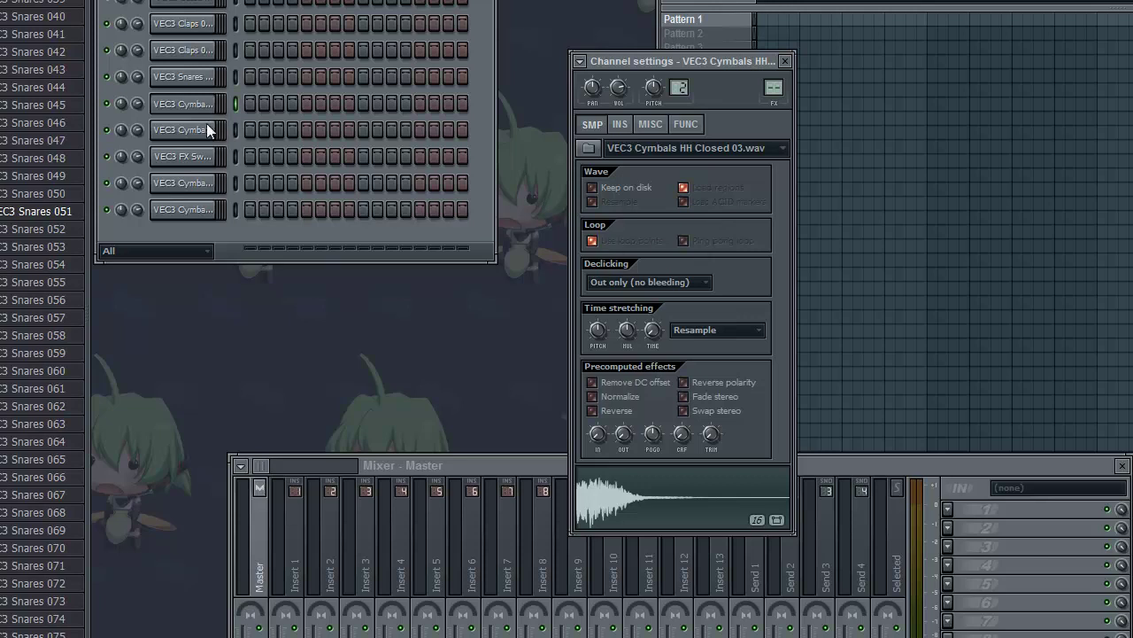
left_click(633, 499)
left_click(784, 60)
left_click(182, 131)
left_click(678, 501)
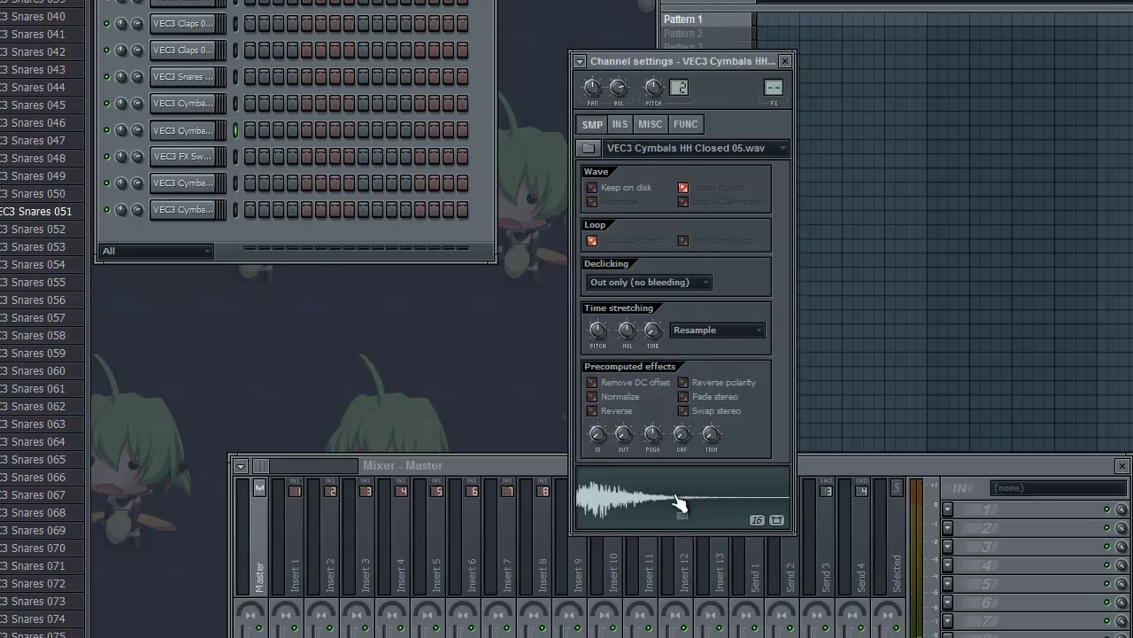
left_click(784, 60)
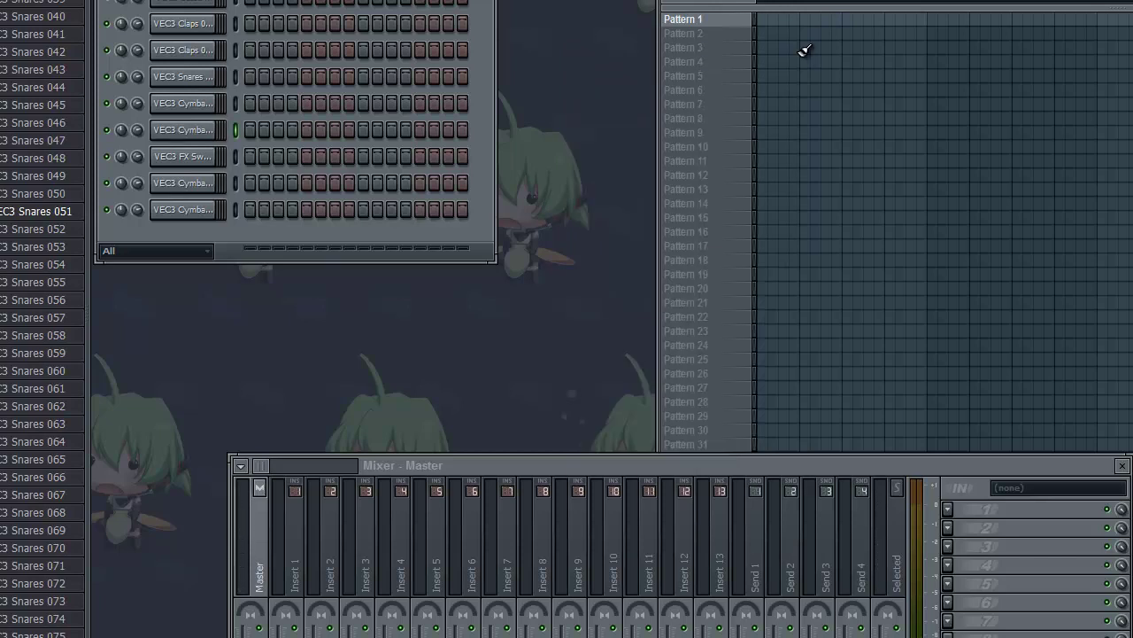
Audition the VEC3 FX Sweep Down 19 and Cymbals Crash 12 samples and inspect the reversed crash channel's settings
left_click(212, 156)
left_click(665, 496)
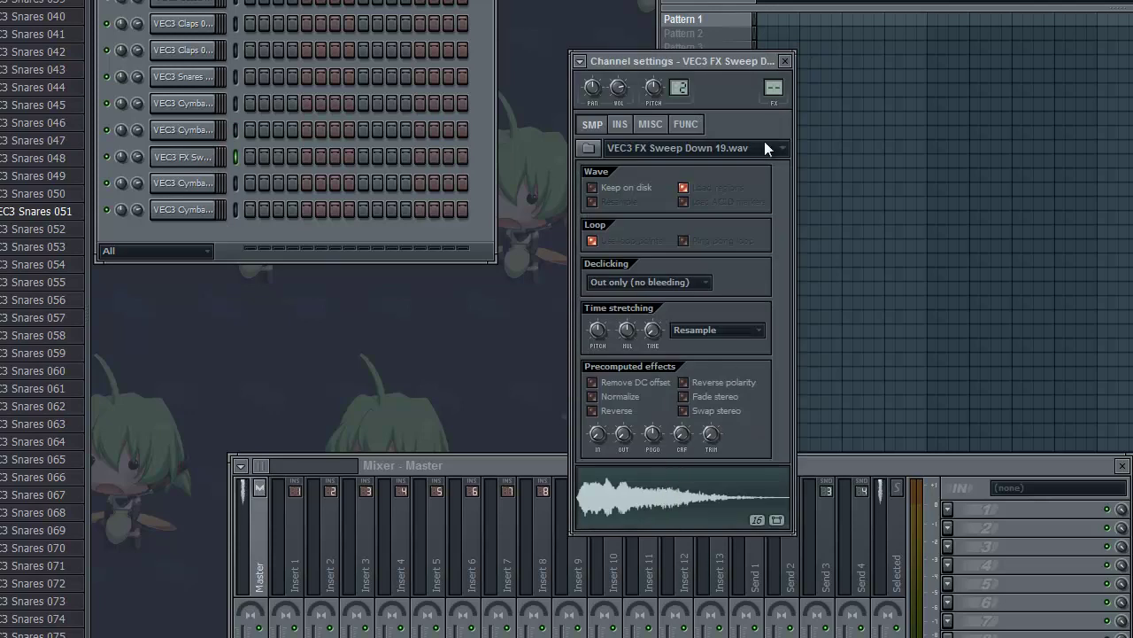
left_click(788, 61)
left_click(212, 183)
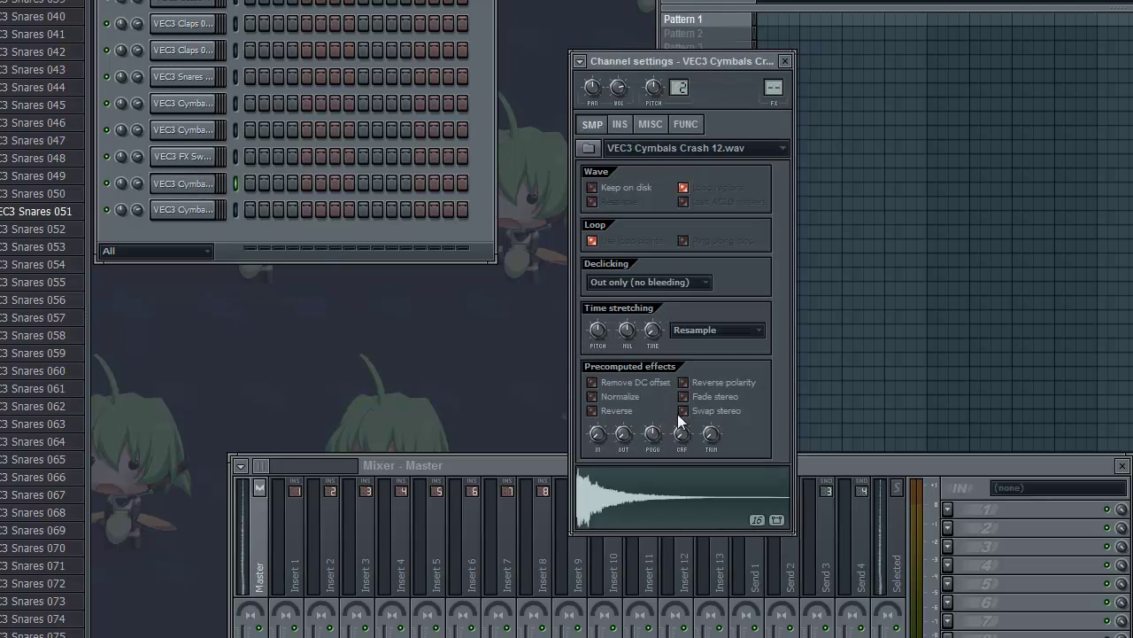
left_click(635, 496)
left_click(788, 61)
left_click(192, 210)
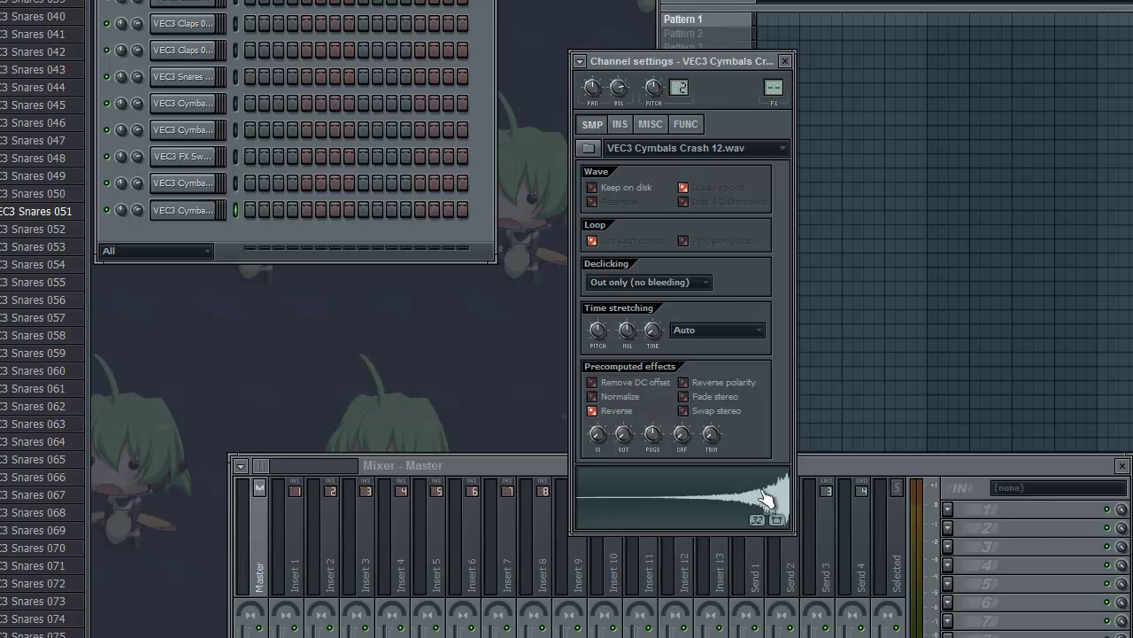
left_click(784, 61)
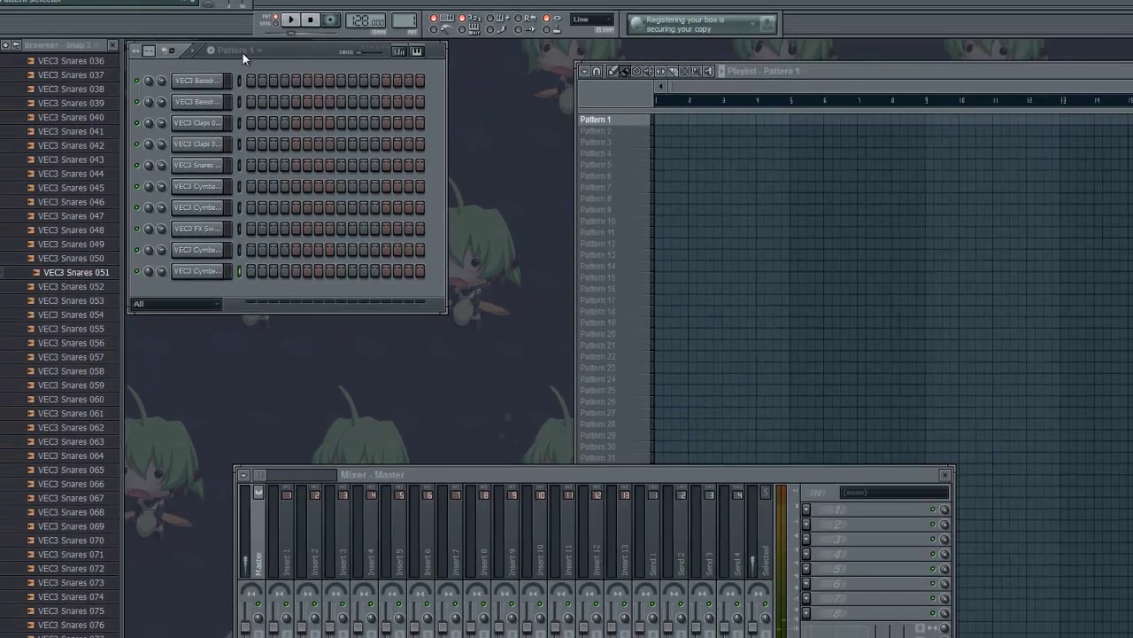
left_click(242, 70)
left_click(280, 75)
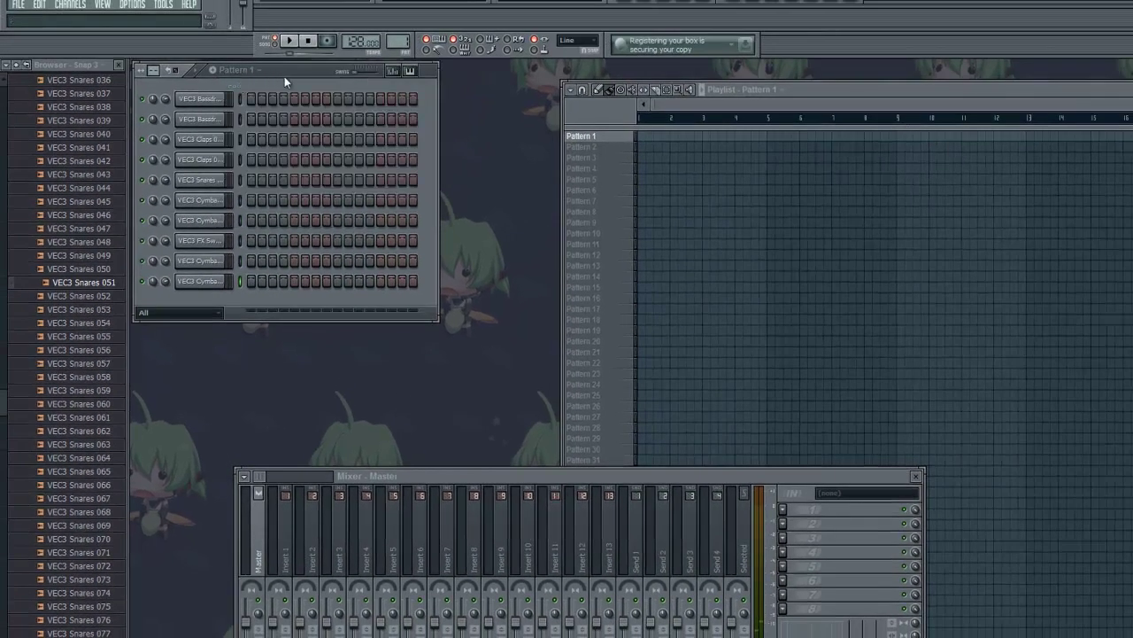
left_click(600, 138)
right_click(618, 135)
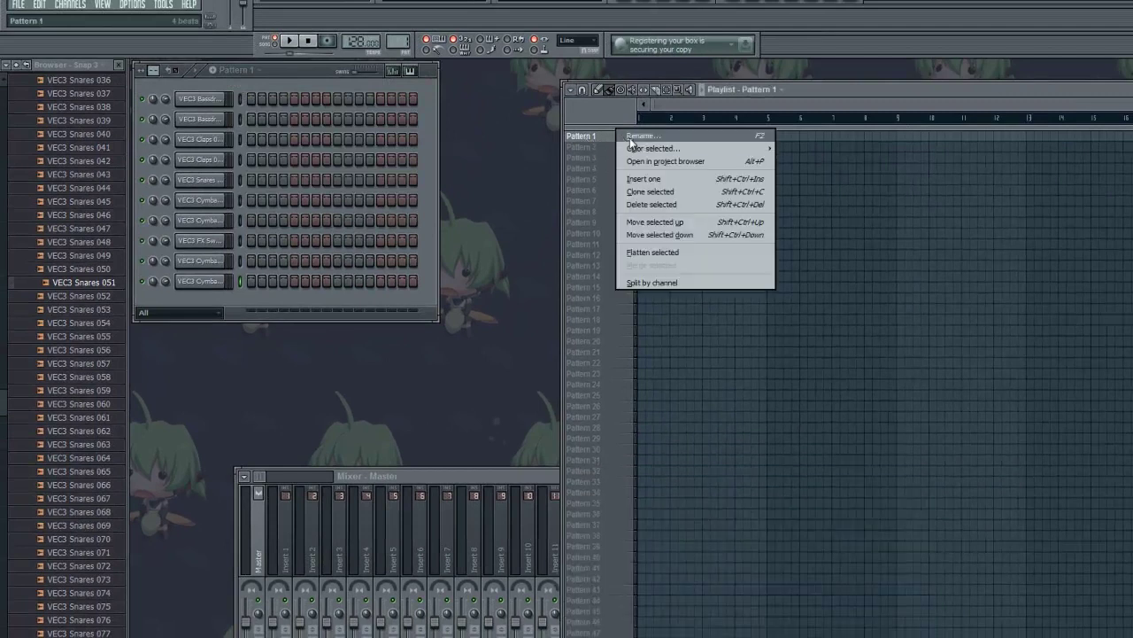
left_click(611, 137)
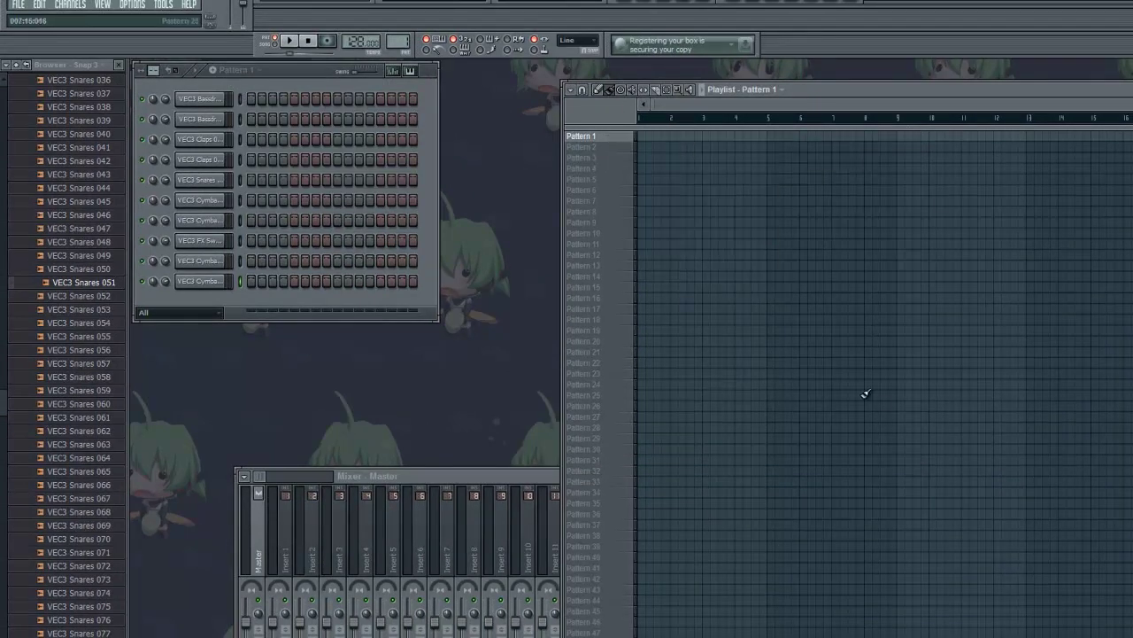
Check the Enable legacy pattern blocks option in the general settings, leaving the settings closed
left_click(132, 5)
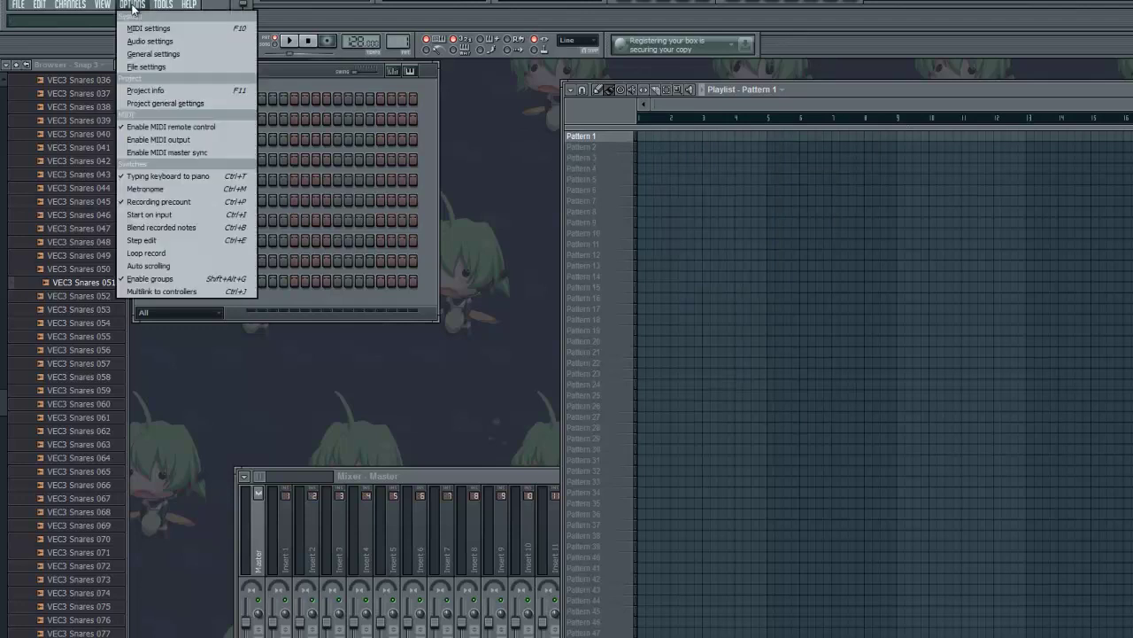
left_click(149, 89)
left_click(418, 160)
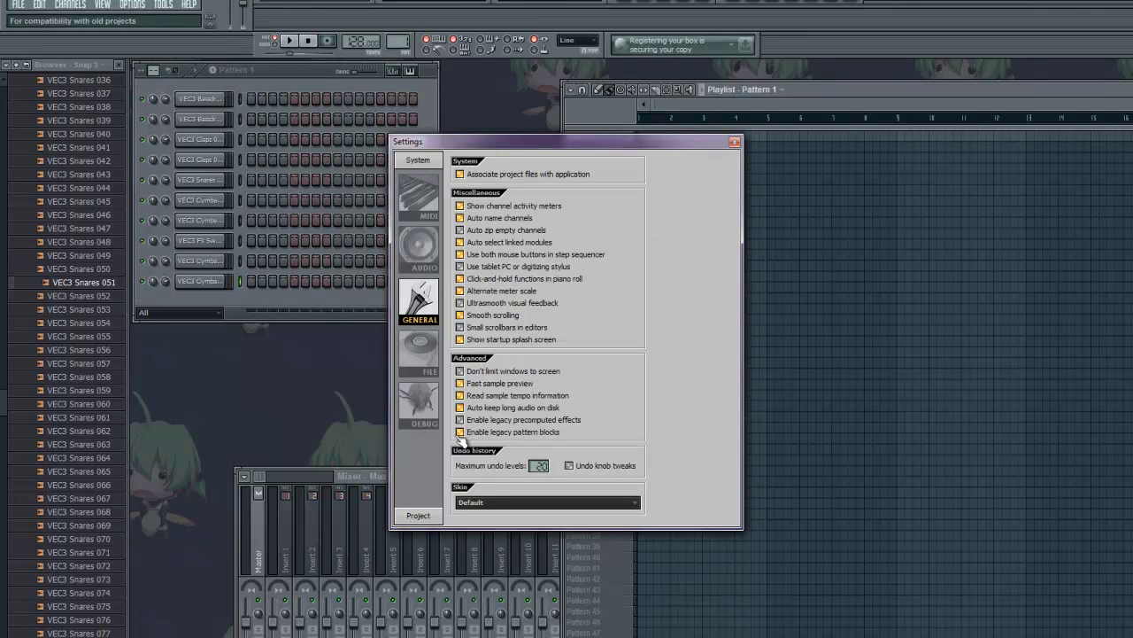
left_click(734, 142)
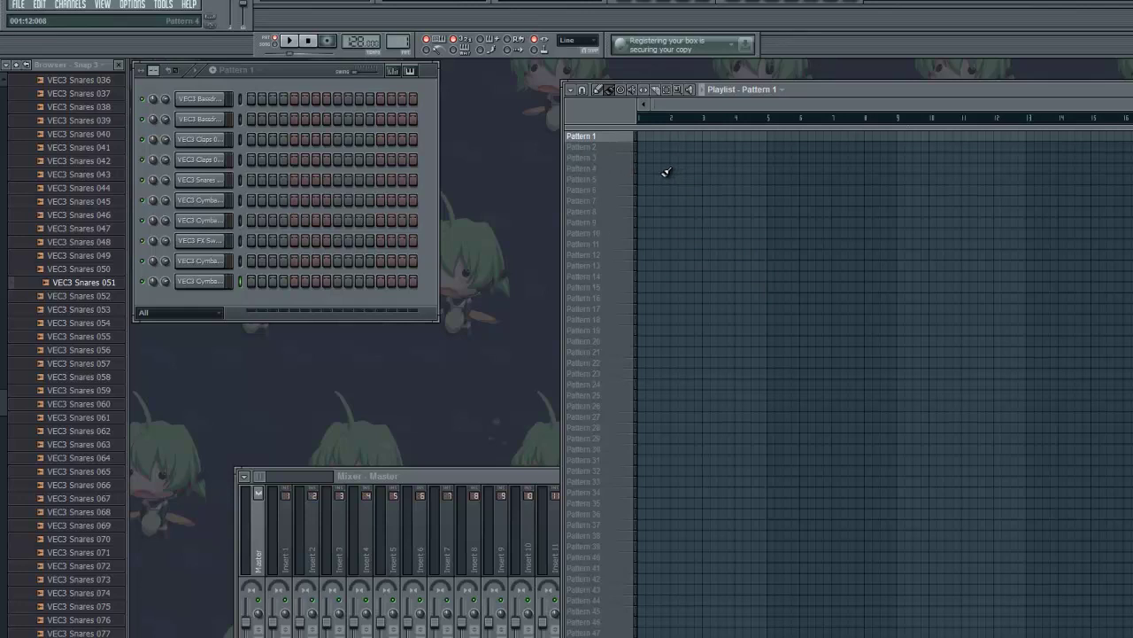
Switch the playlist from pattern blocks to clip tracks and back, repositioning its window beside the step sequencer
left_click_drag(753, 129, 753, 636)
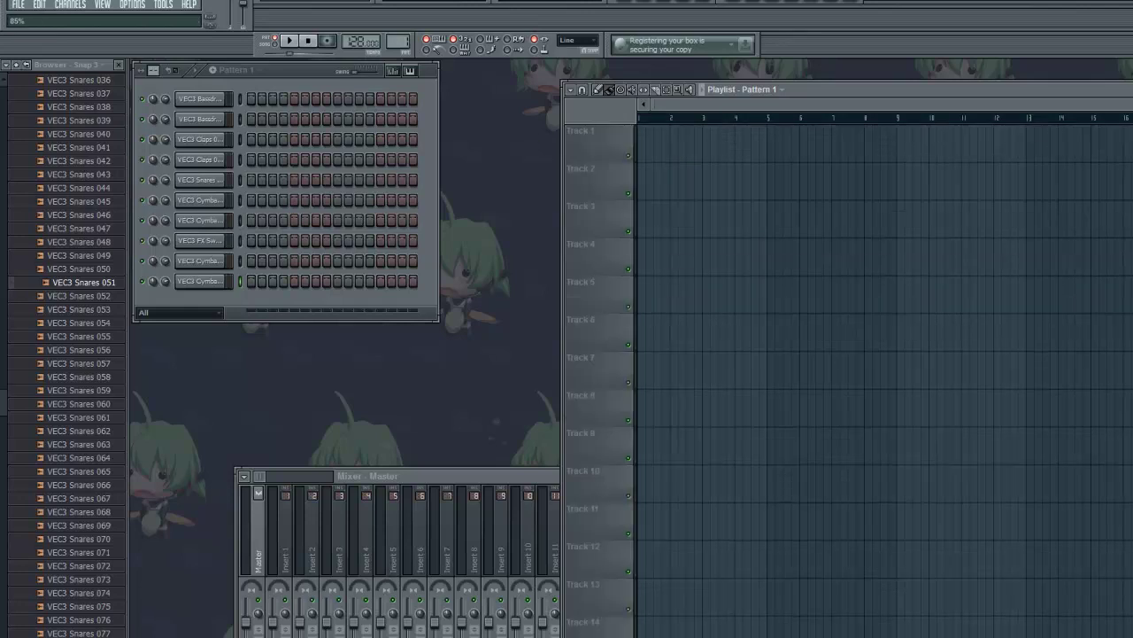
left_click_drag(819, 91, 735, 60)
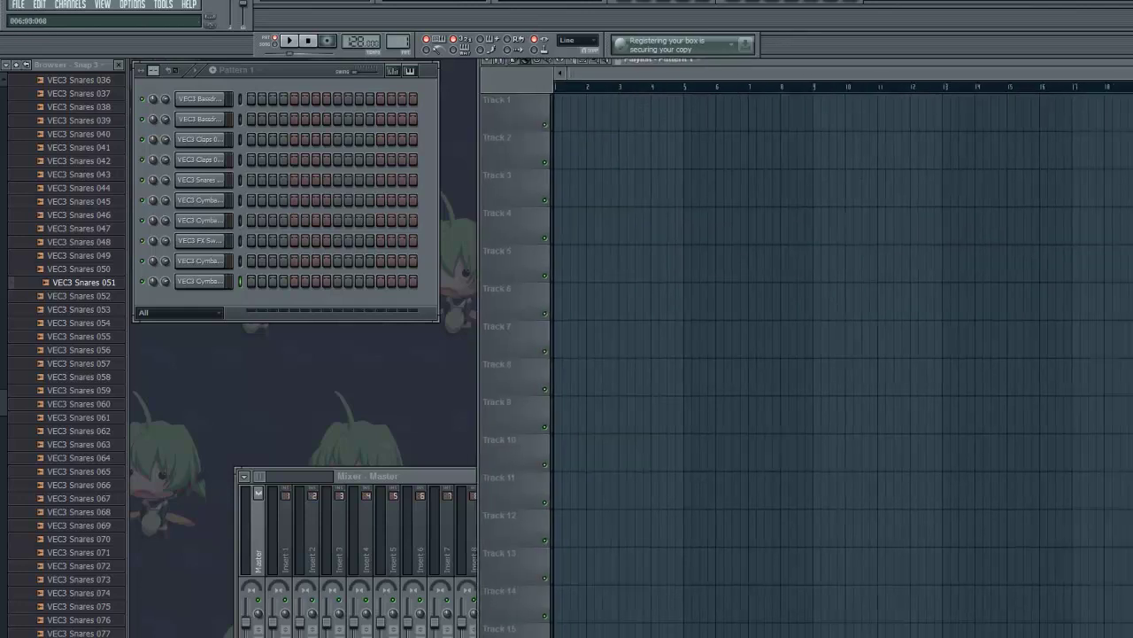
left_click_drag(670, 632, 699, 97)
left_click_drag(791, 63, 830, 86)
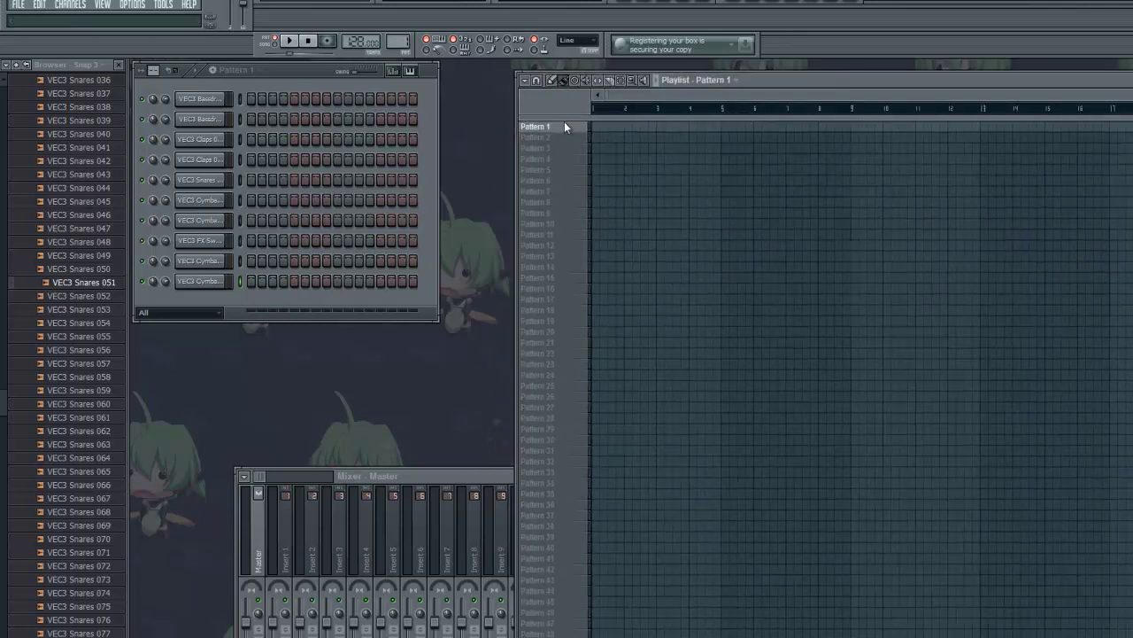
Rename Pattern 1 in the playlist as Kick
right_click(565, 126)
left_click(618, 126)
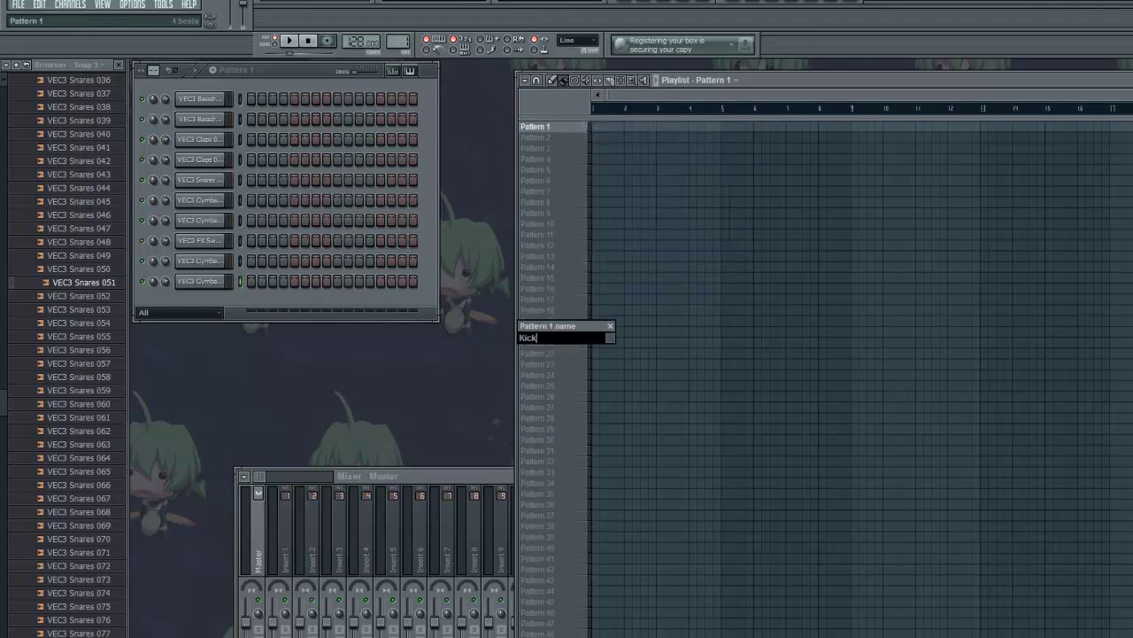
key("Return")
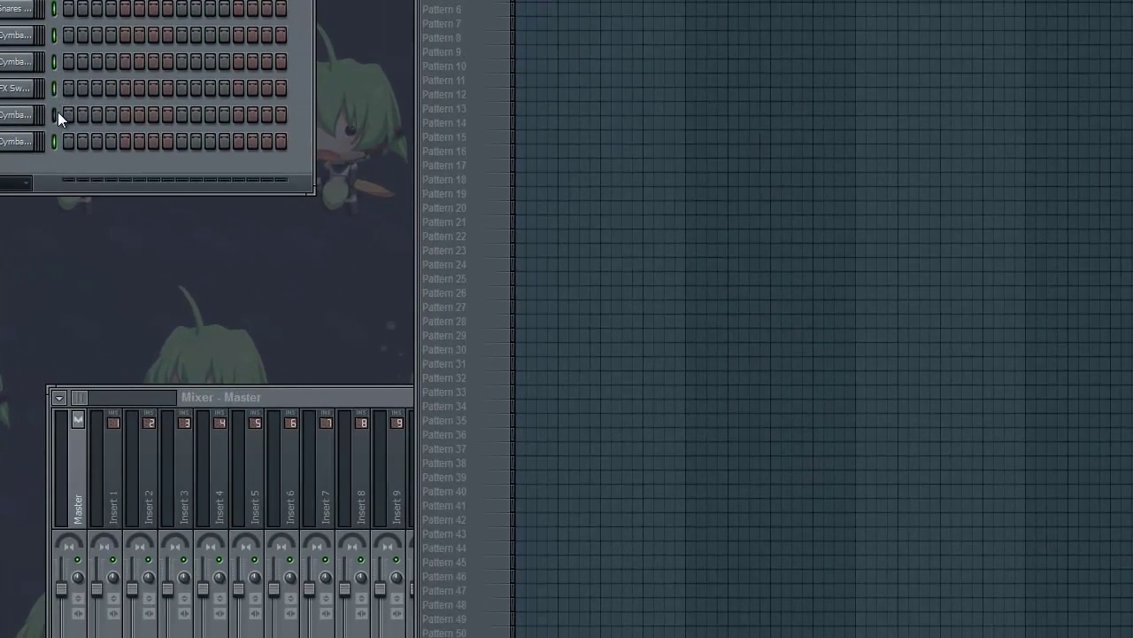
Link all the selected drum and effect channels to consecutive mixer tracks starting from Insert 1
right_click(108, 492)
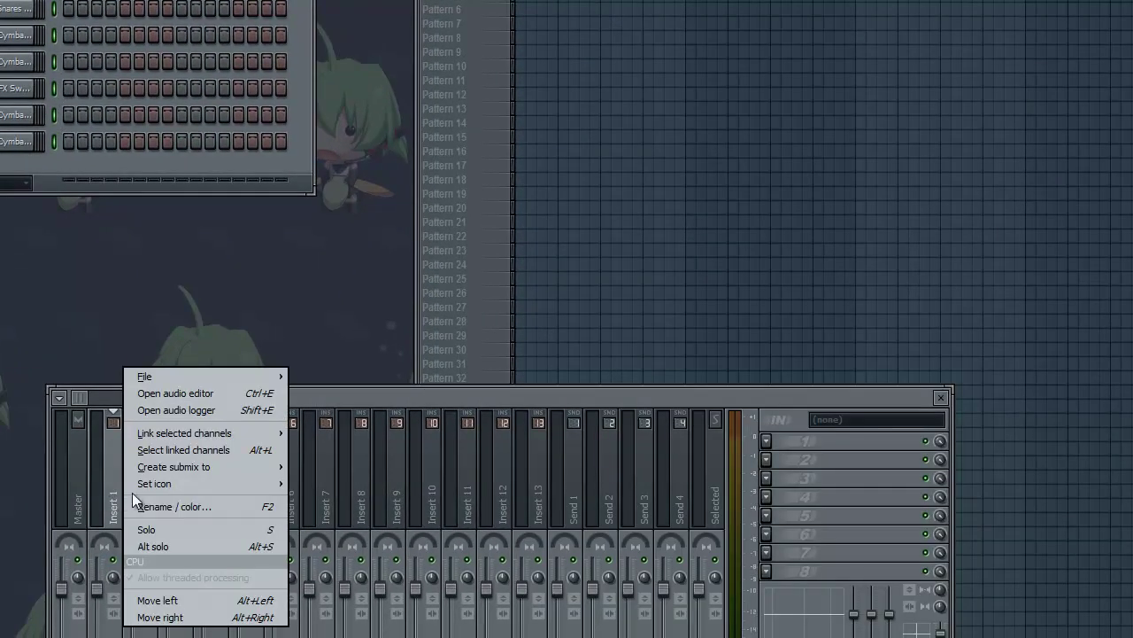
mouse_move(169, 432)
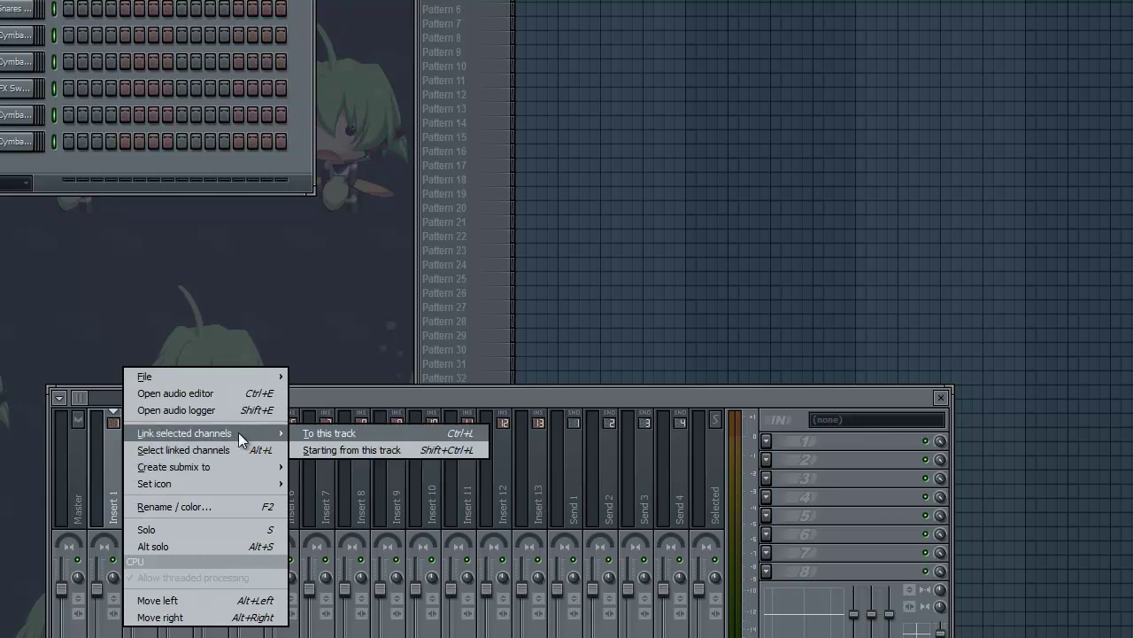
left_click(324, 453)
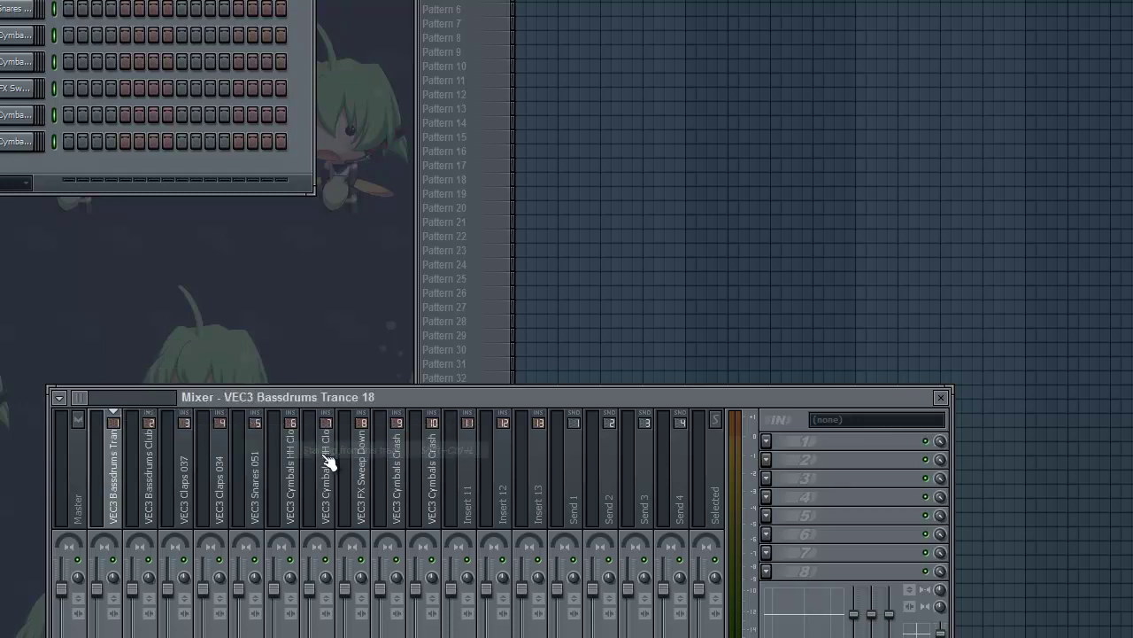
Check the linked mixer tracks by selecting the bassdrum, clap, hi-hat, FX sweep and crash inserts one after another
left_click(146, 473)
left_click(183, 478)
left_click(363, 486)
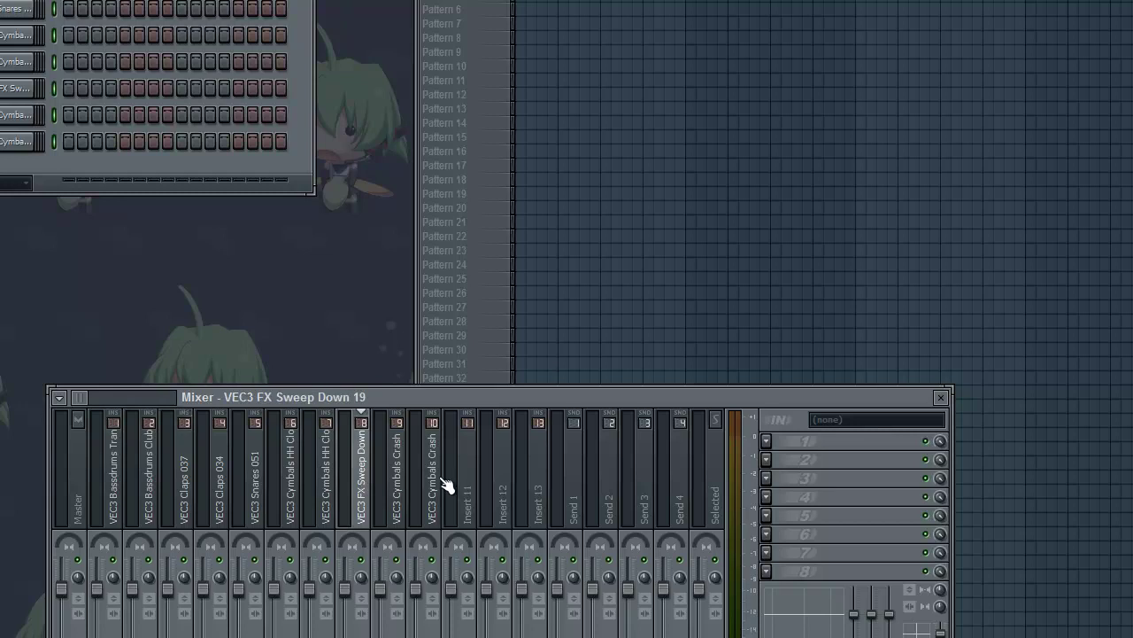
left_click(430, 487)
left_click(126, 506)
left_click(173, 505)
left_click(316, 498)
left_click(389, 500)
left_click(129, 488)
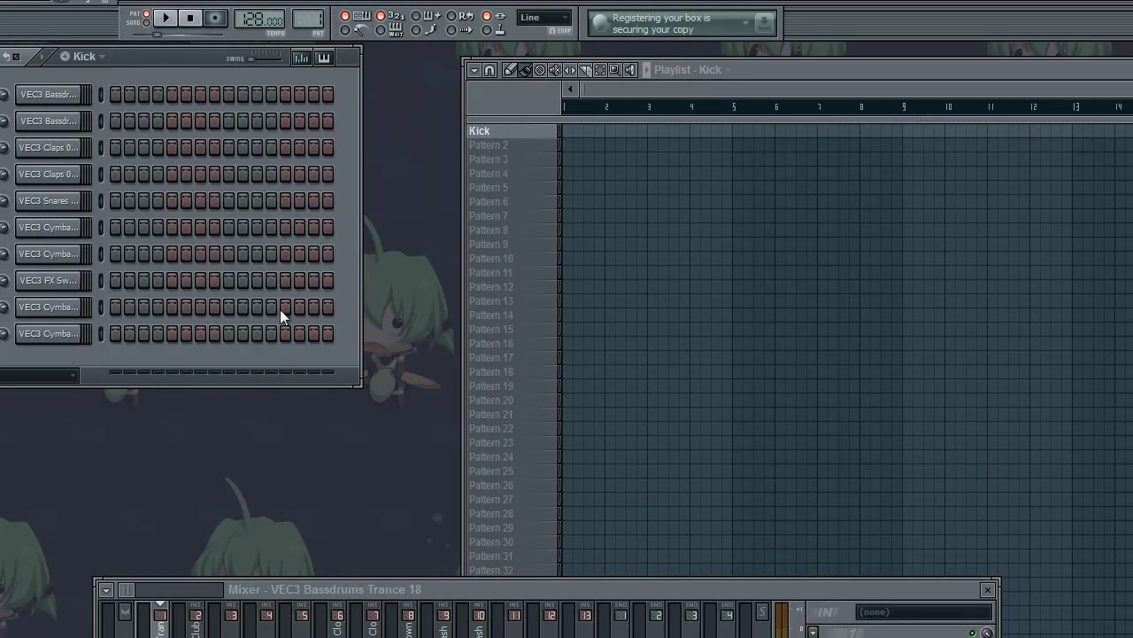
Fill each 4 steps for both bassdrum channels in the Kick pattern and play it
left_click(492, 142)
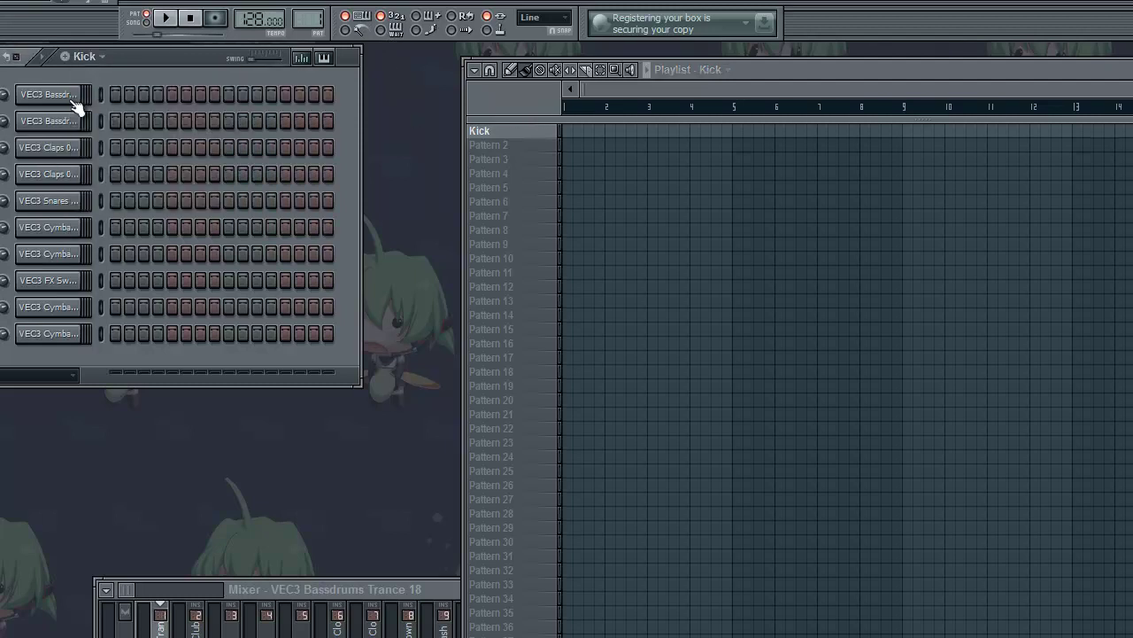
right_click(85, 127)
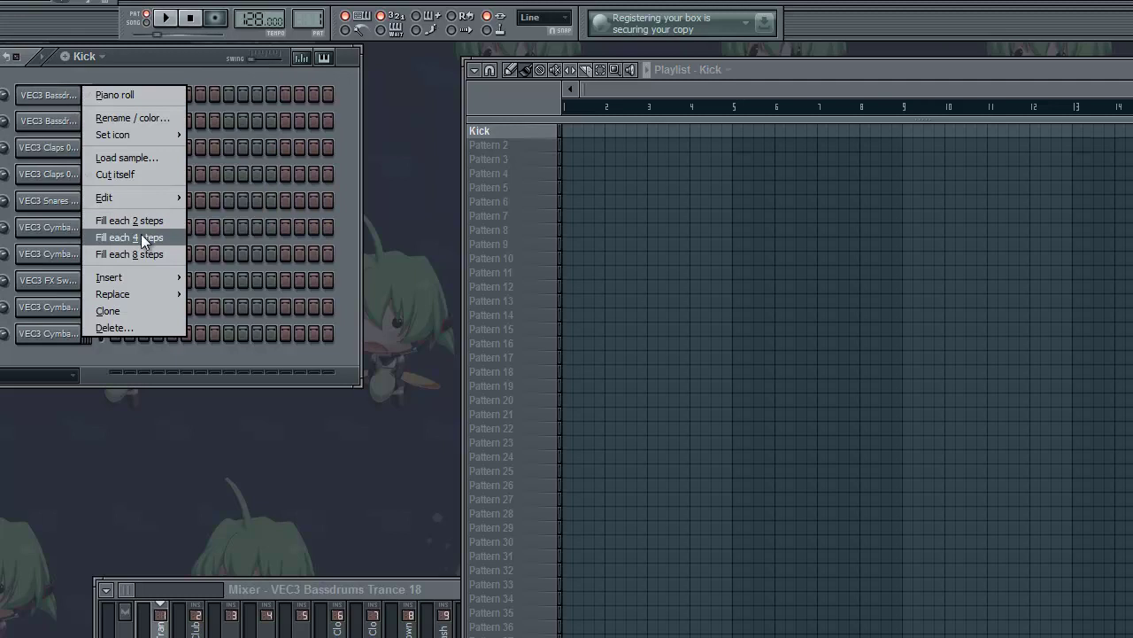
key("space")
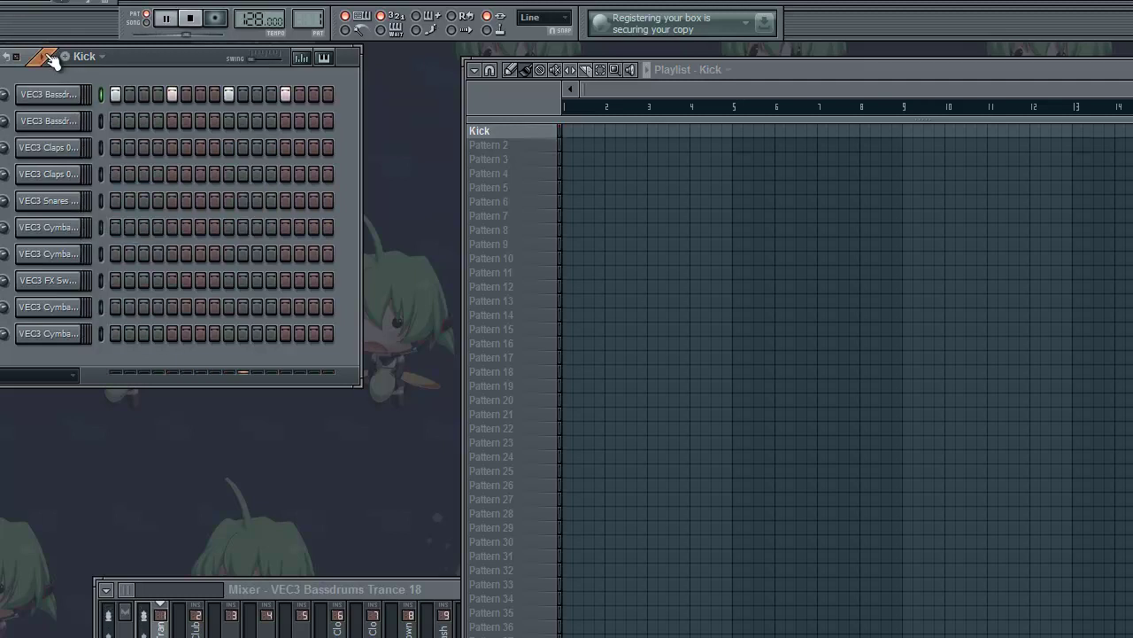
right_click(56, 115)
left_click(124, 259)
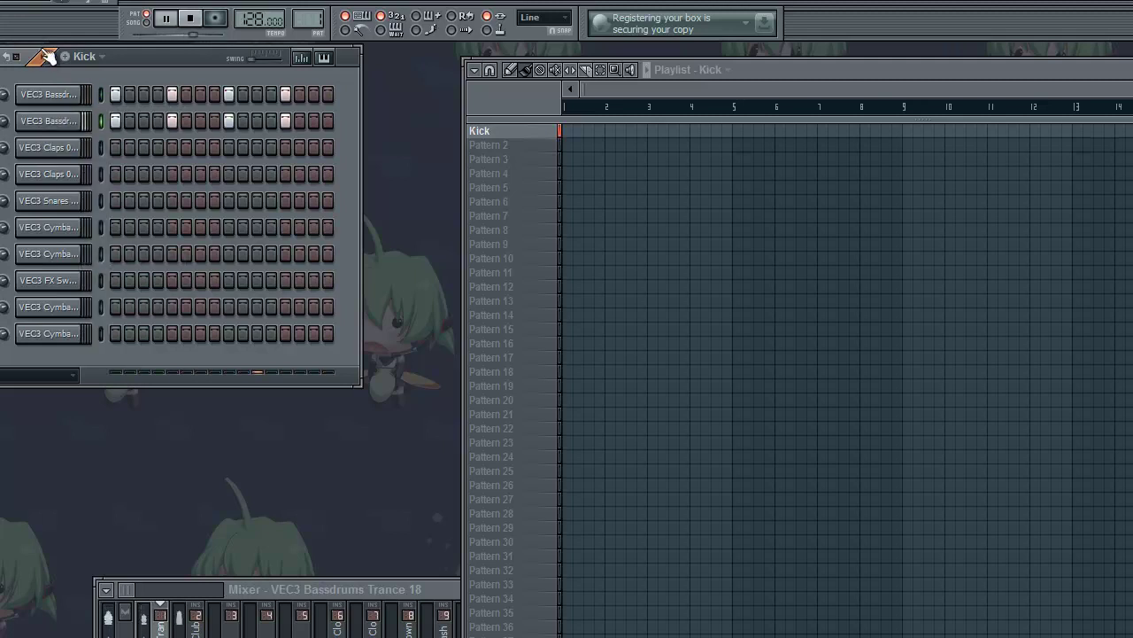
Try the second bassdrum on steps 1, 8 and 13 of the Kick pattern and play it
key("space")
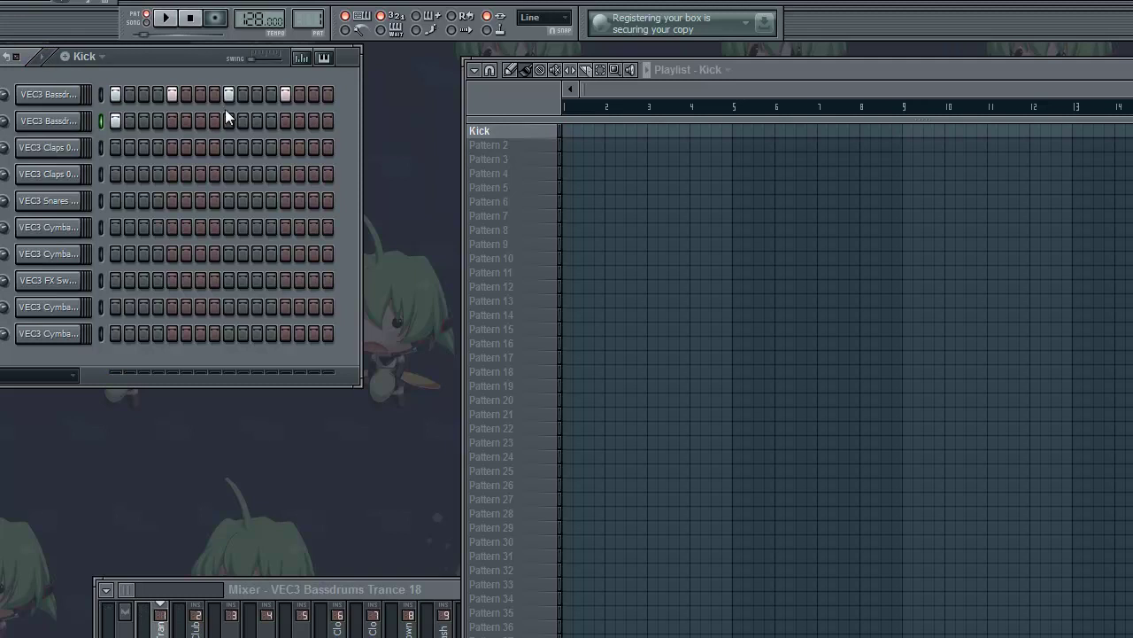
key("space")
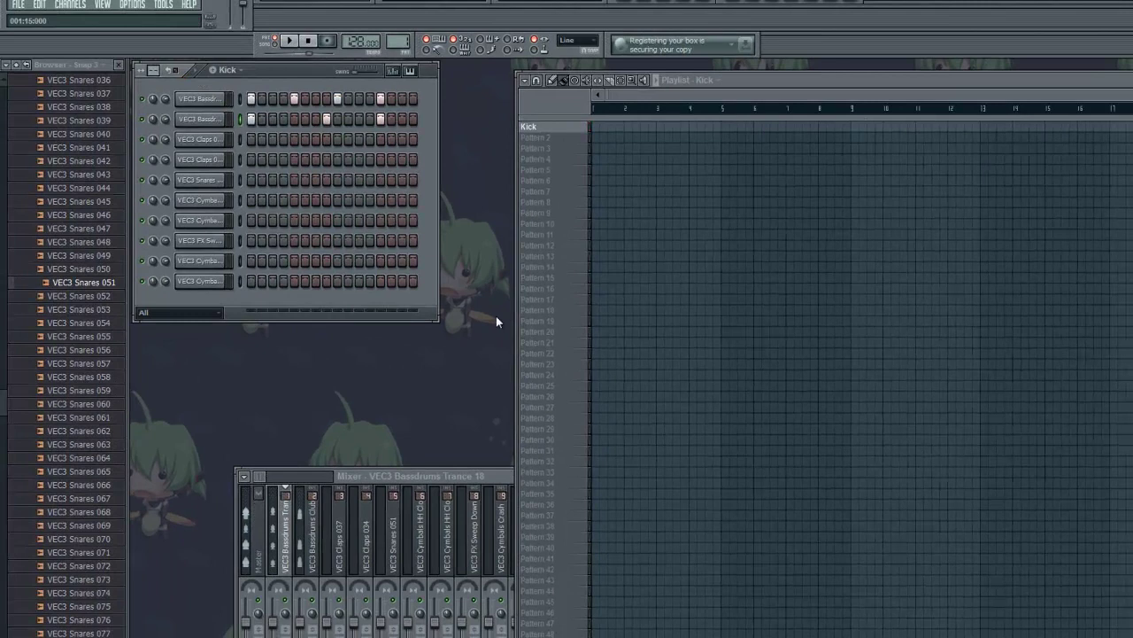
key("space")
Add Fruity Parametric EQ 2 to the first effect slot of the VEC3 Bassdrums Trance 18 mixer track
left_click(372, 478)
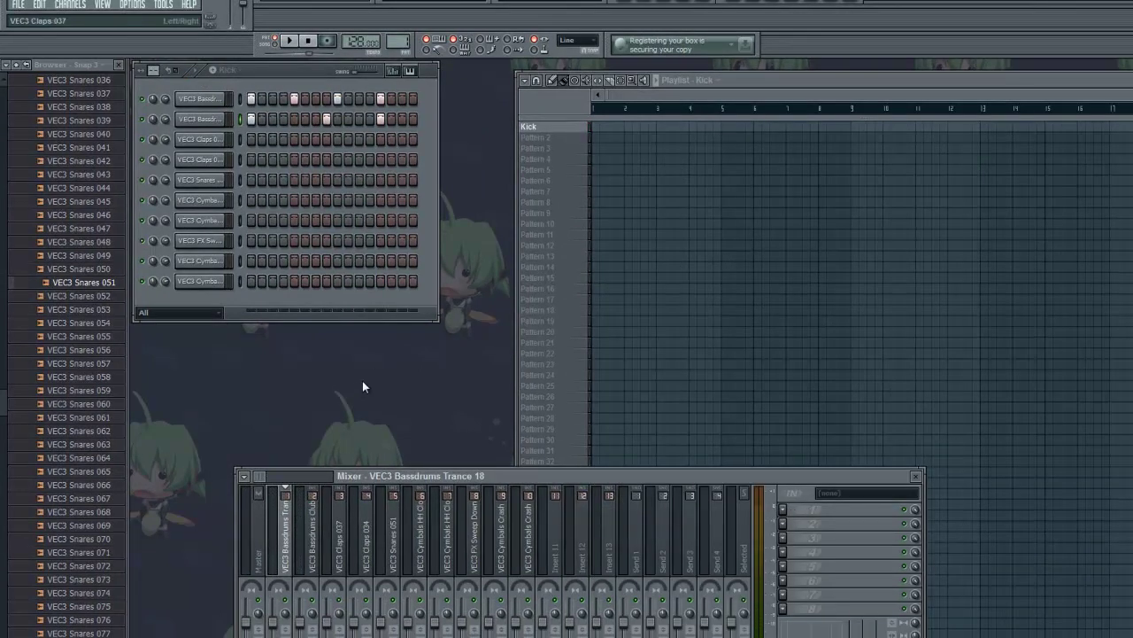
left_click(782, 509)
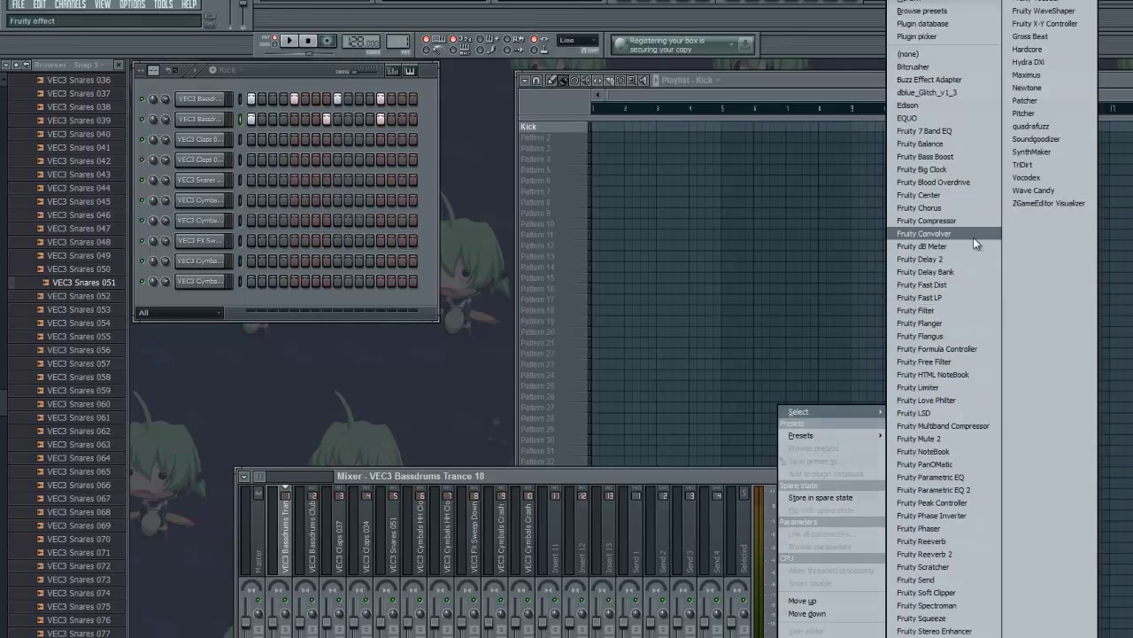
left_click(949, 486)
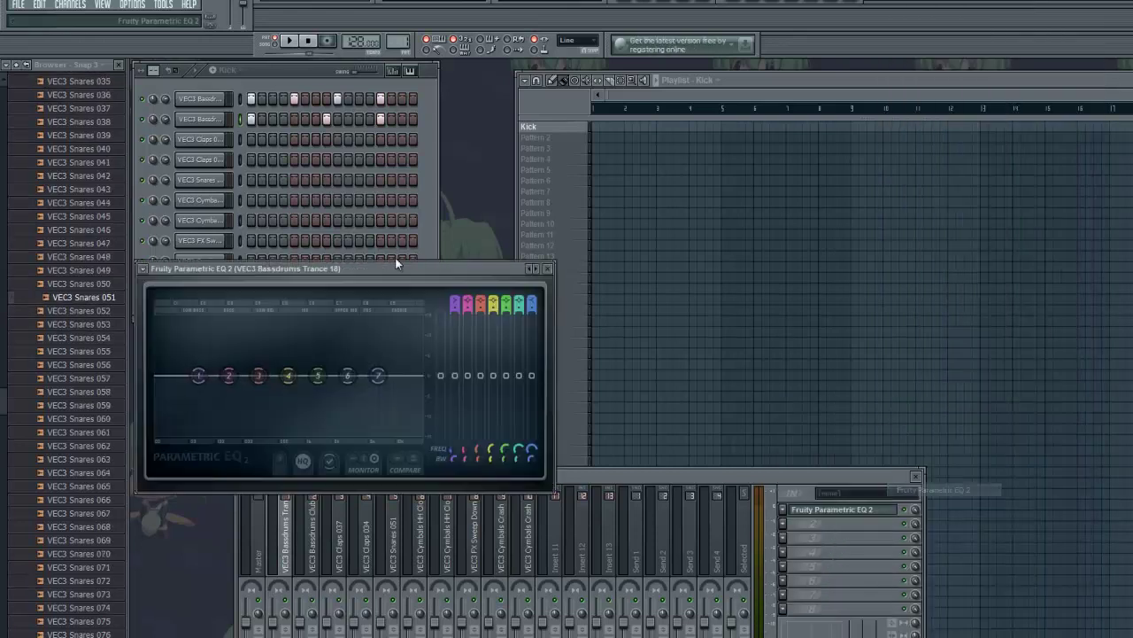
double_click(291, 267)
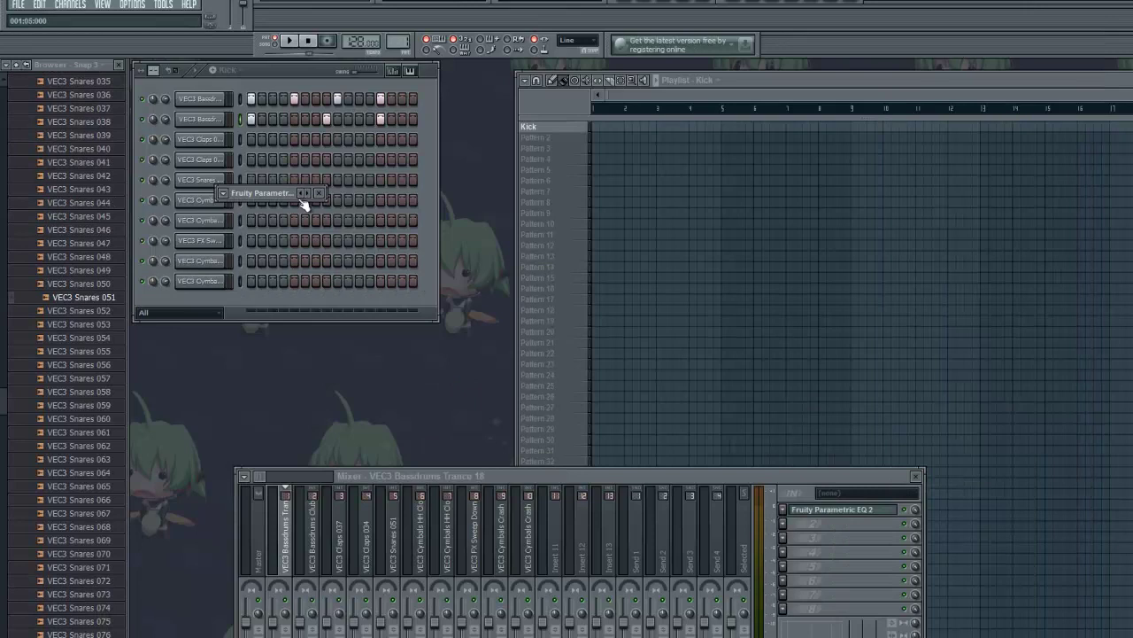
double_click(273, 193)
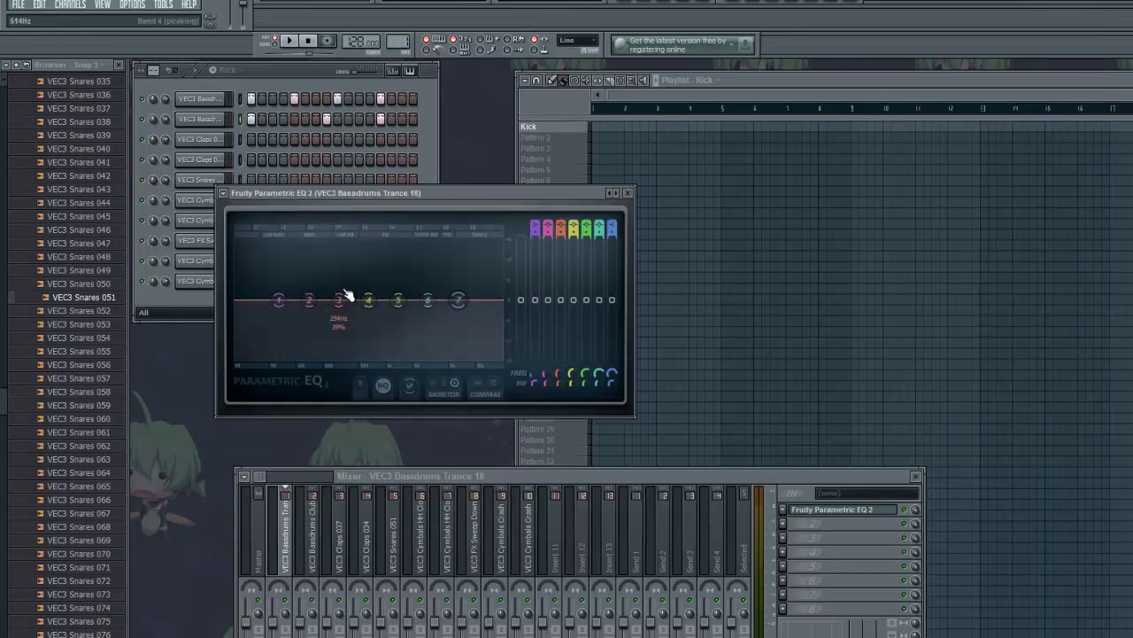
Cut the lows with band 1 and slightly boost bands 4 to 7 in the Trance 18 EQ while auditioning the kick, leaving the EQ closed
left_click(205, 100)
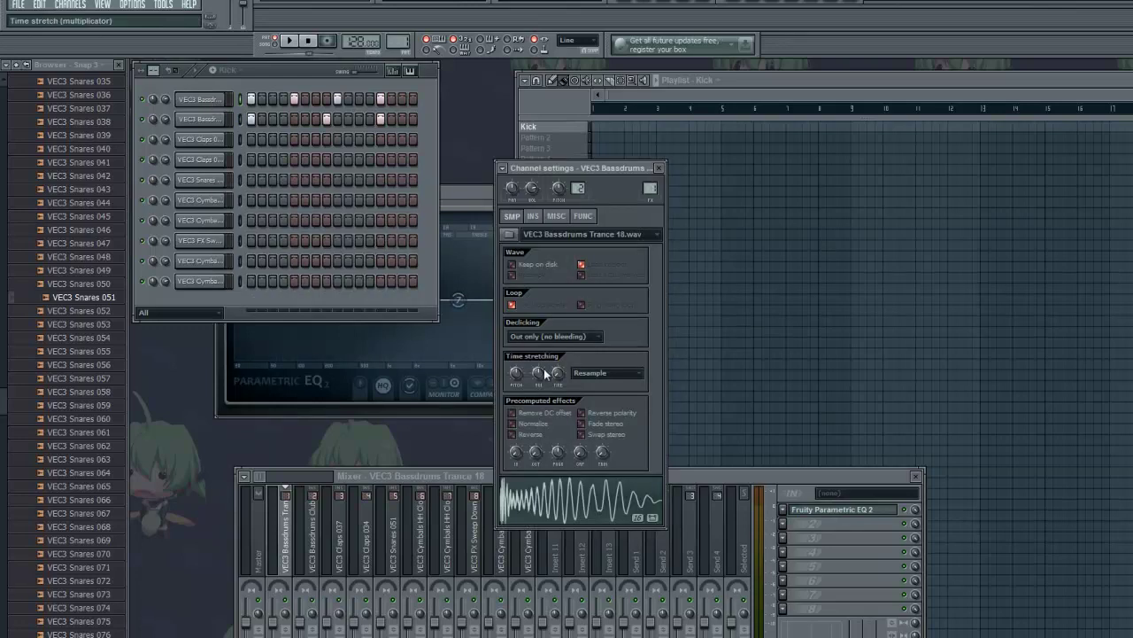
left_click(445, 239)
mouse_move(467, 299)
left_mouse_down()
mouse_move(466, 278)
mouse_move(407, 303)
left_mouse_up()
left_click_drag(279, 299, 300, 339)
mouse_move(373, 302)
left_mouse_down()
mouse_move(371, 292)
mouse_move(404, 291)
left_mouse_up()
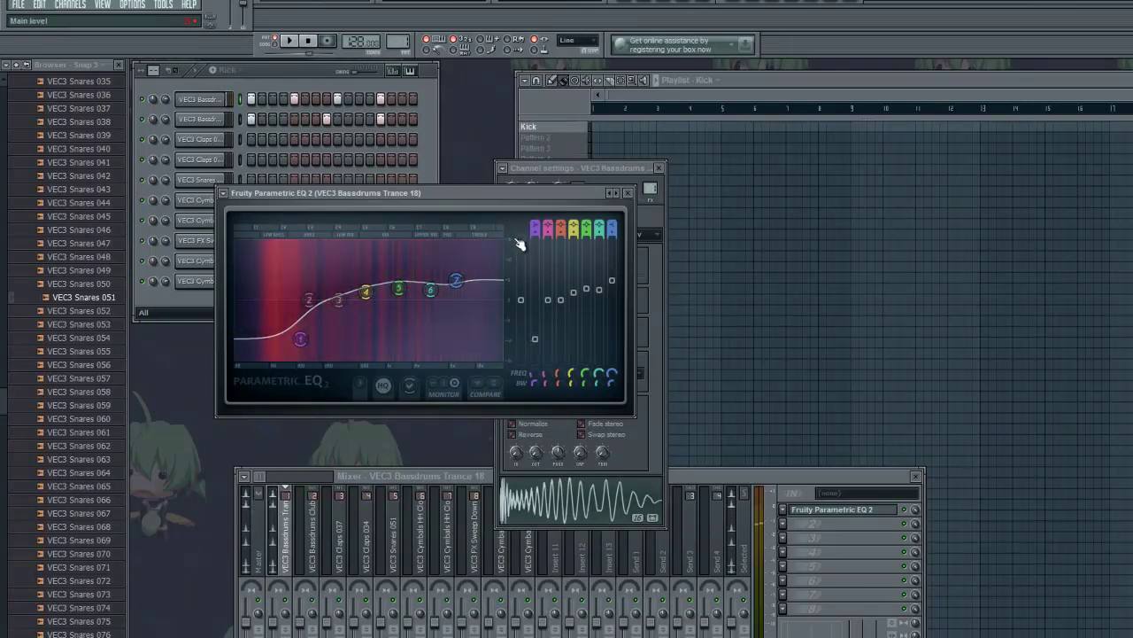
left_click(629, 194)
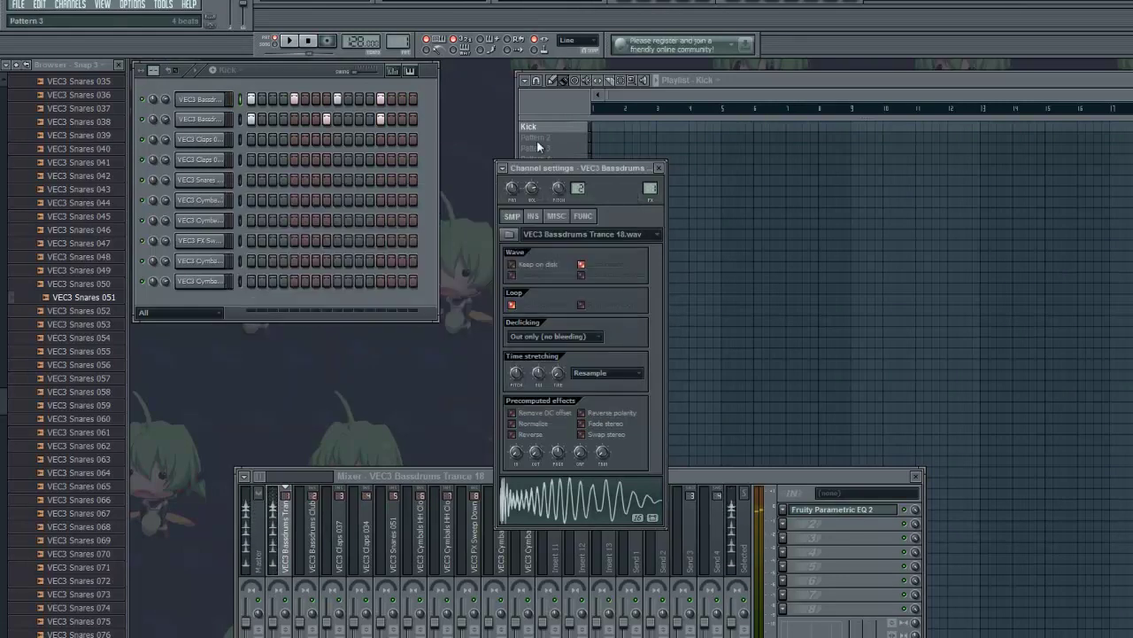
Add Fruity Parametric EQ 2 to the VEC3 Bassdrums Clubhouse 01 mixer track and audition that kick sample
left_click(312, 532)
left_click(791, 510)
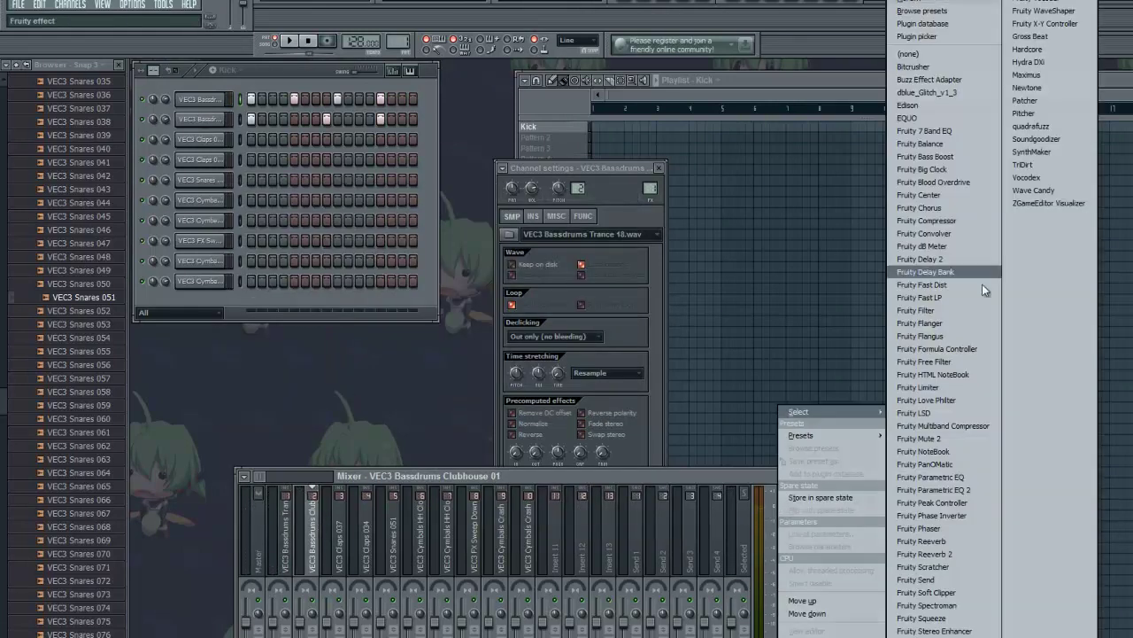
left_click(944, 492)
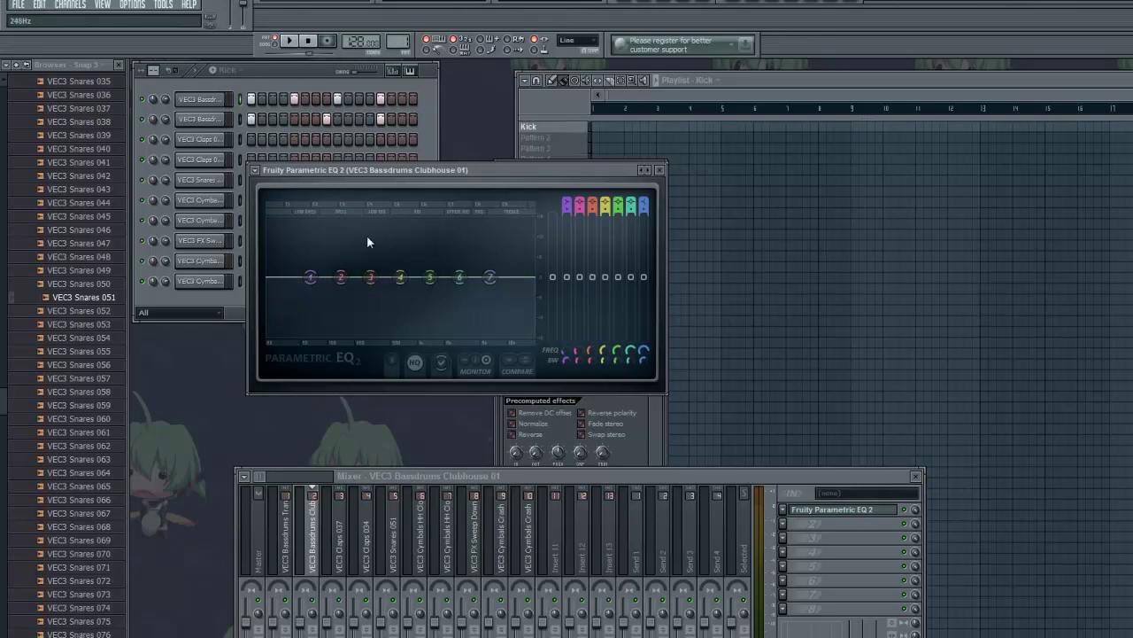
left_click(228, 118)
left_click(458, 169)
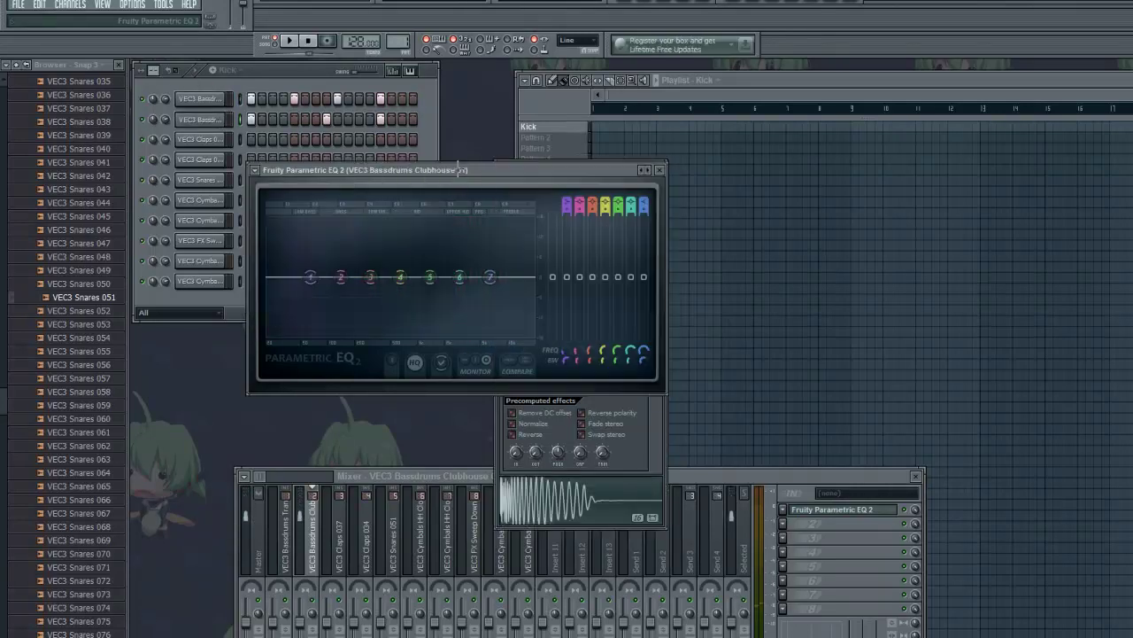
Cut the Clubhouse 01 kick's highs with band 7 and boost bands 1 and 2, leaving the EQ closed
left_click_drag(496, 283, 427, 340)
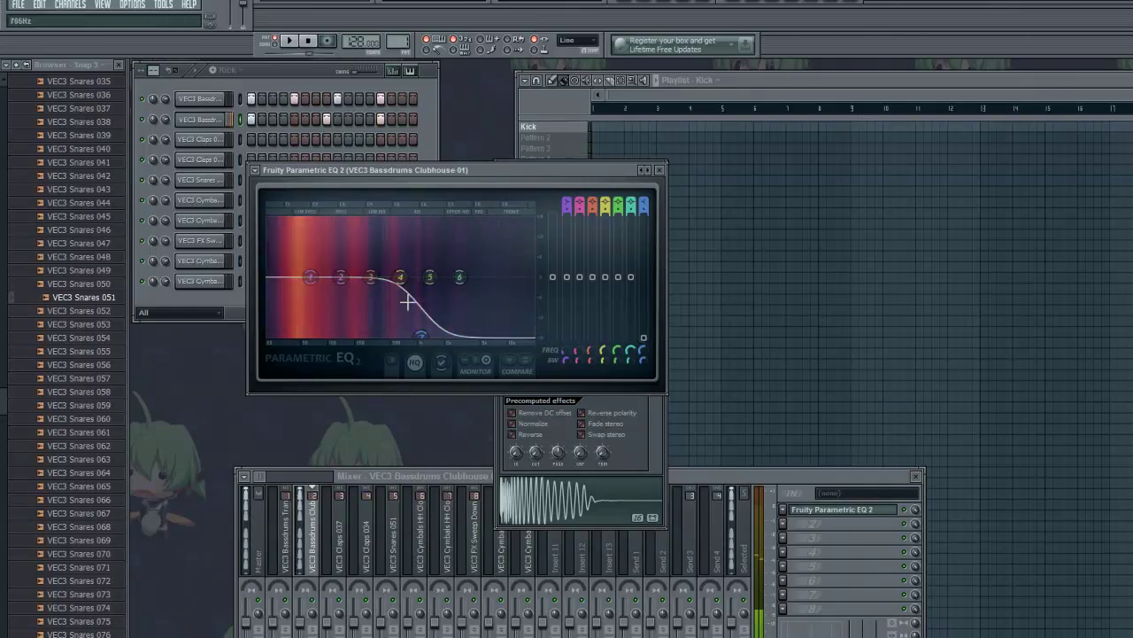
left_click_drag(422, 336, 416, 382)
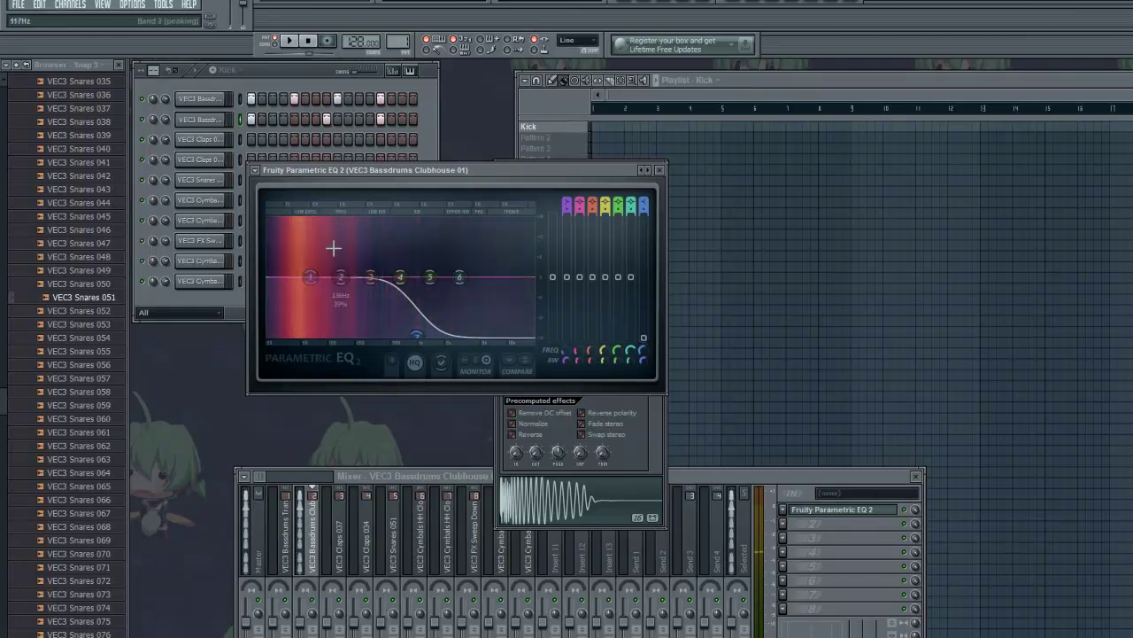
mouse_move(309, 277)
left_mouse_down()
mouse_move(309, 261)
mouse_move(343, 270)
left_mouse_up()
left_click(660, 169)
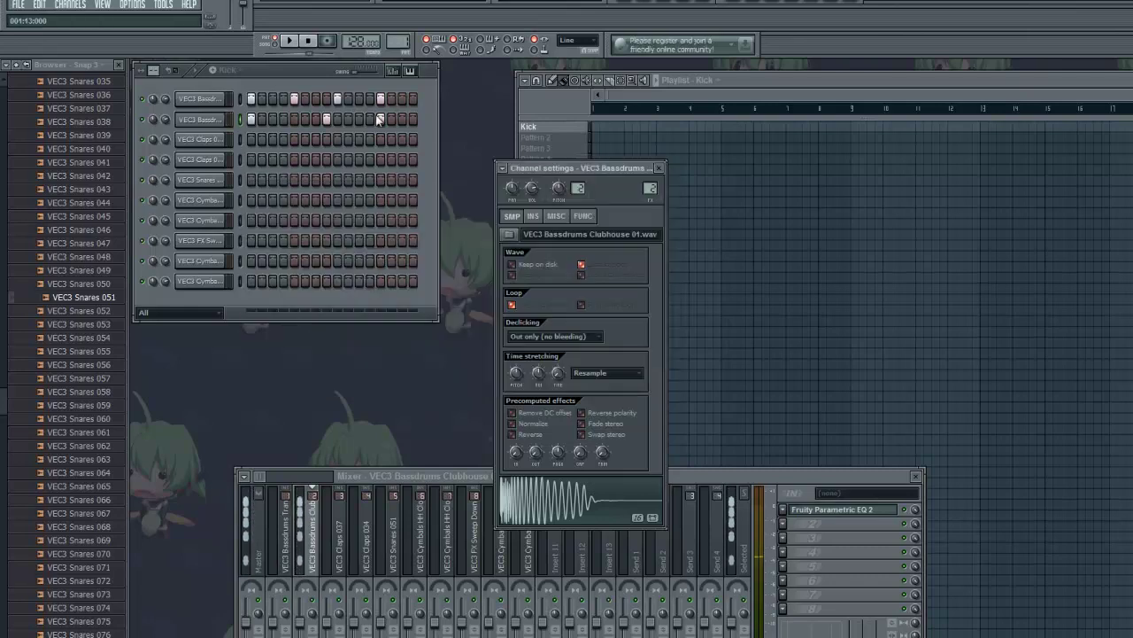
Place the second bassdrum on steps 1, 5, 9 and 13 of the Kick pattern and play both kicks together
left_click(198, 74)
key("space")
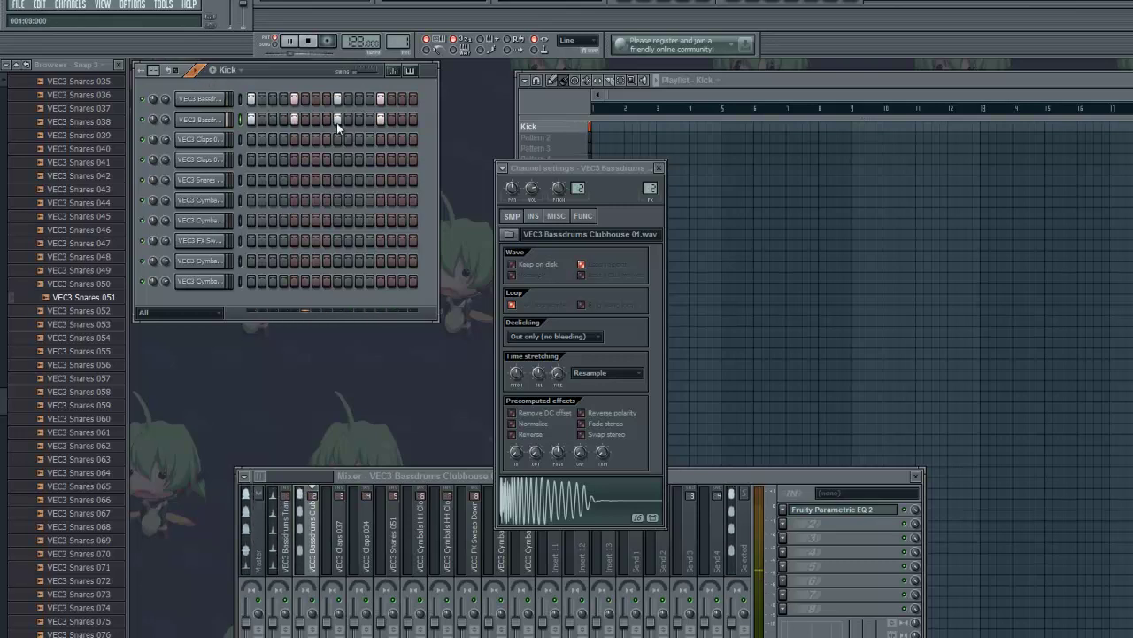
key("space")
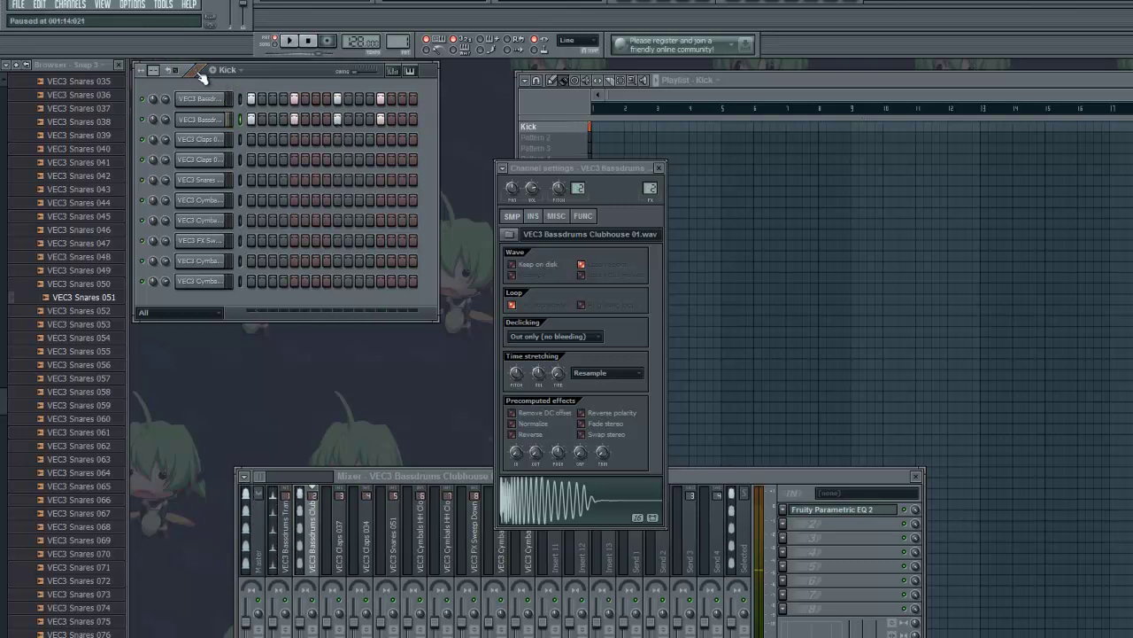
Play the Kick pattern with the Clubhouse 01 EQ open to check the layered kicks, leaving the EQ closed
left_click(835, 509)
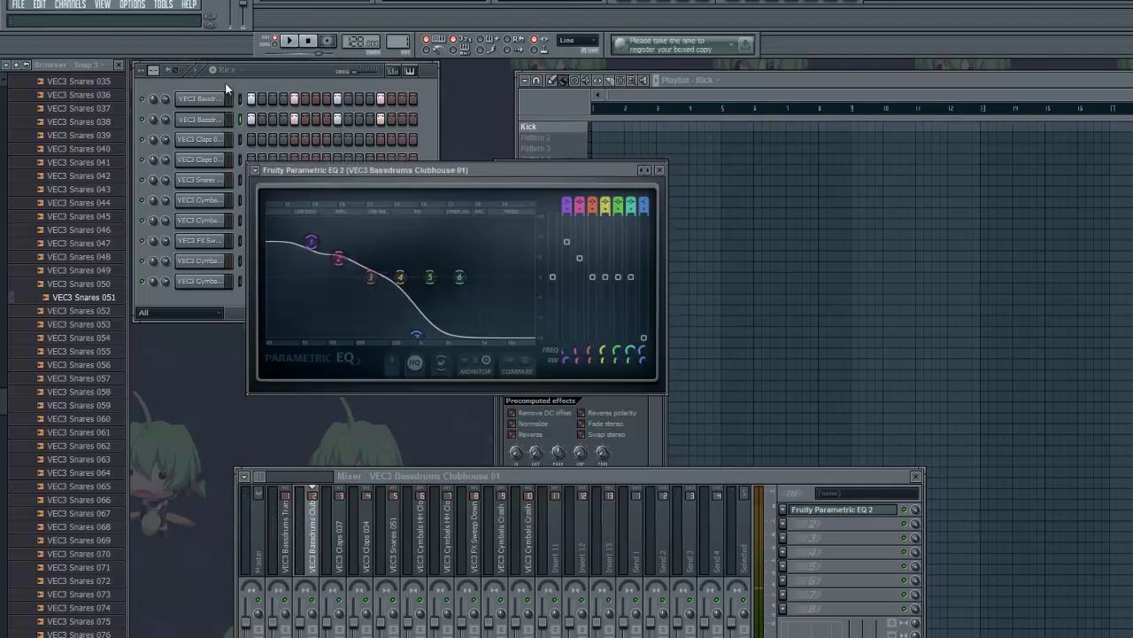
left_click(204, 72)
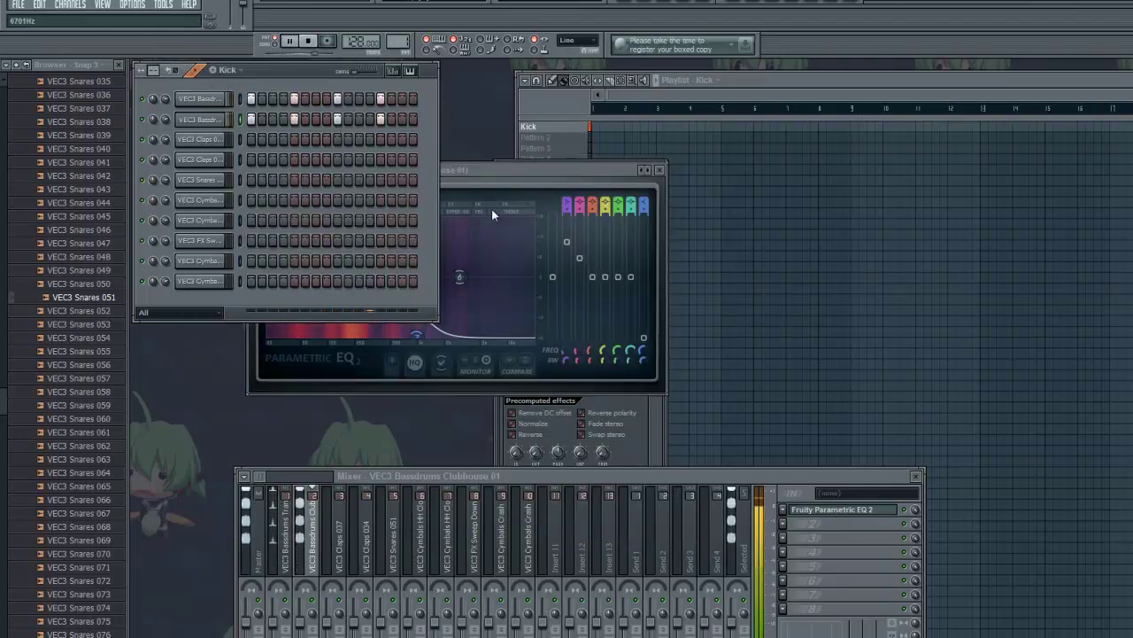
left_click(484, 168)
left_click(168, 71)
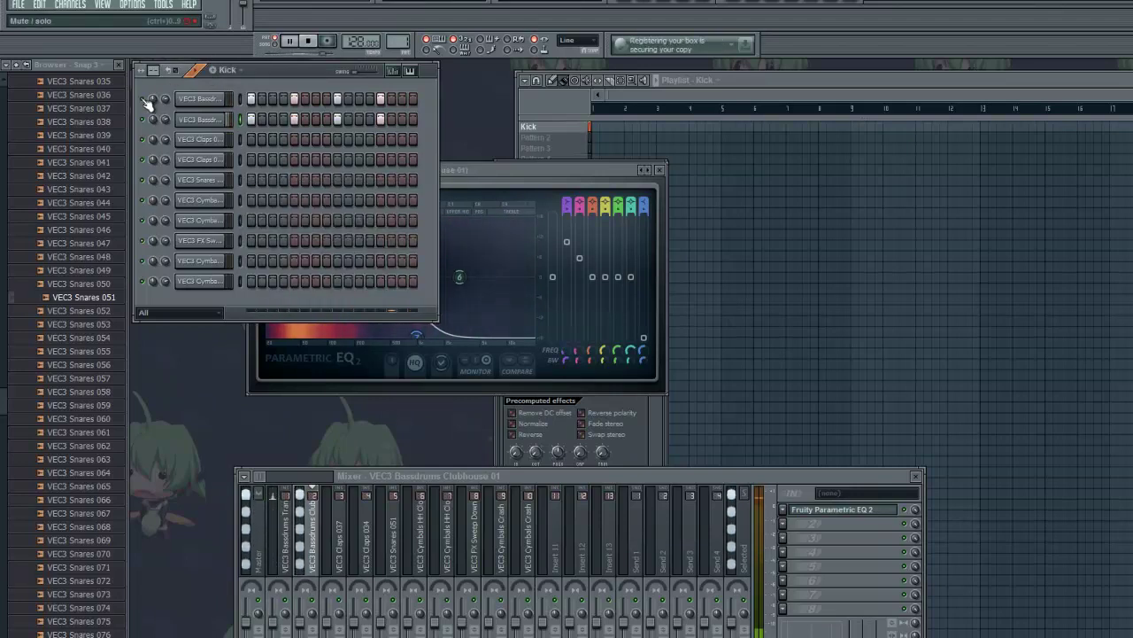
key("space")
left_click(477, 175)
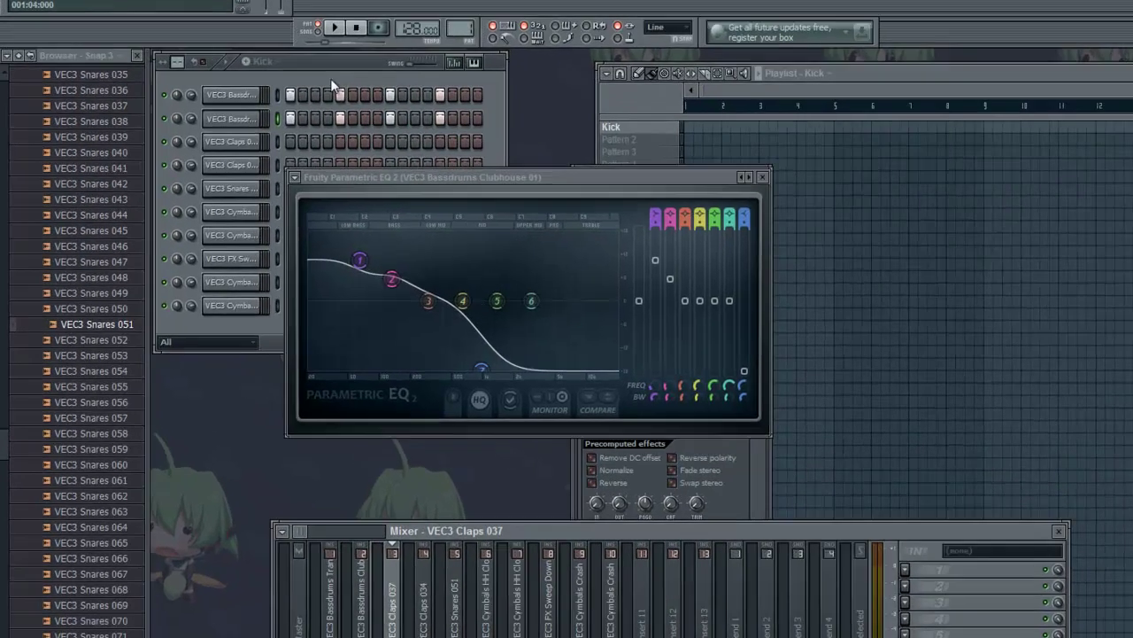
left_click(245, 71)
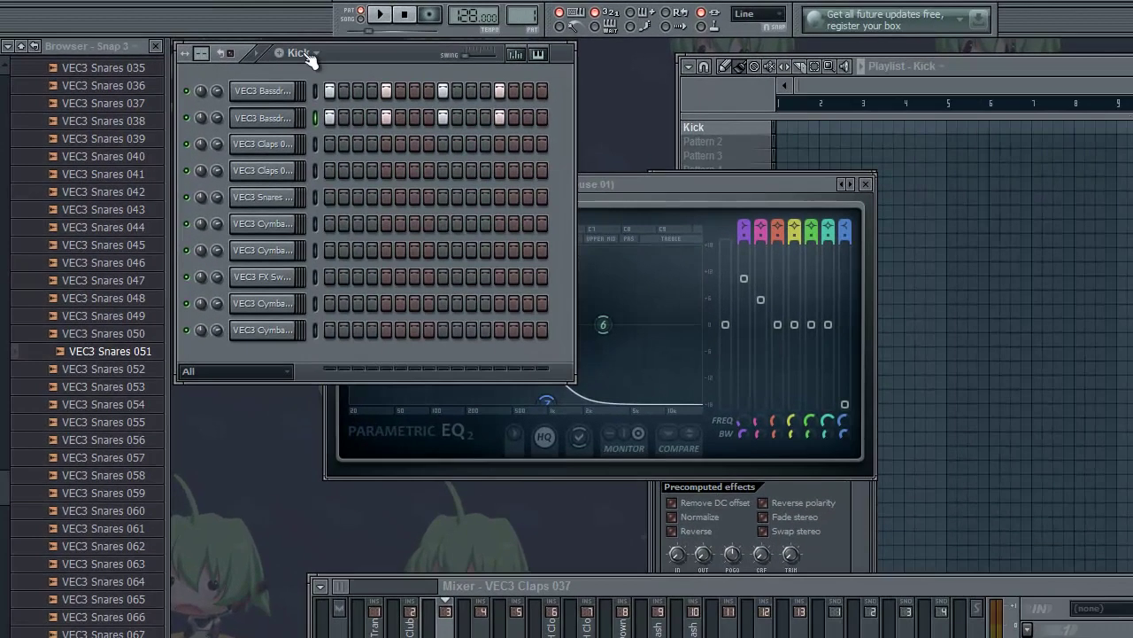
left_click(234, 69)
left_click(371, 58)
left_click(866, 185)
left_click(865, 181)
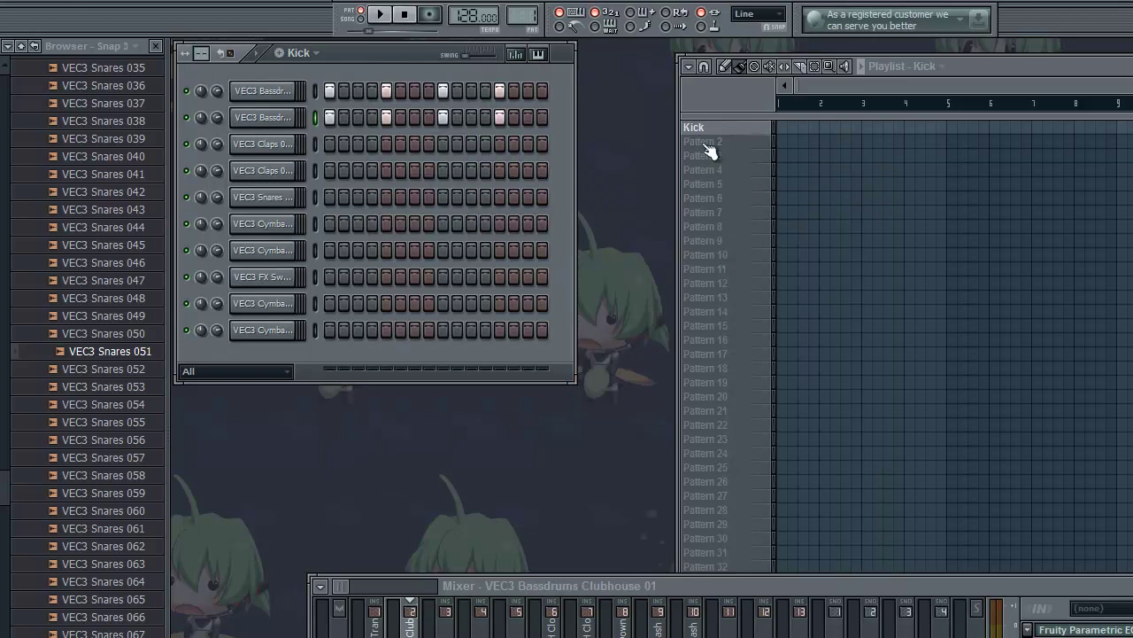
Rename Pattern 2 in the playlist as Clap
right_click(708, 141)
left_click(742, 140)
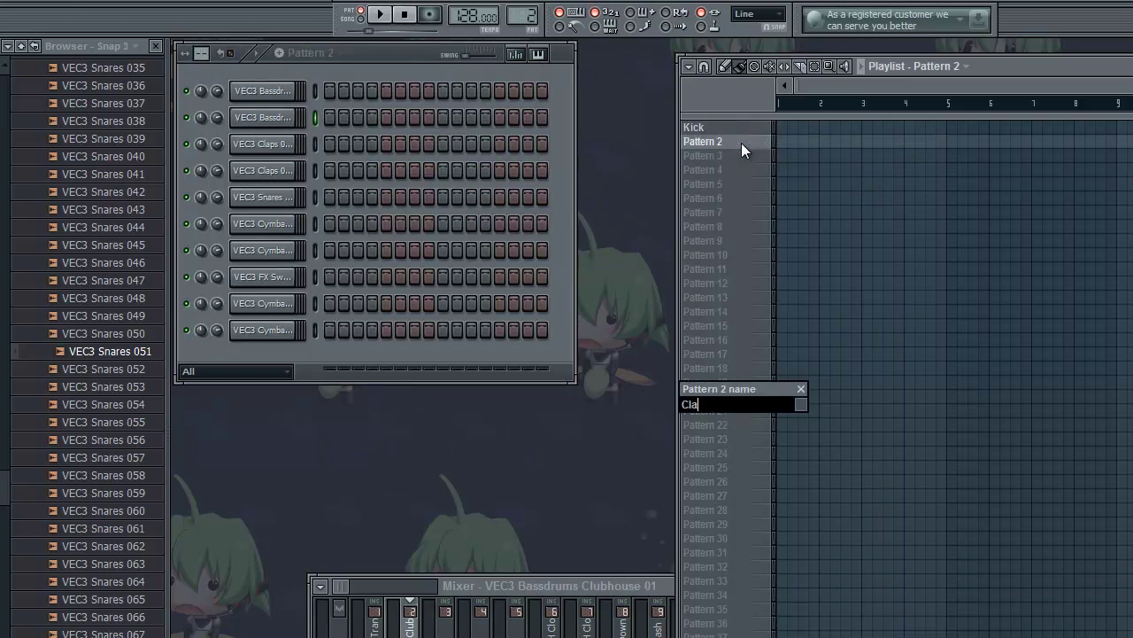
key("Return")
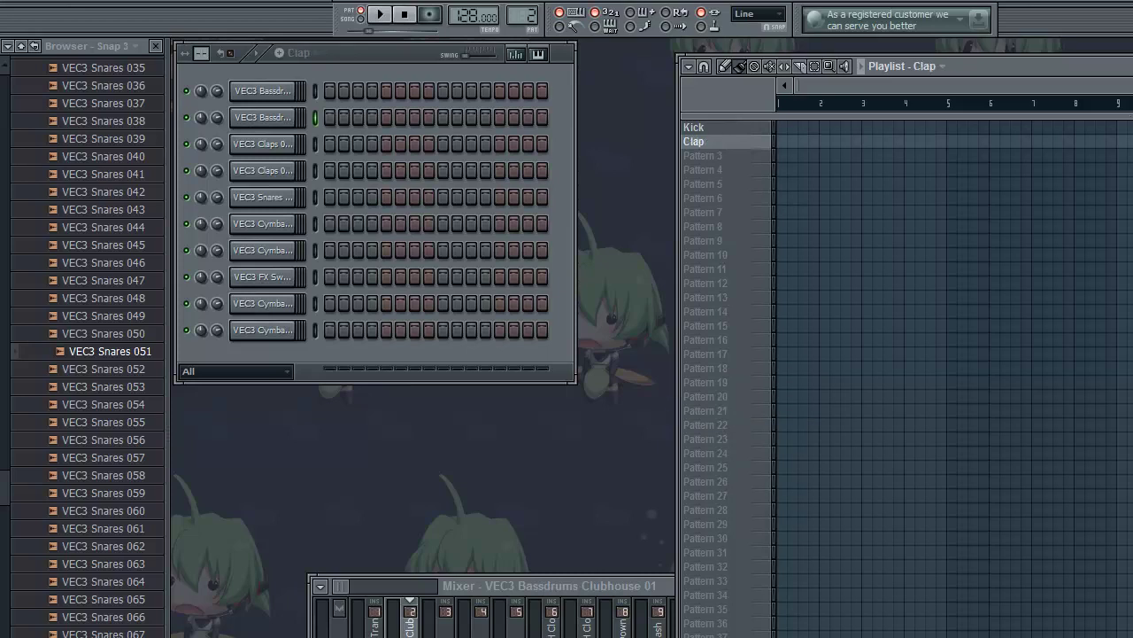
Place both clap channels on steps 5 and 13 of the Clap pattern and play it
left_click(386, 143)
left_click(386, 170)
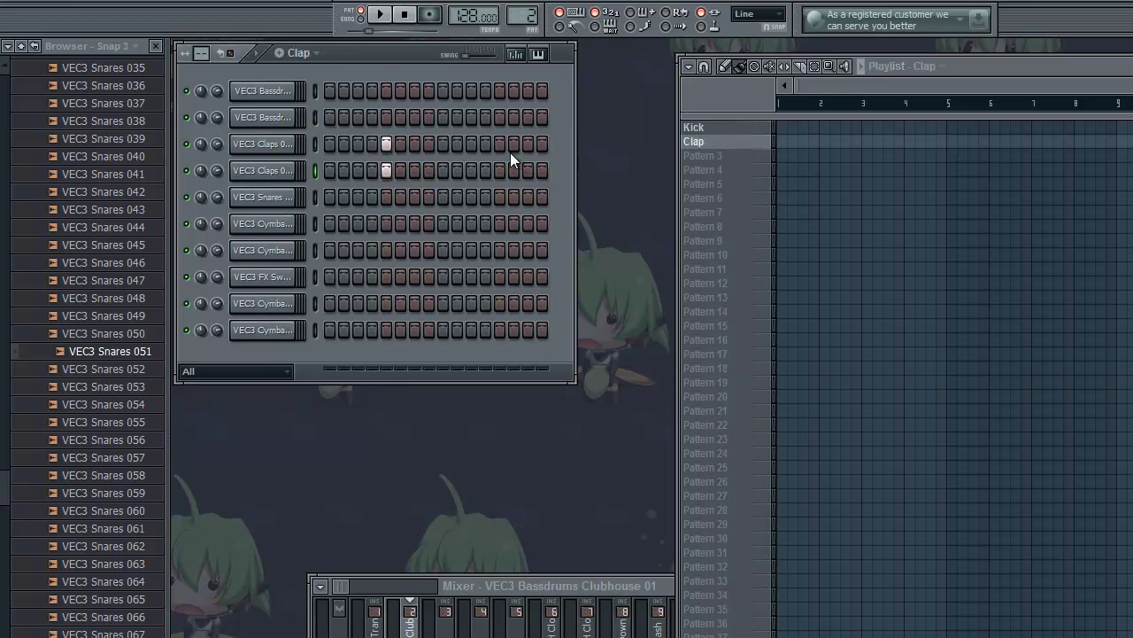
key("space")
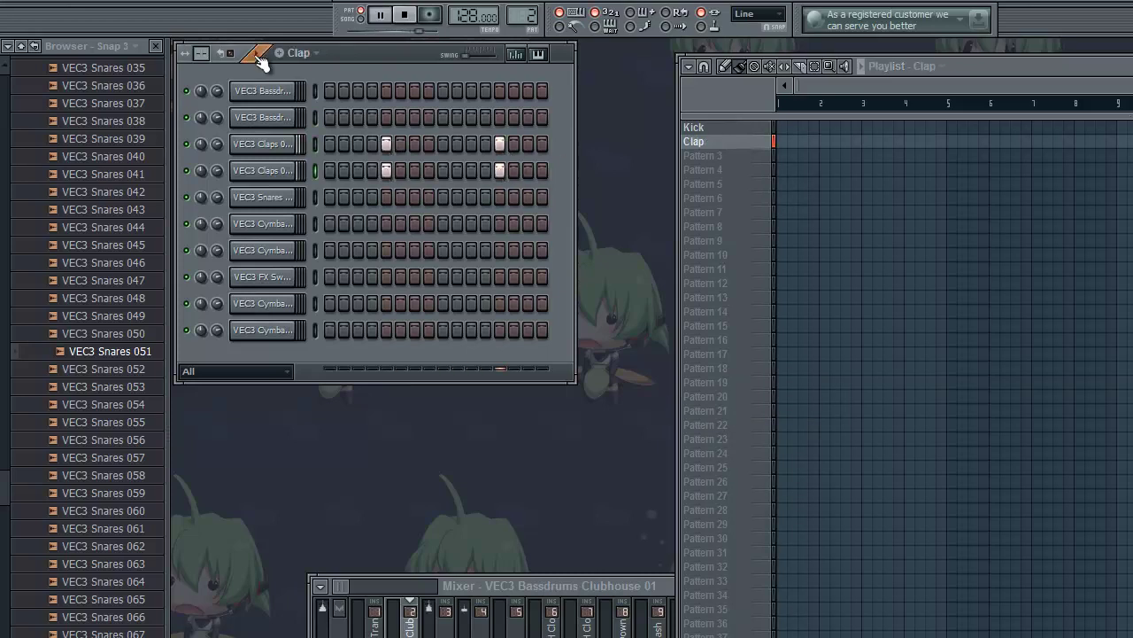
key("space")
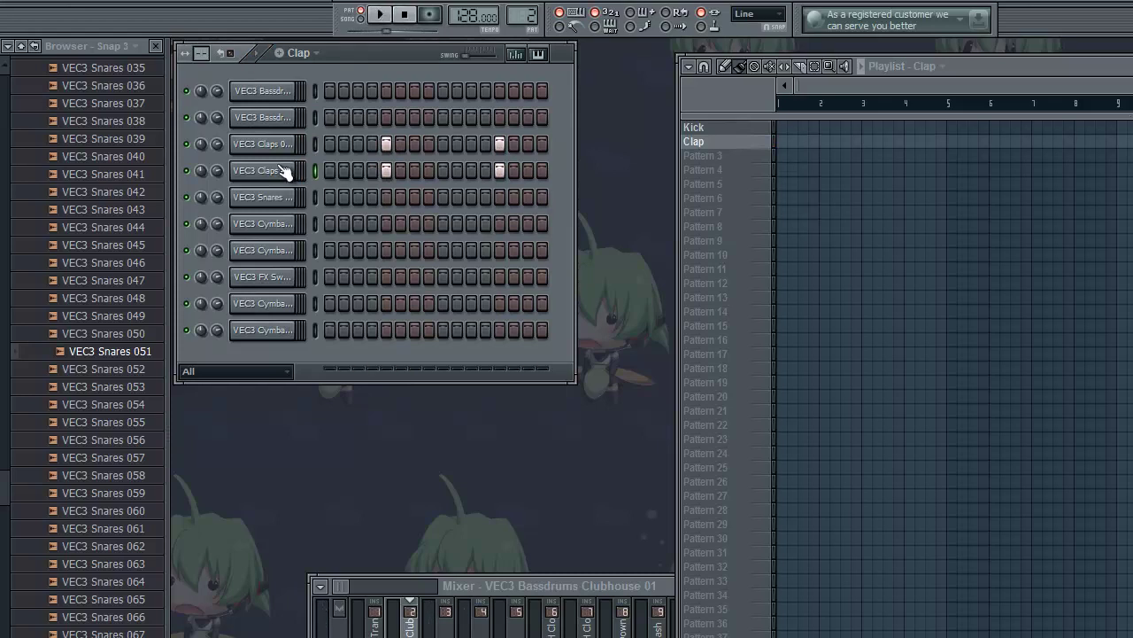
Open the VEC3 Claps 034 channel in the piano roll, nudge its notes slightly earlier and play the Clap pattern
left_click(266, 171)
left_click(865, 182)
right_click(297, 171)
left_click(328, 170)
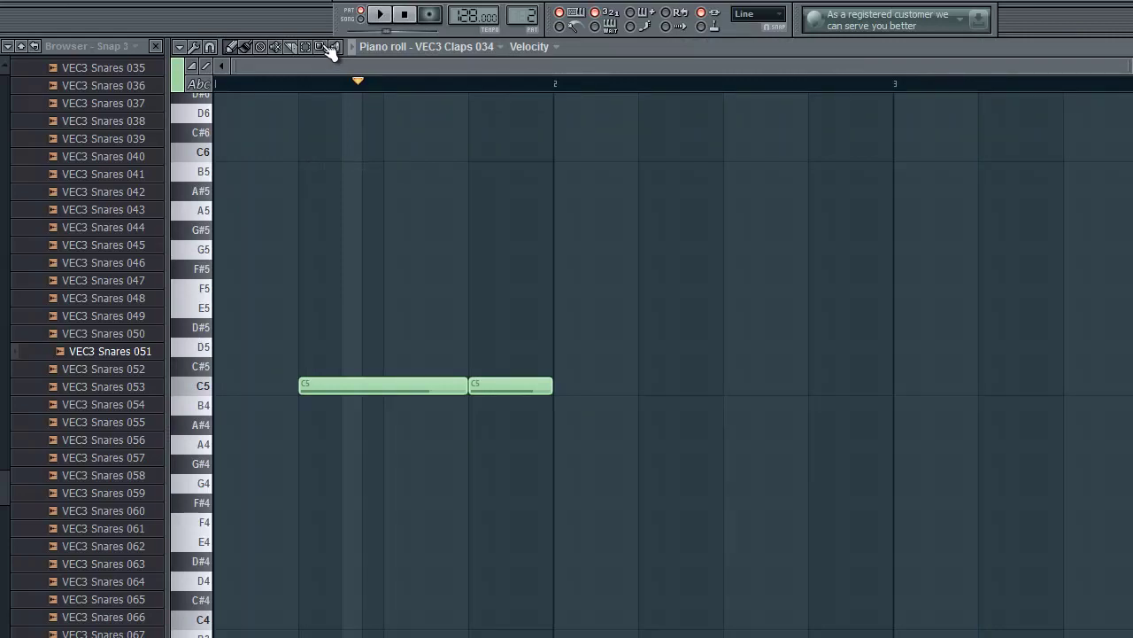
left_click(205, 82)
left_click(356, 48)
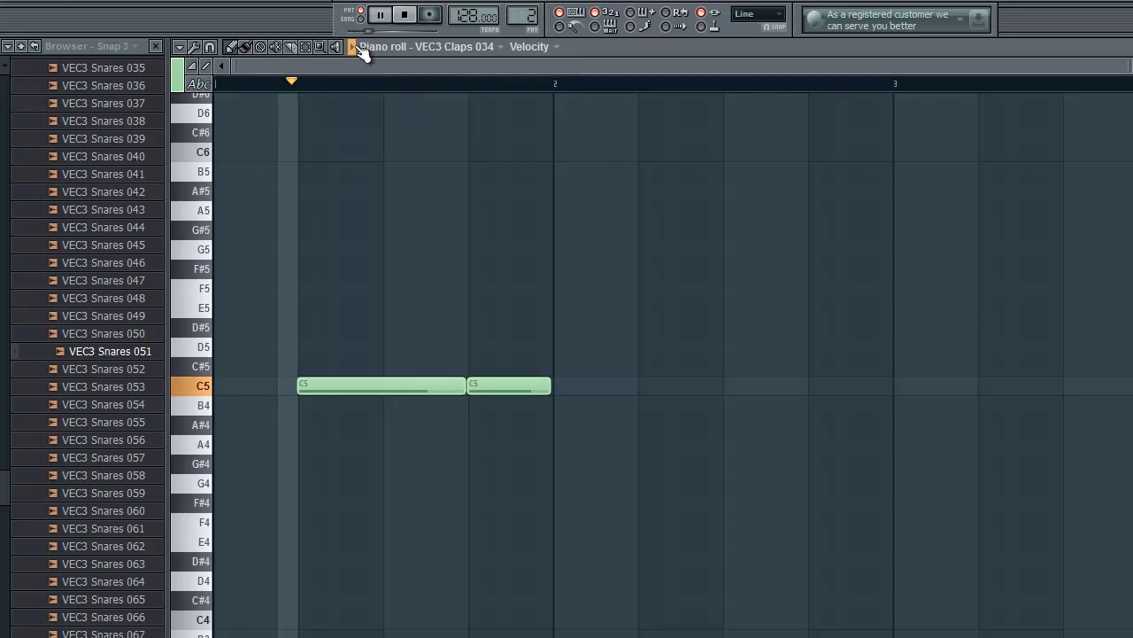
left_click(1132, 47)
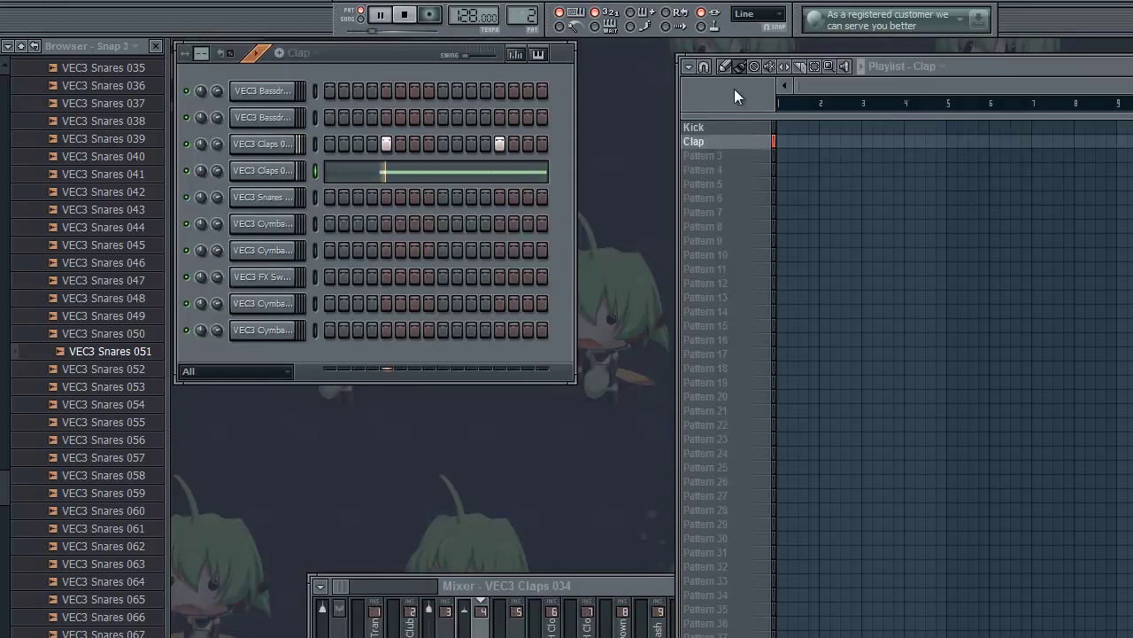
Place the Kick and Clap patterns in bar 1 of the playlist and play the song
left_click(784, 129)
left_click(783, 141)
left_click(862, 68)
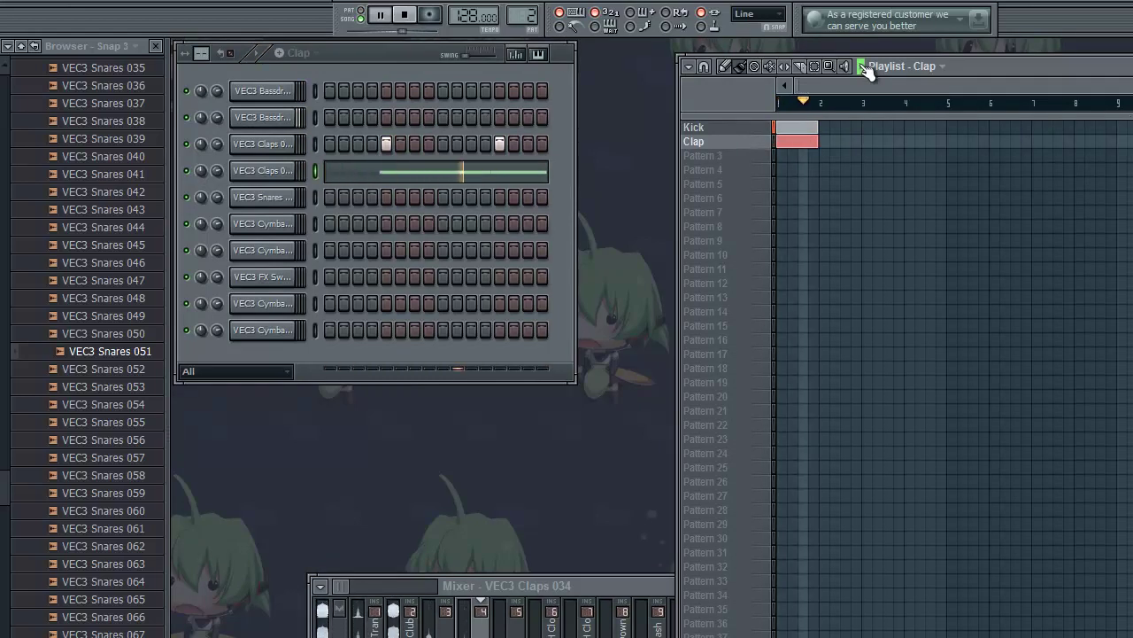
left_click(863, 69)
Lower band 2 of the Bassdrums Clubhouse 01 parametric EQ and replay the song
left_click(412, 626)
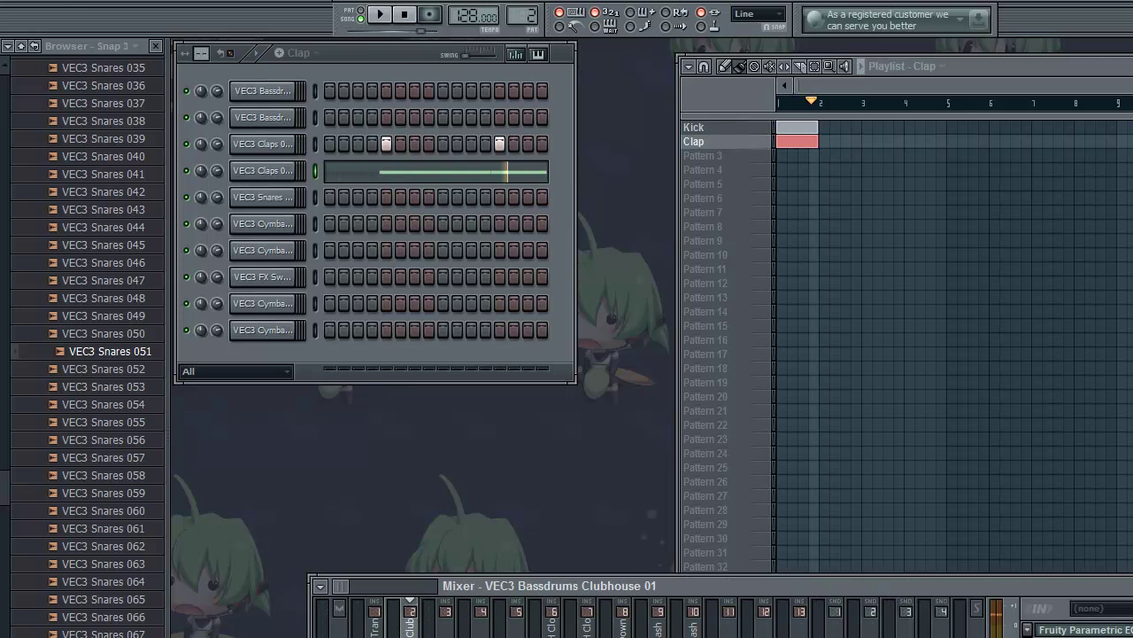
left_click(1085, 628)
left_click_drag(443, 298, 453, 335)
left_click(851, 84)
left_click(864, 69)
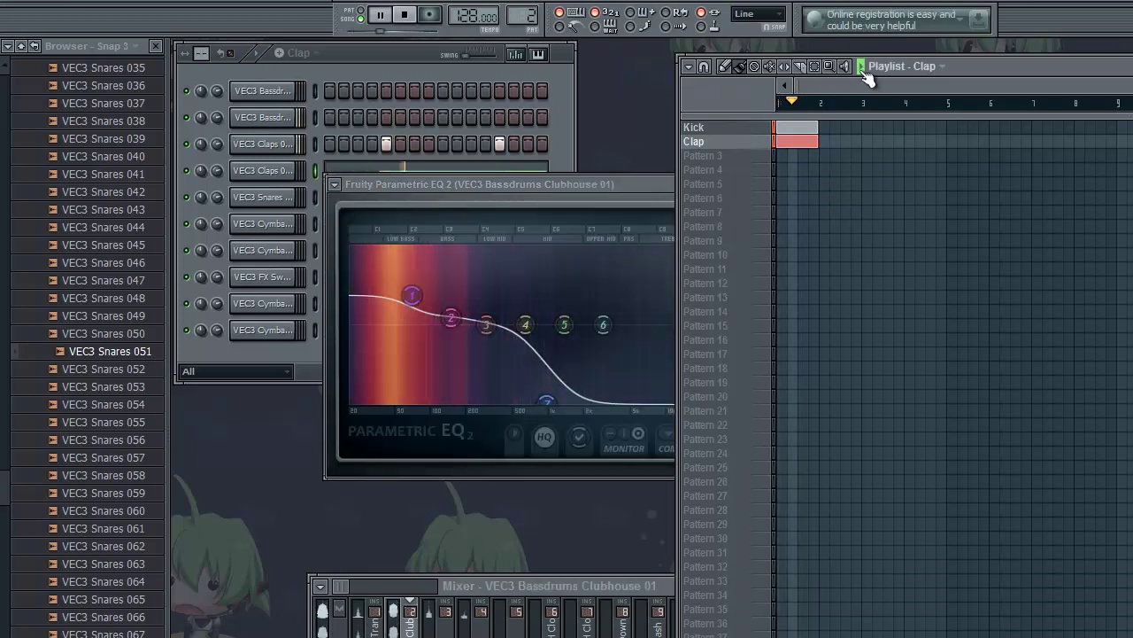
Add a Fruity Compressor to effect slot 8 of the Master mixer track
left_click(565, 184)
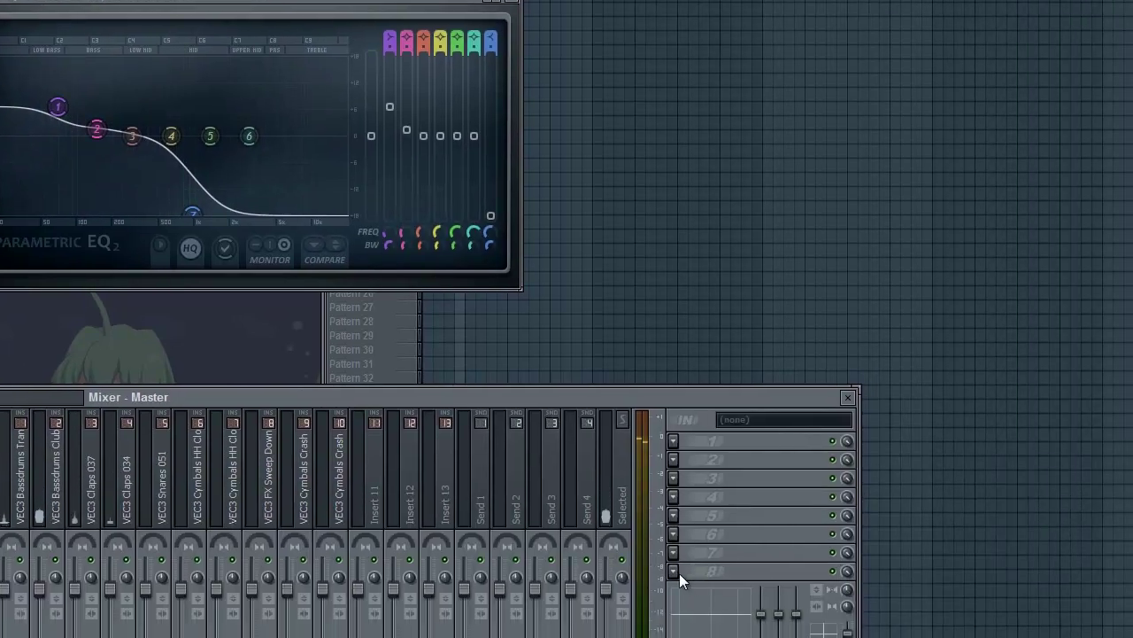
left_click(673, 574)
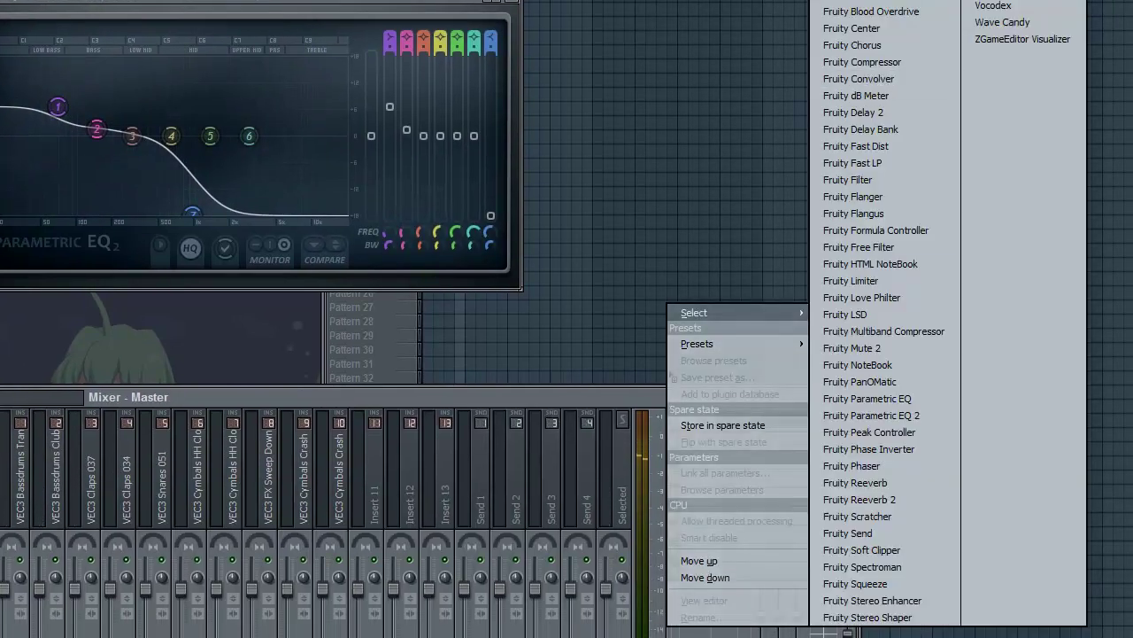
left_click(889, 61)
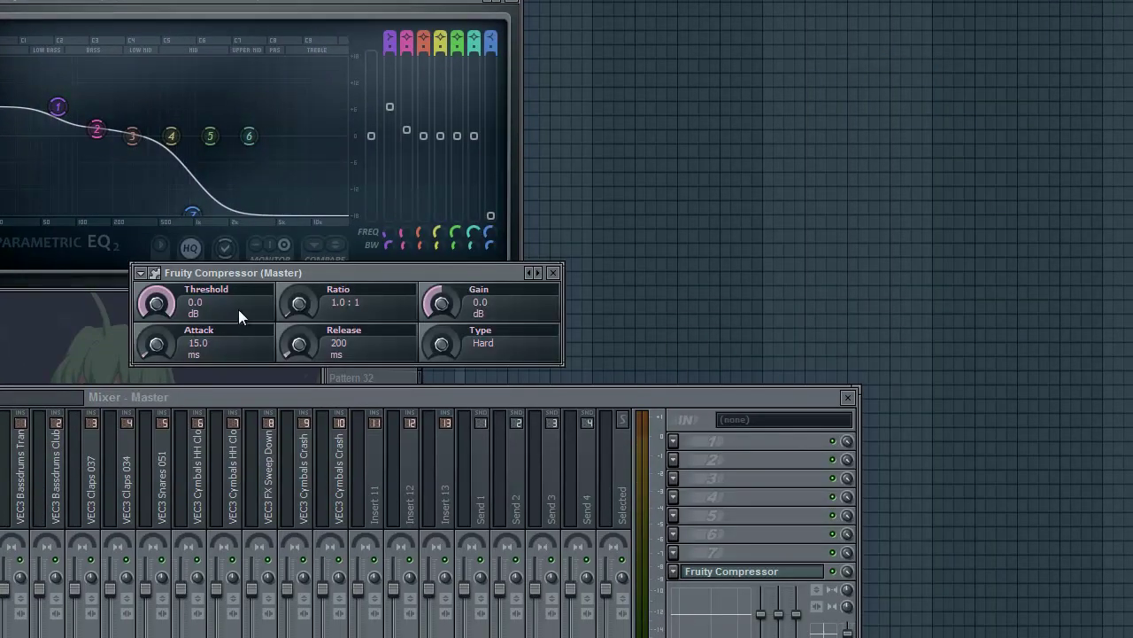
left_click_drag(248, 267, 202, 201)
Set the Master compressor's threshold to -4.2 dB and ratio to 7.4:1, and play the Clap pattern
left_click_drag(110, 249, 110, 248)
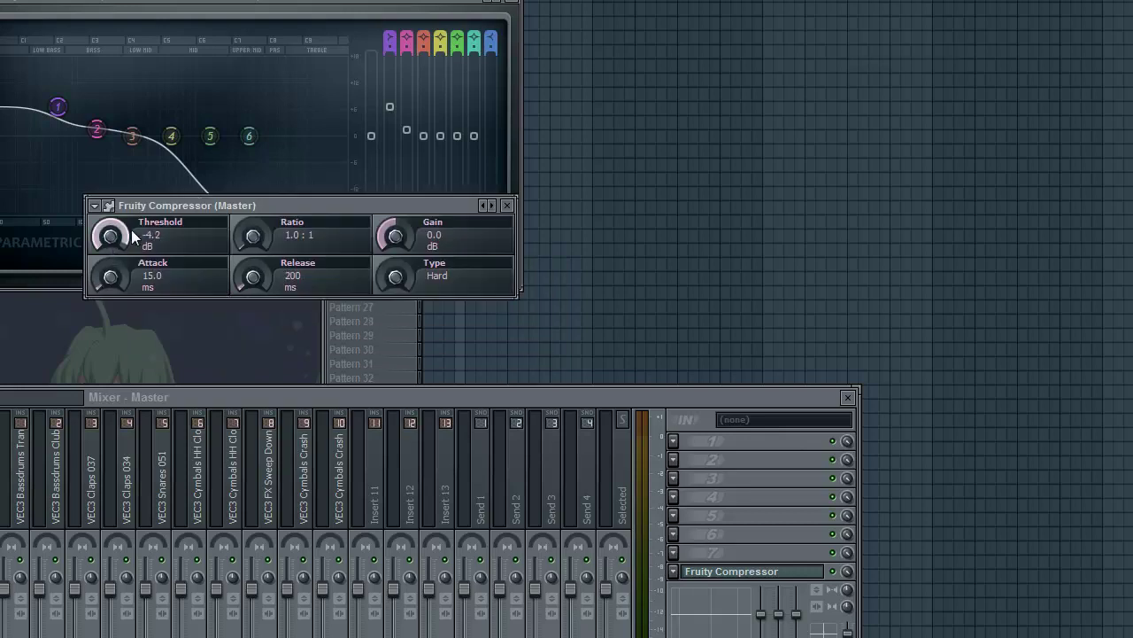
left_click_drag(250, 228, 249, 209)
left_click_drag(395, 465, 399, 440)
left_click(67, 115)
key("space")
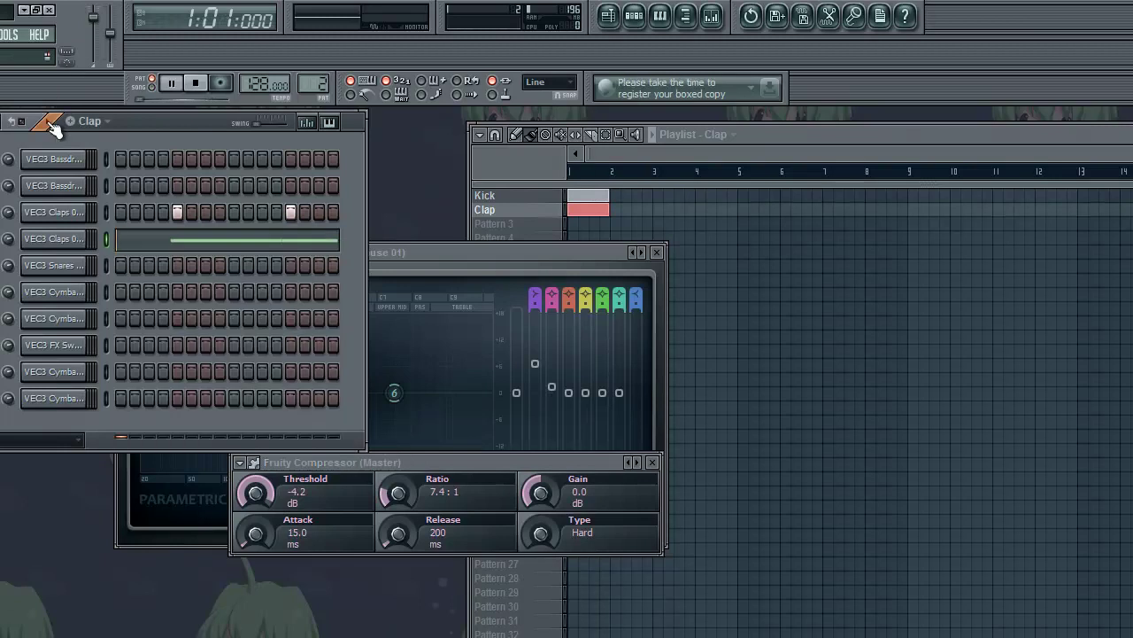
Set the Master compressor's gain to 0.5 dB, type to Medium/R, attack to 268.1 ms and release to 684 ms, and close it
mouse_move(540, 493)
left_mouse_down()
mouse_move(540, 510)
mouse_move(549, 371)
mouse_move(550, 482)
left_mouse_up()
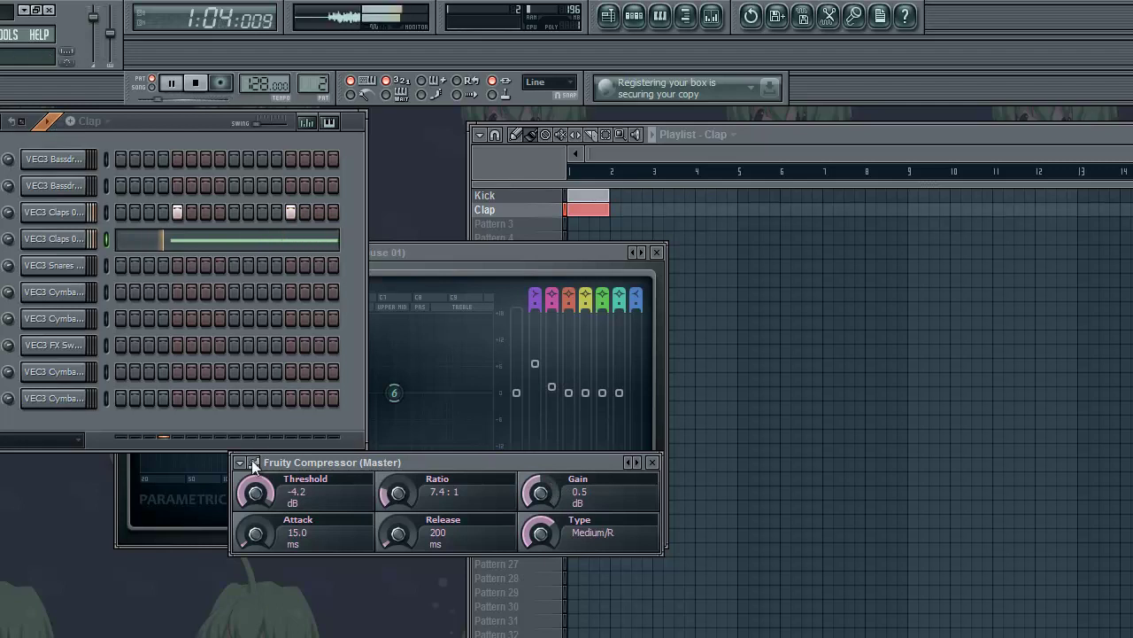
left_click_drag(256, 520, 242, 393)
left_click_drag(394, 527, 393, 493)
left_click(48, 122)
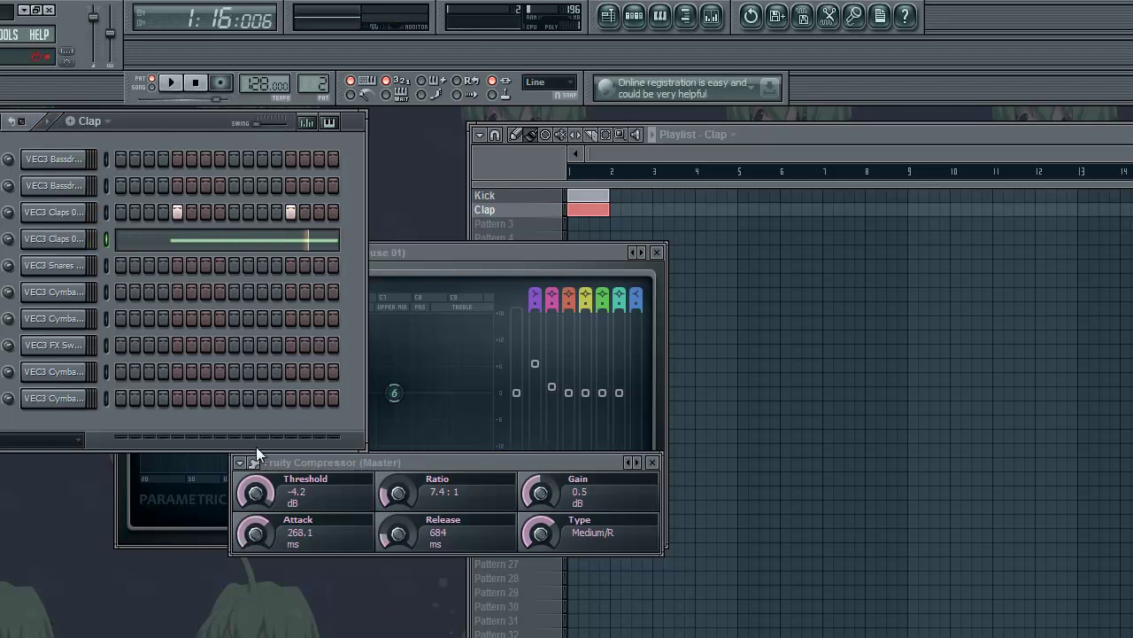
left_click(653, 462)
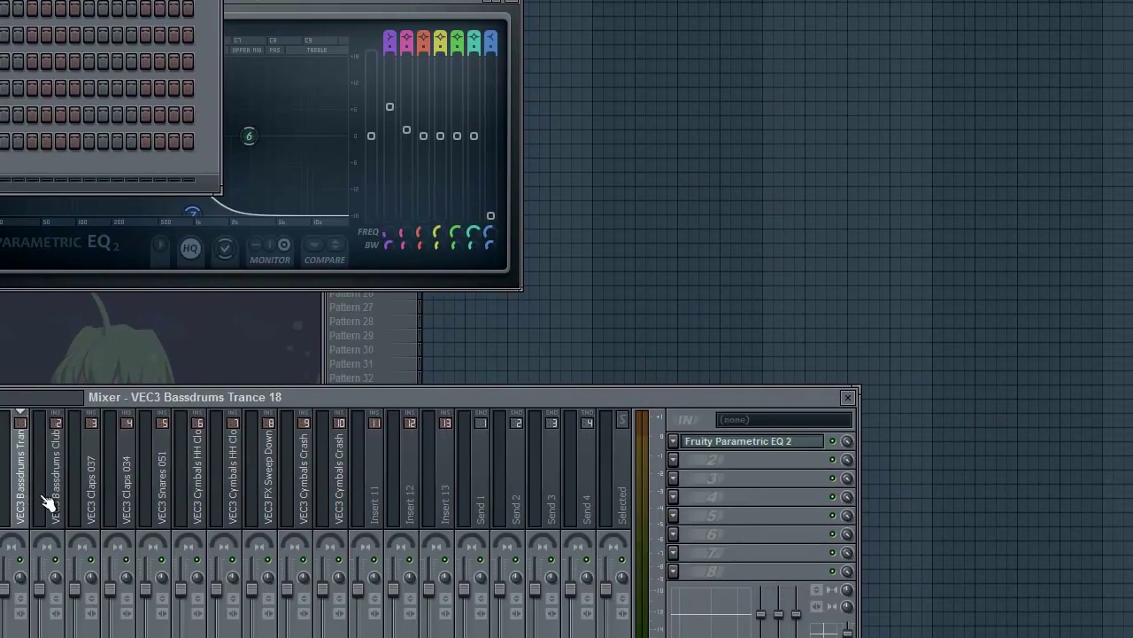
left_click(282, 637)
left_click(265, 503)
left_click(339, 506)
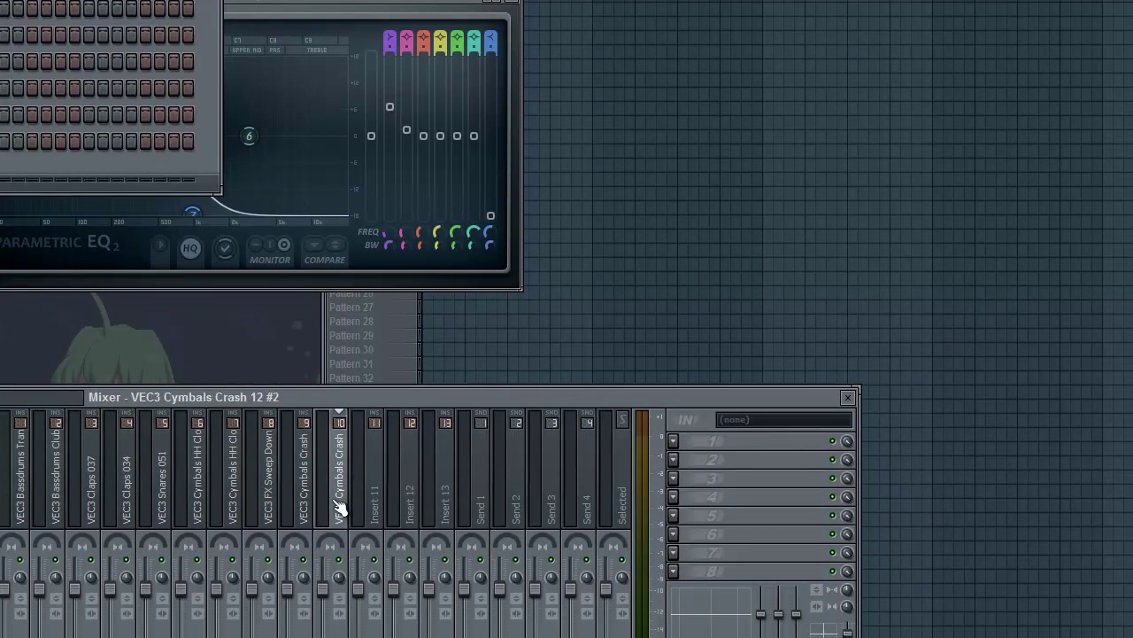
left_click(92, 492)
left_click(129, 499)
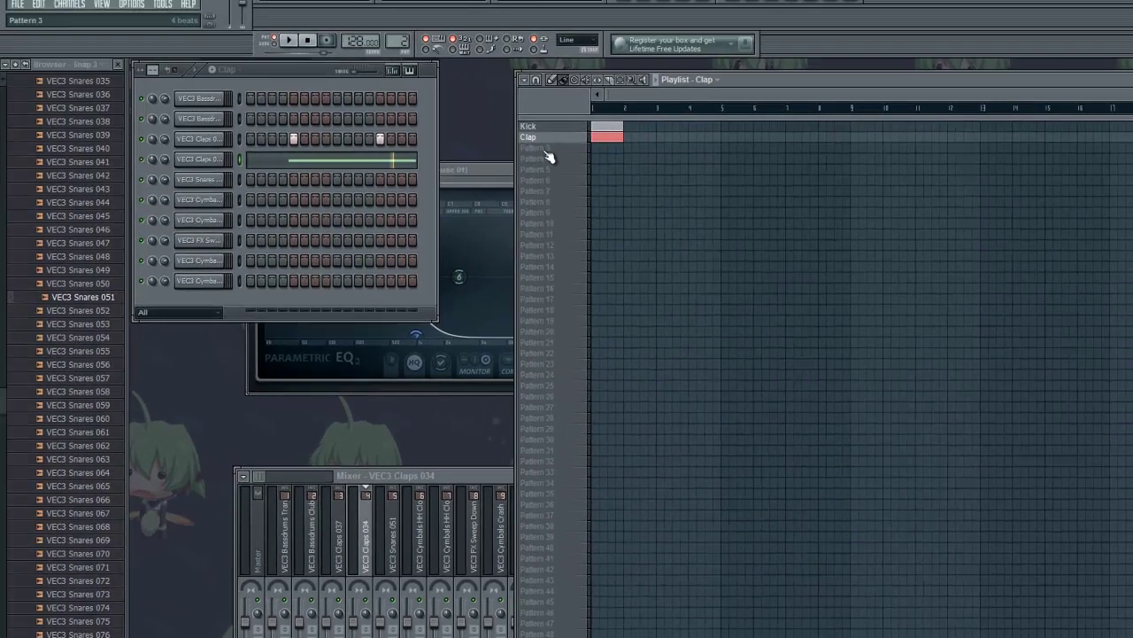
Rename Pattern 3 in the playlist as Snare
right_click(552, 145)
left_click(568, 151)
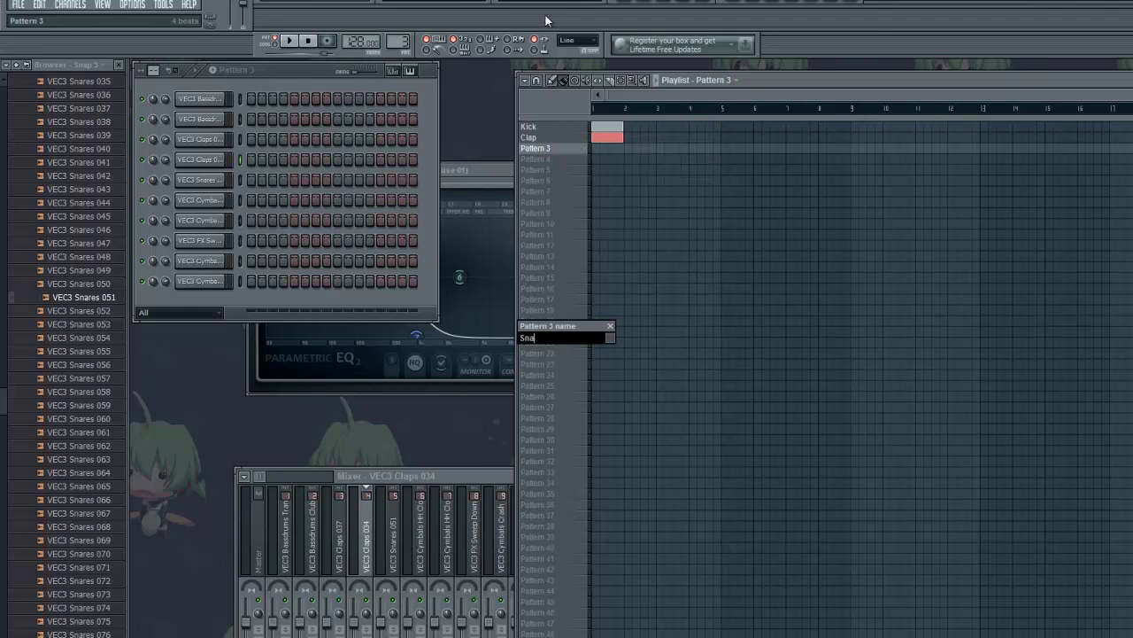
key("Return")
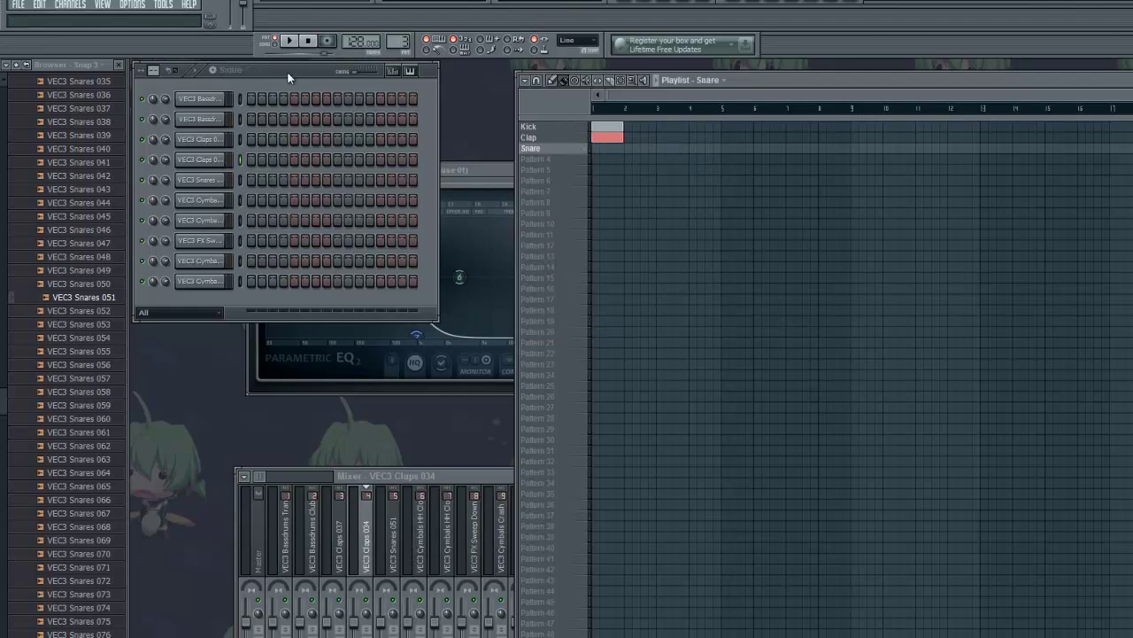
Place the snare on steps 4, 7 and 13 of the Snare pattern over guide kicks every 4 steps and claps on 5 and 13, playing it
left_click(284, 181)
right_click(224, 104)
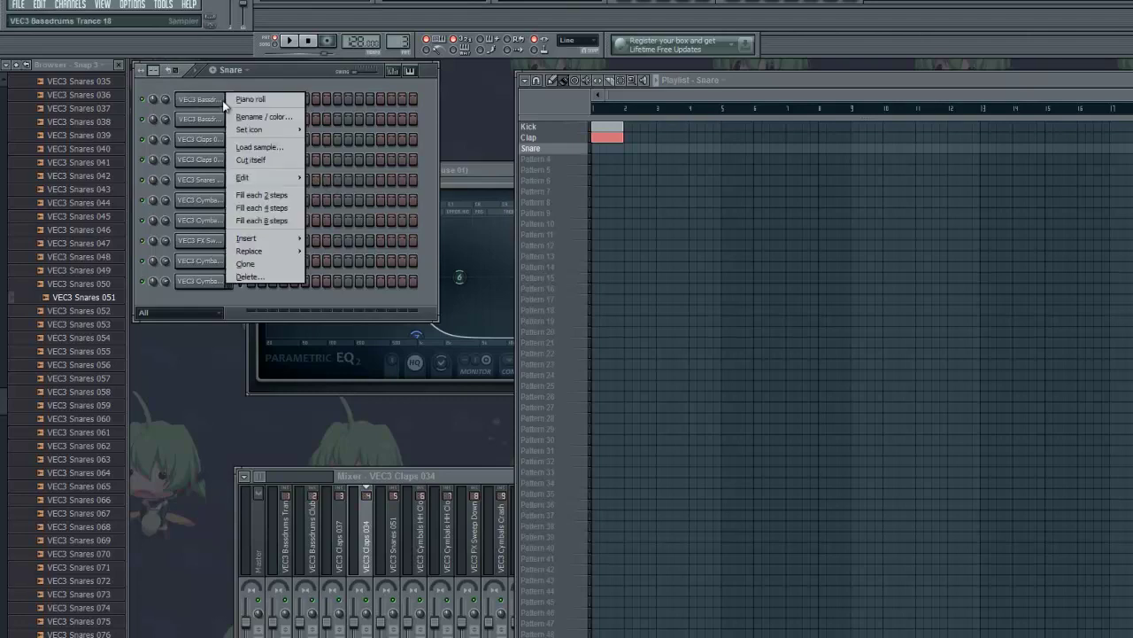
left_click(279, 207)
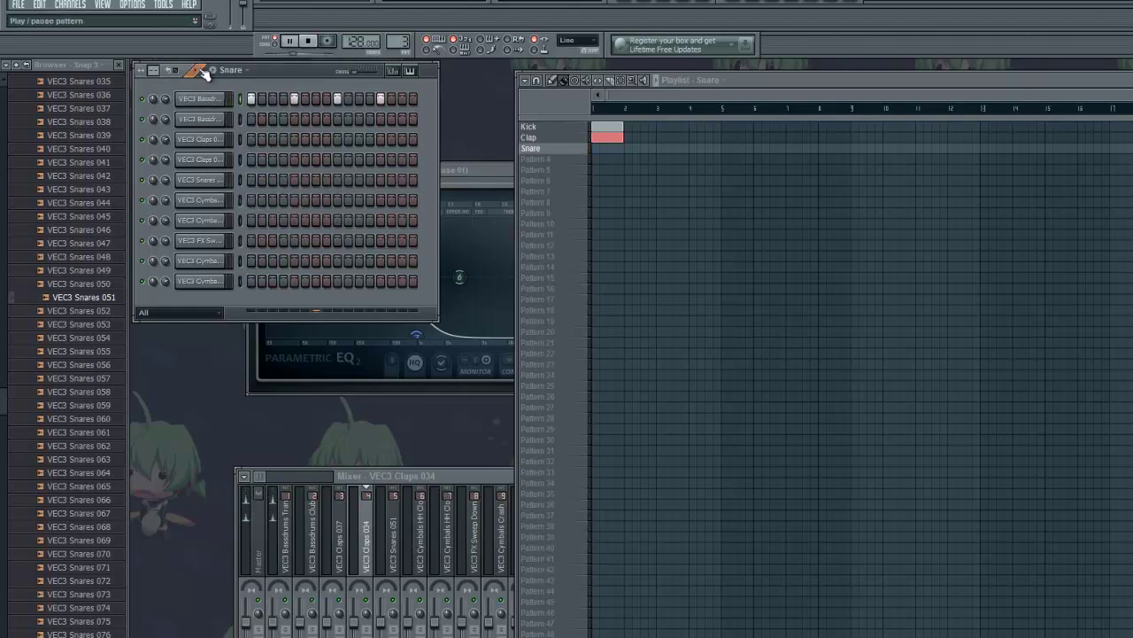
key("space")
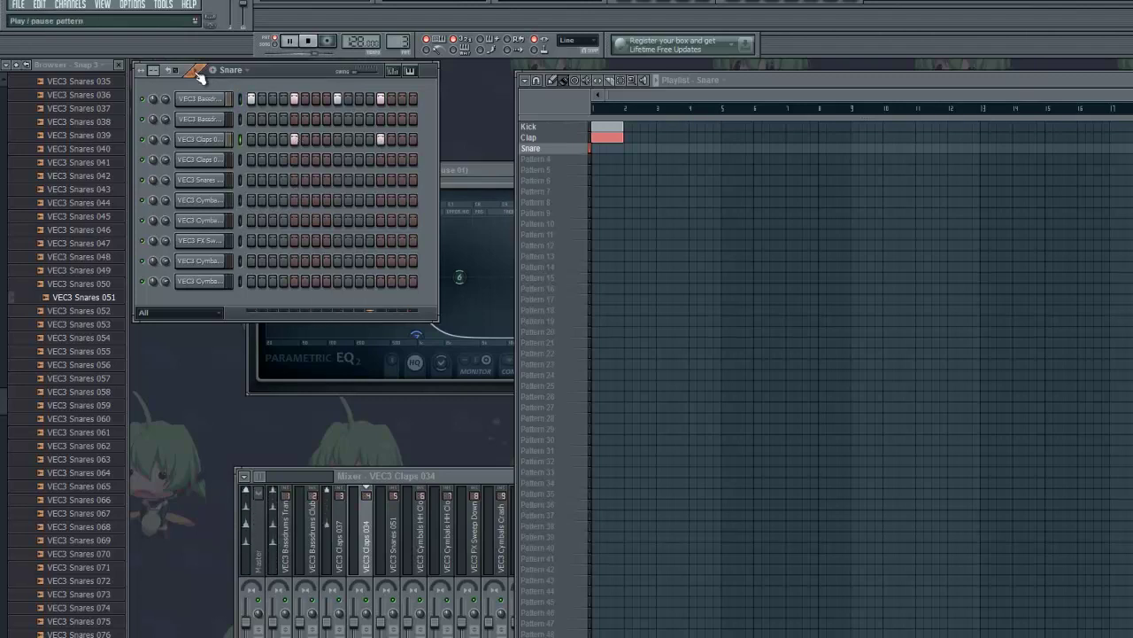
key("space")
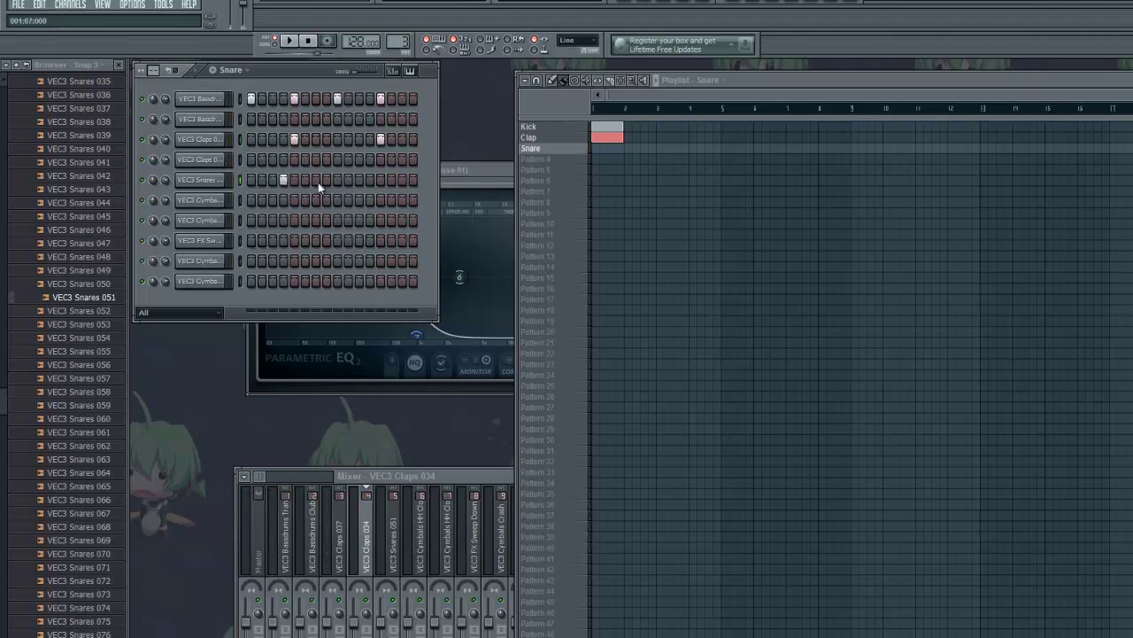
key("space")
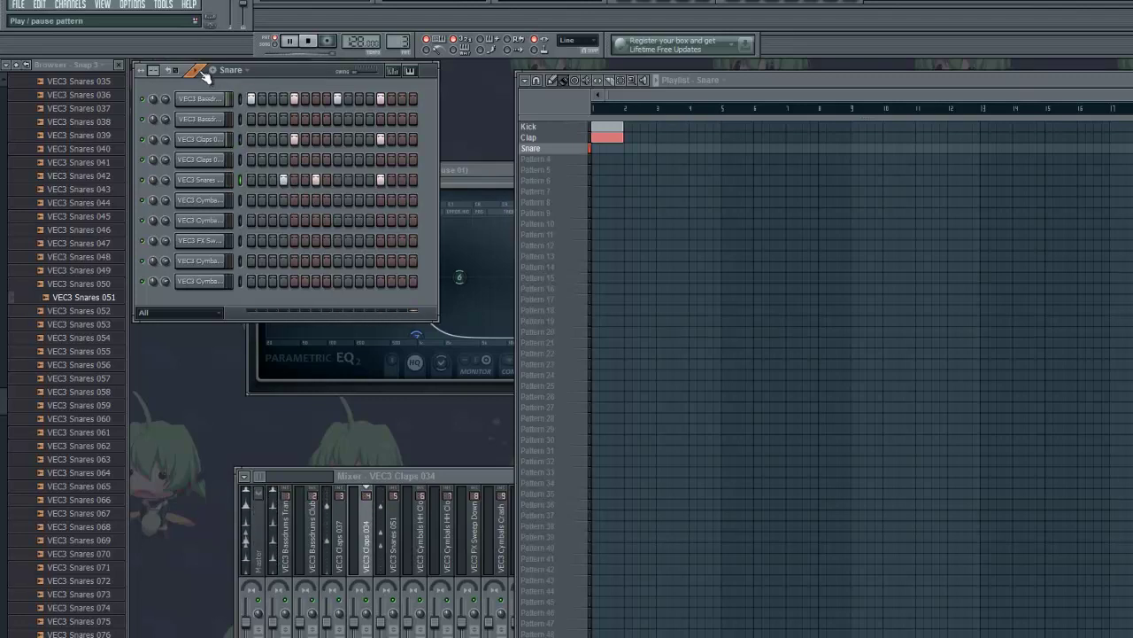
Remove the guide kick and clap steps from the Snare pattern, keeping only the snare steps
right_click(380, 139)
right_click(294, 139)
right_click(380, 99)
right_click(337, 99)
right_click(294, 99)
right_click(252, 99)
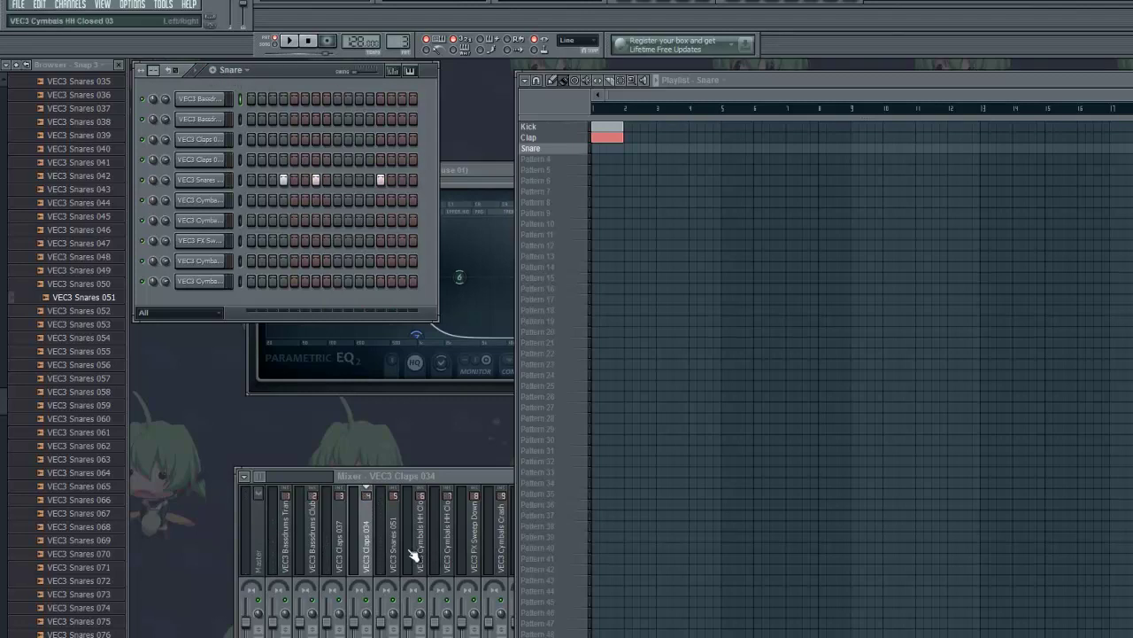
Add Fruity Reeverb 2 to the first effect slot of the VEC3 Snares 051 mixer track and play the Snare pattern
left_click(402, 520)
left_click(427, 526)
left_click(403, 527)
left_click(788, 511)
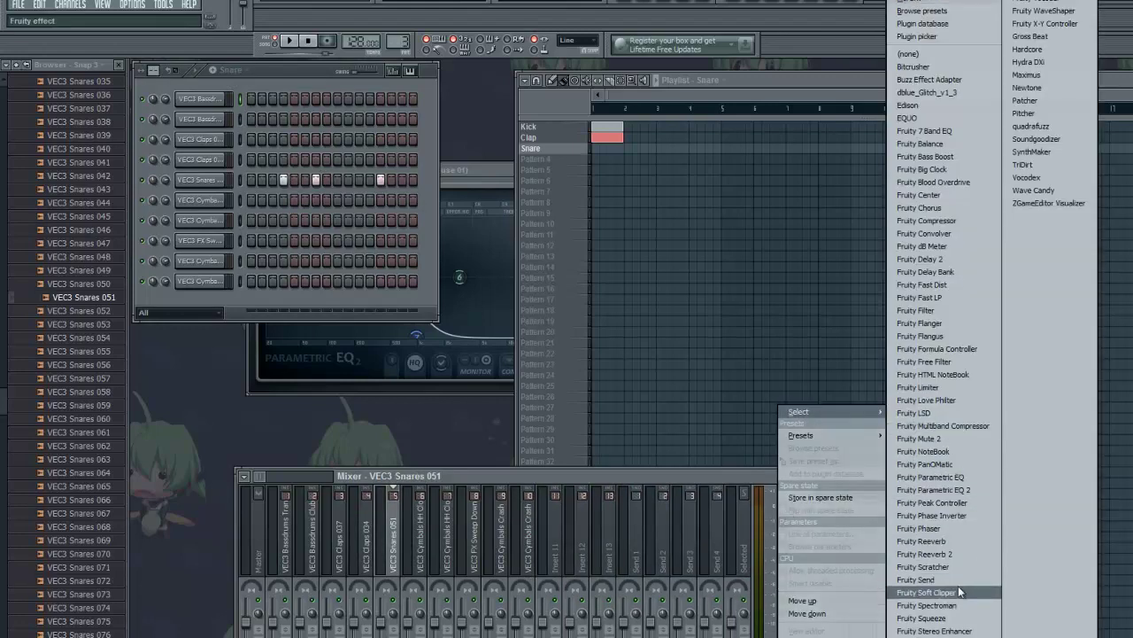
left_click(955, 554)
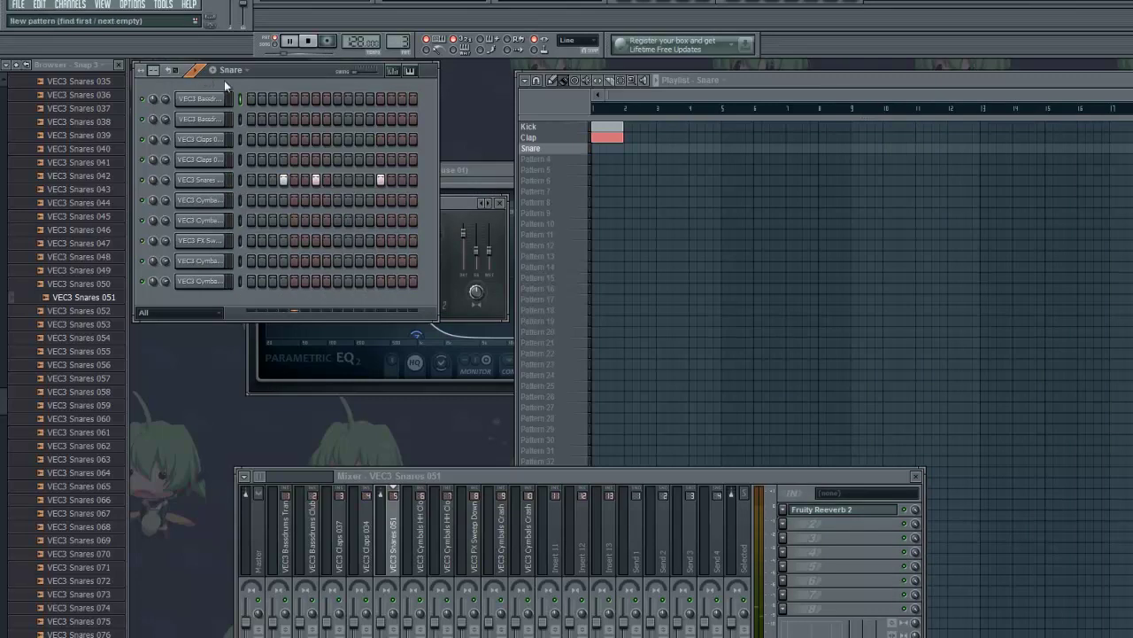
left_click(466, 202)
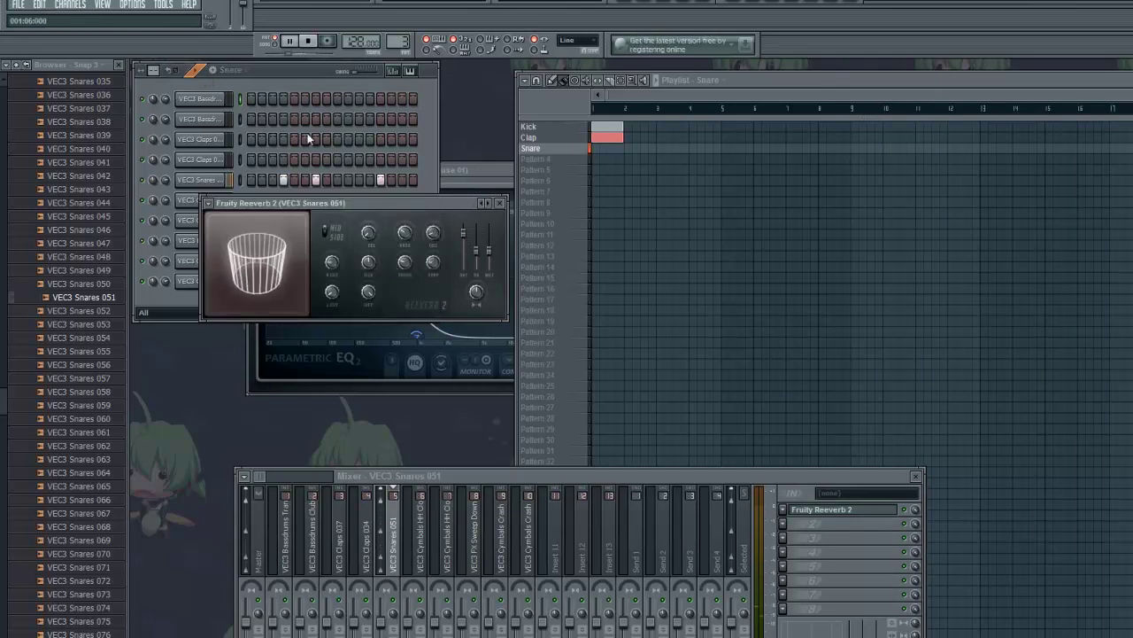
left_click(200, 73)
Place the Snare pattern in bar 1 of the playlist and play the song
key("space")
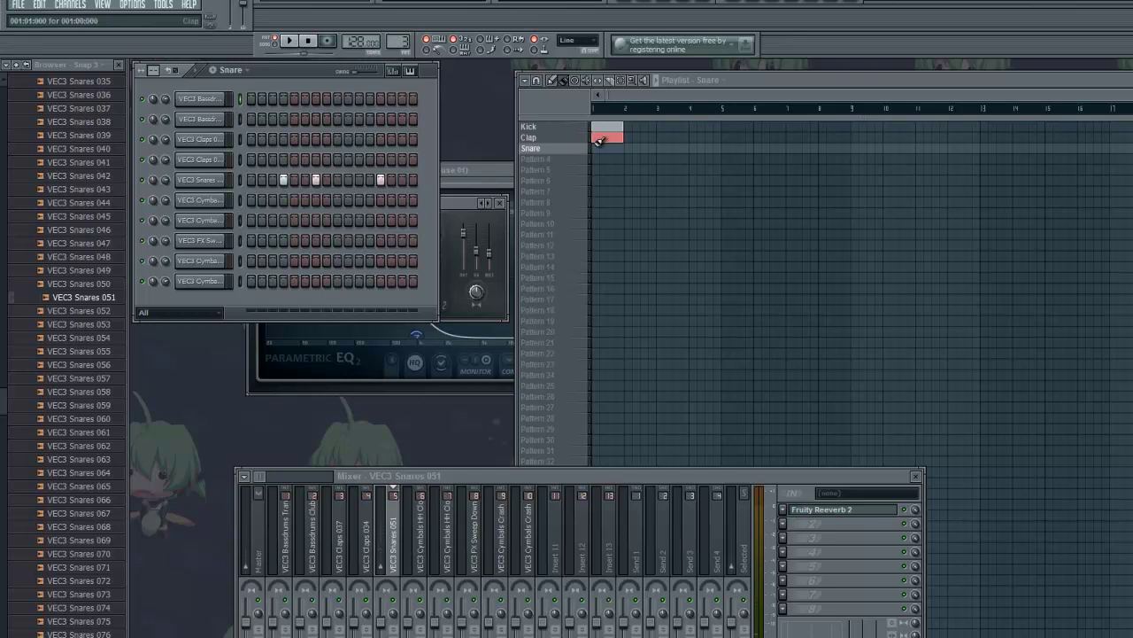
left_click(656, 80)
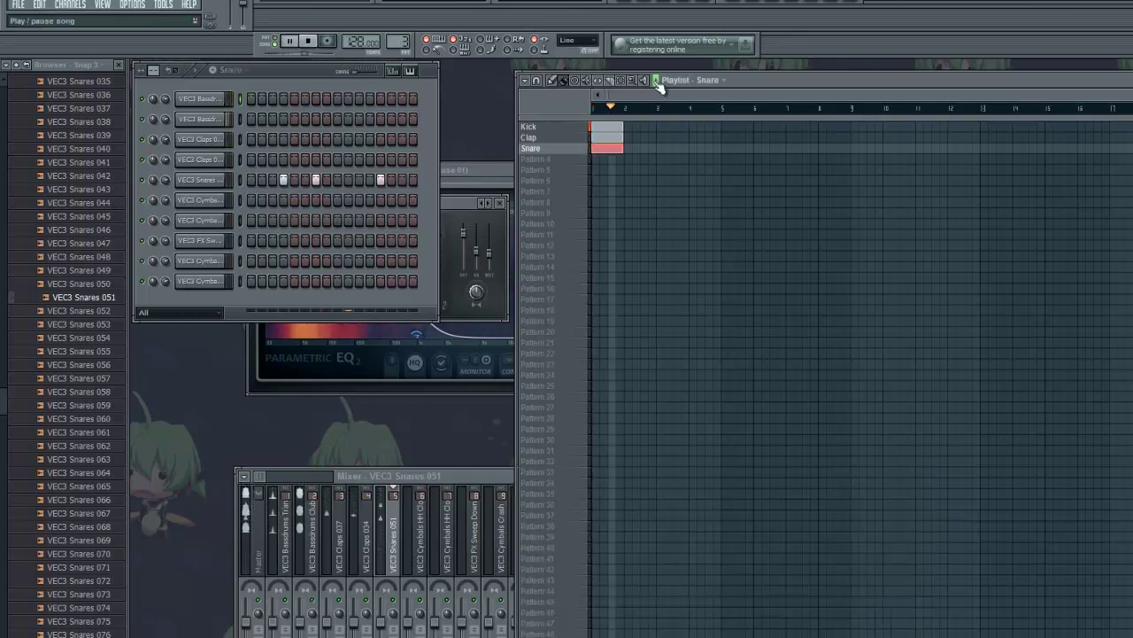
key("space")
Rename Pattern 4 in the playlist as Hats
right_click(573, 156)
left_click(574, 157)
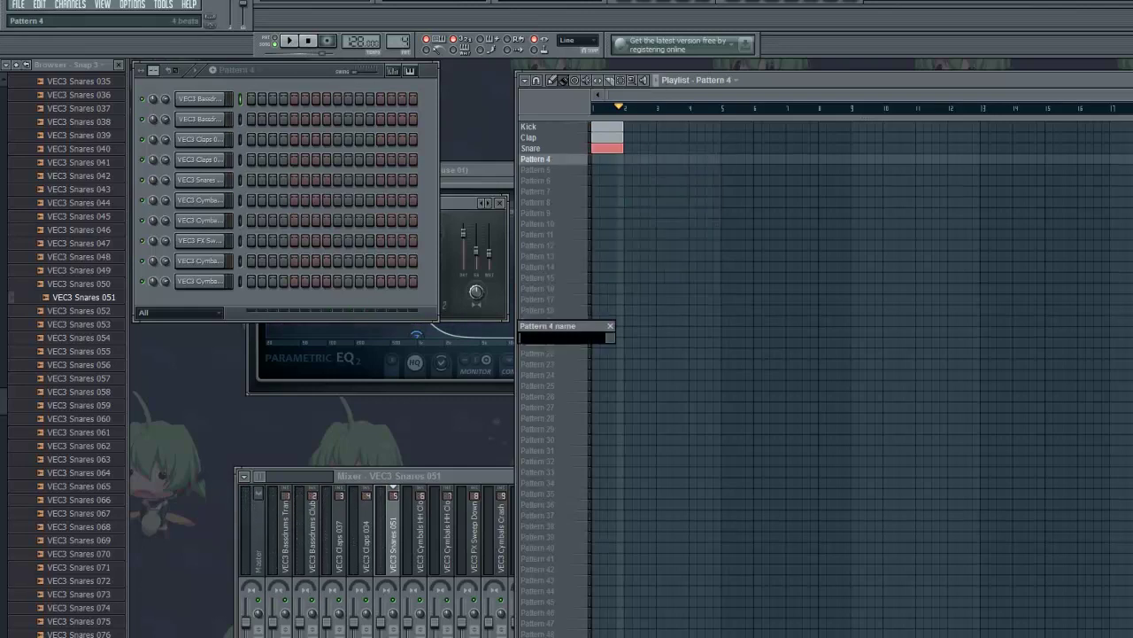
type("Hats")
key("Return")
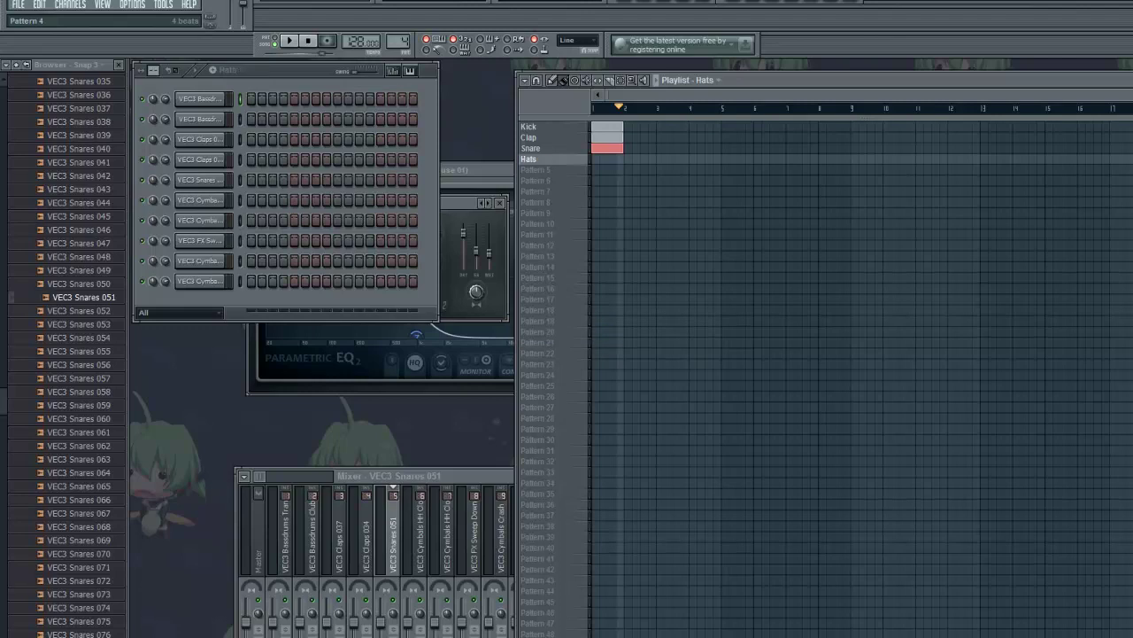
Place the first closed hi-hat on steps 1, 2, 5, 7, 11 and 12 and the second on 3, 8 and 15, and play the Hats pattern
left_click_drag(252, 203, 264, 201)
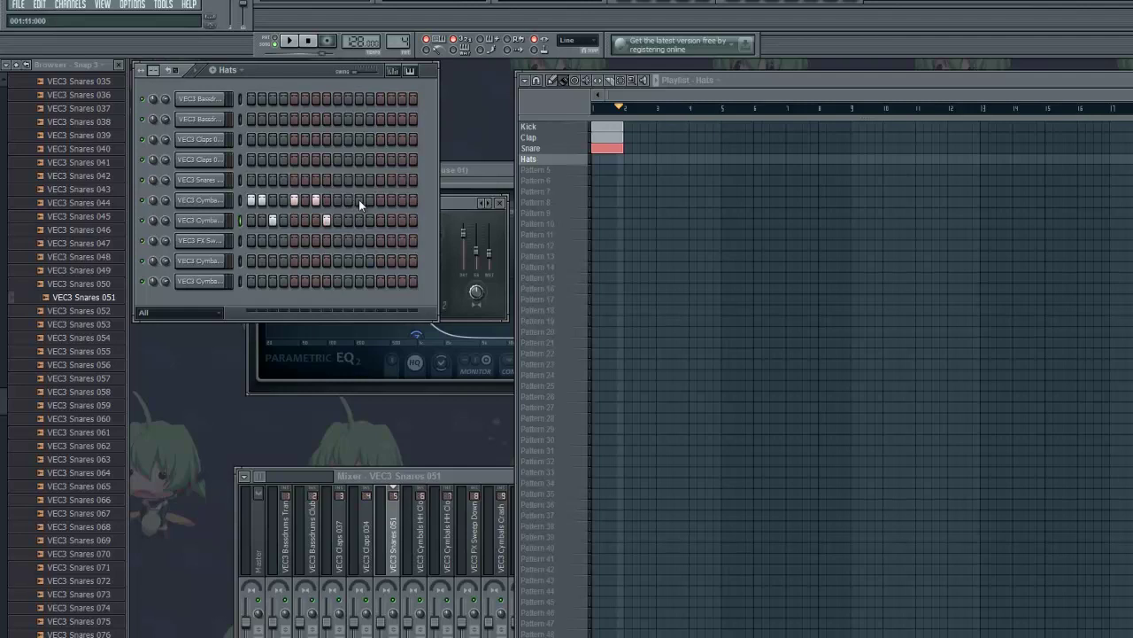
key("space")
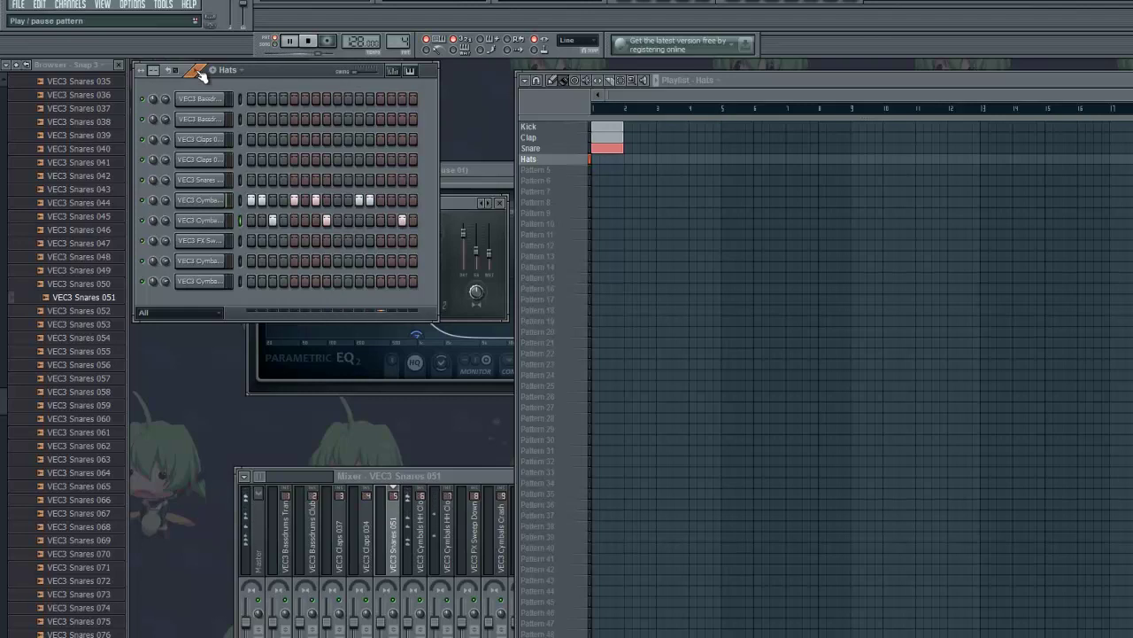
key("space")
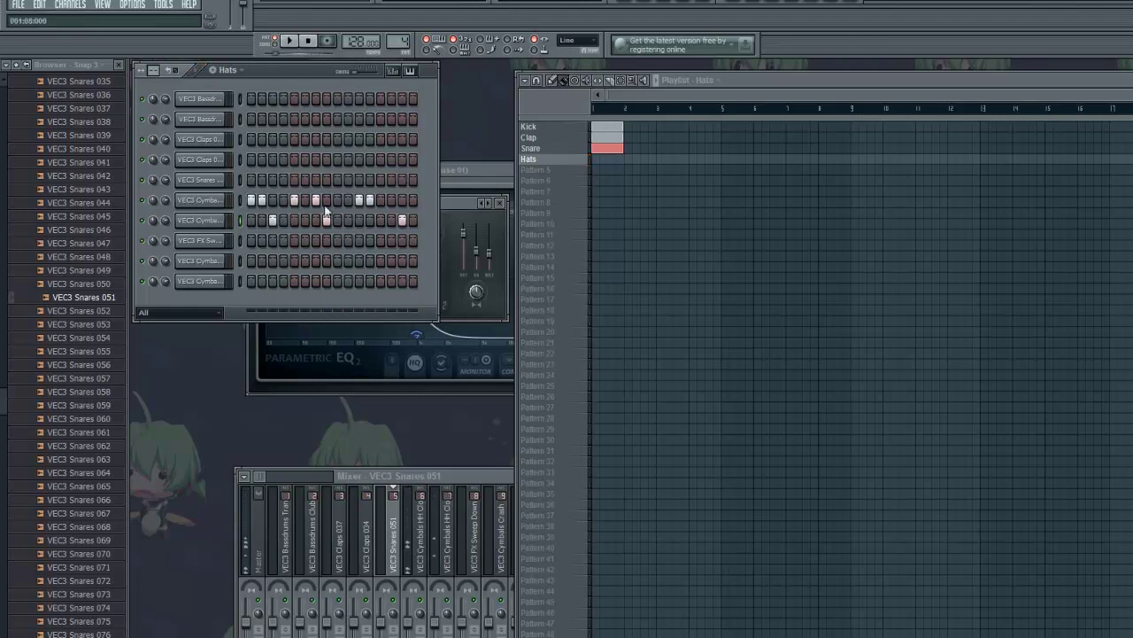
Place the Hats pattern in bar 1 of the playlist and play the song
left_click(607, 159)
left_click(660, 80)
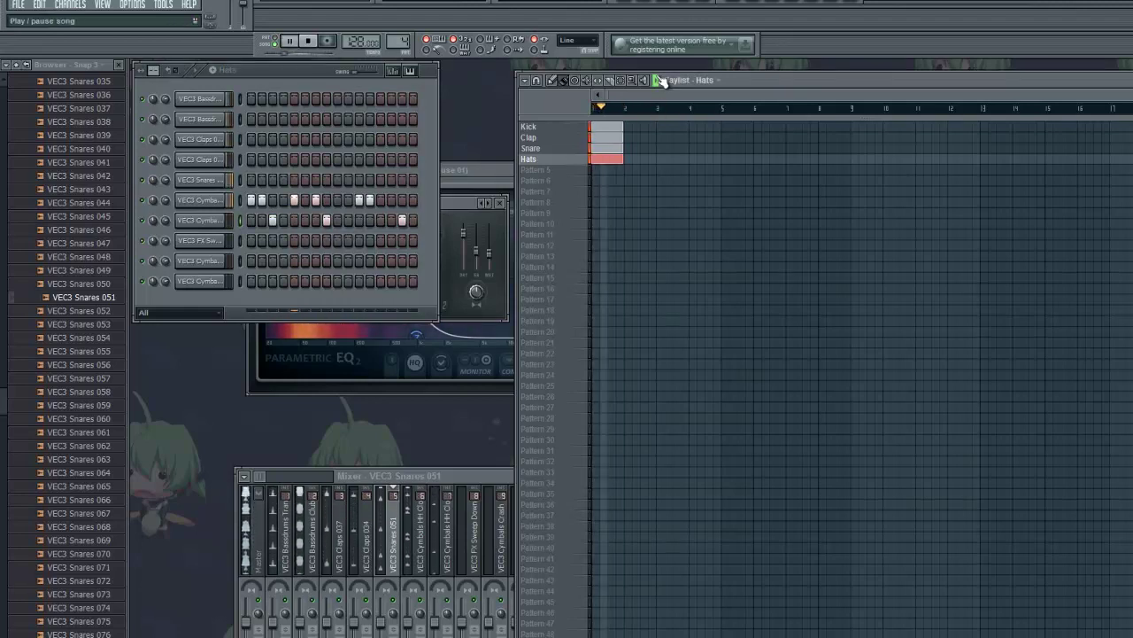
Stop the song and load Fruity Delay Bank in the first effect slot of the VEC3 Cymbals HH Closed 03 mixer track
left_click(660, 80)
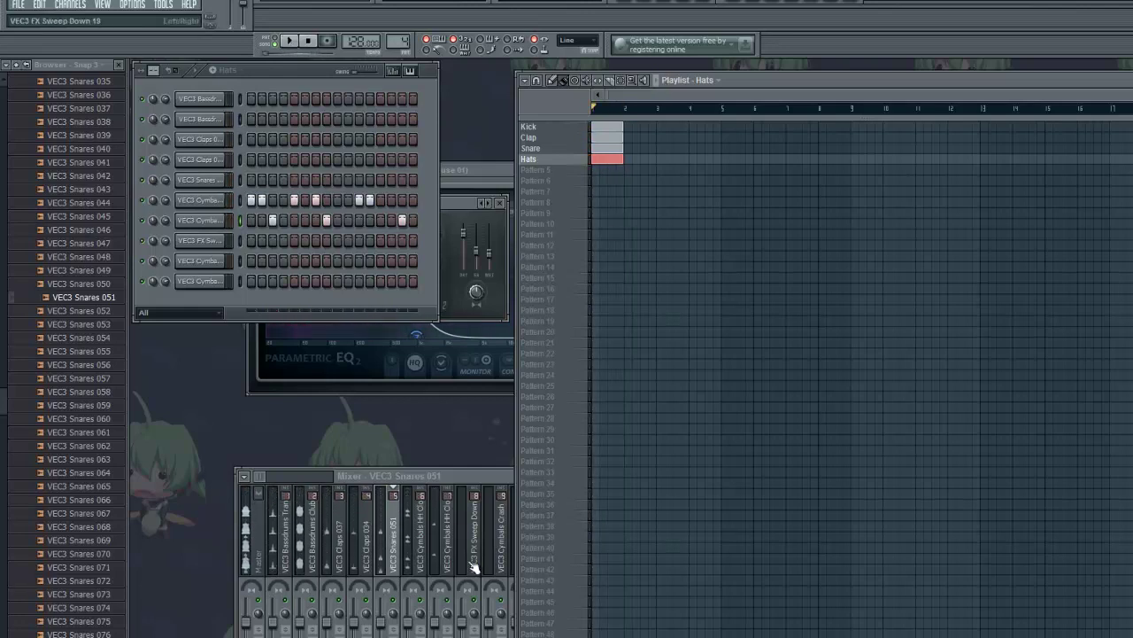
left_click(441, 477)
left_click(422, 536)
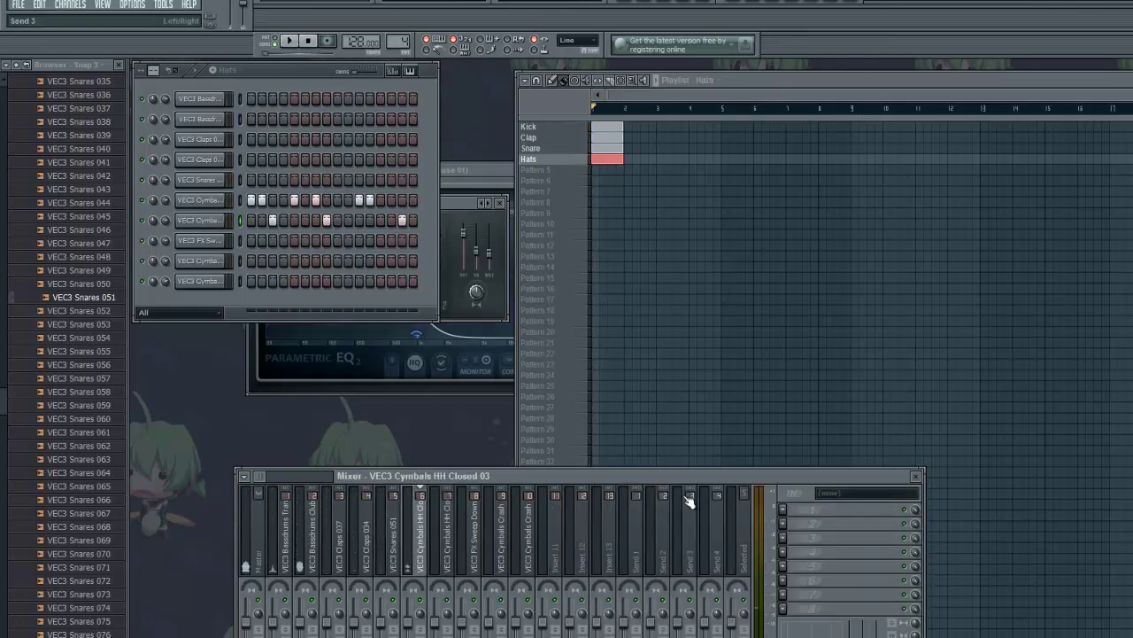
left_click(783, 509)
left_click(955, 258)
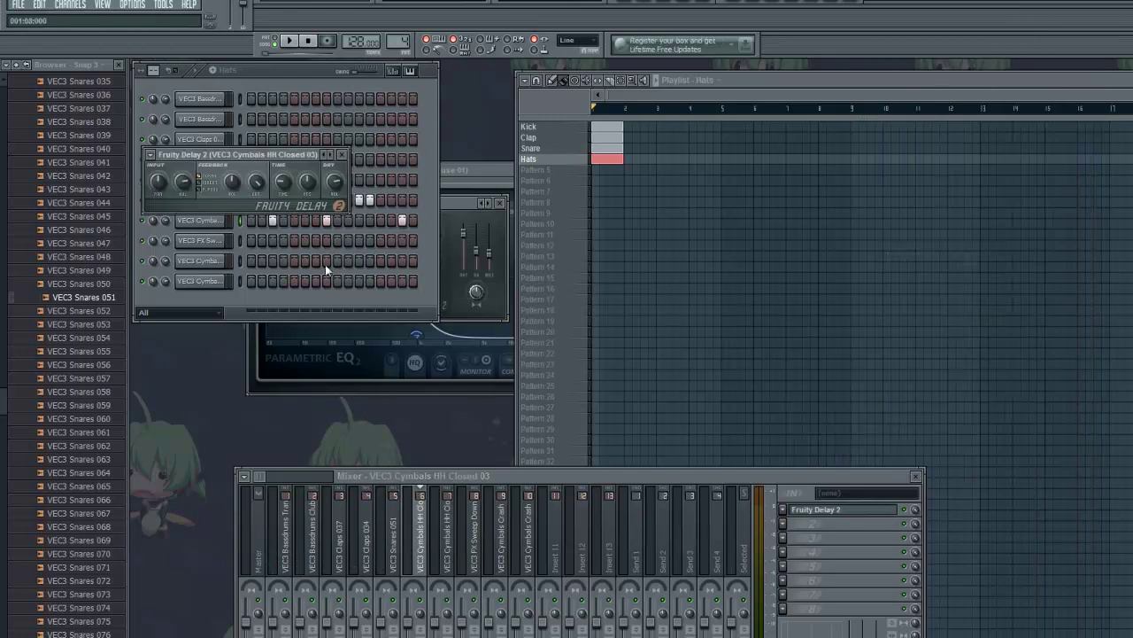
left_click(782, 509)
mouse_move(815, 397)
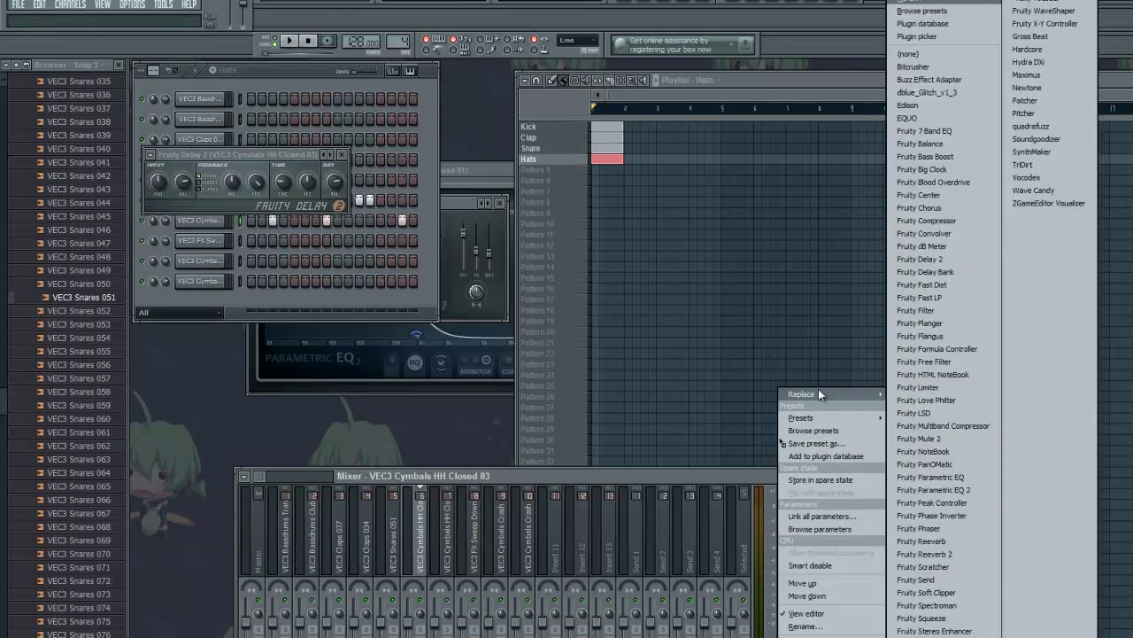
left_click(924, 272)
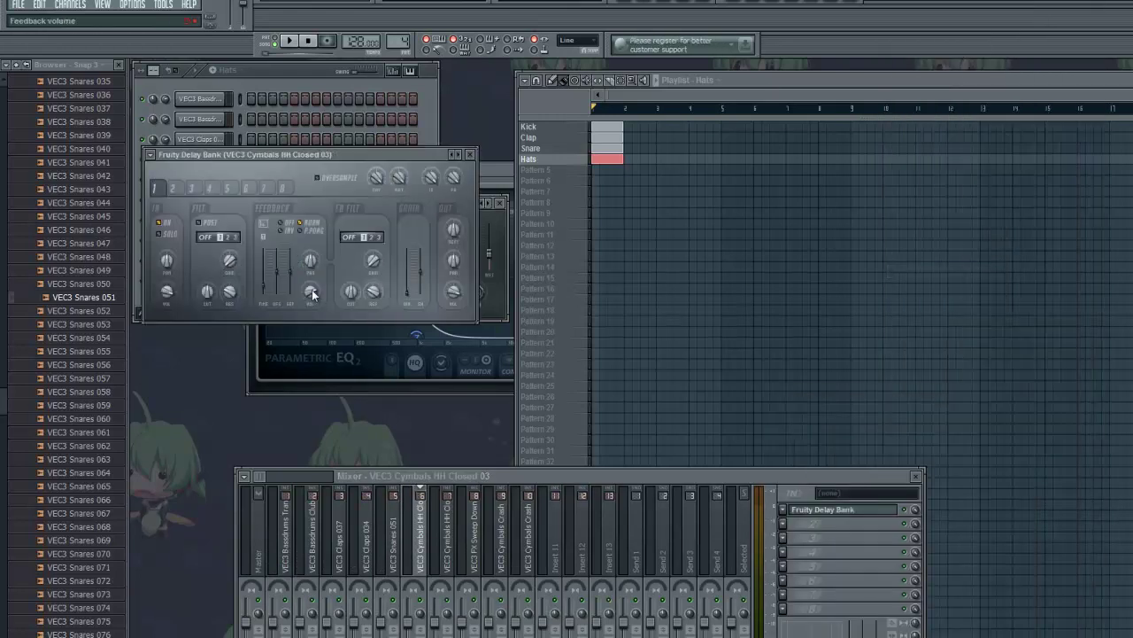
Load Fruity Delay Bank in the first effect slot of the VEC3 Cymbals HH Closed 05 track and close both delay windows
left_click(447, 544)
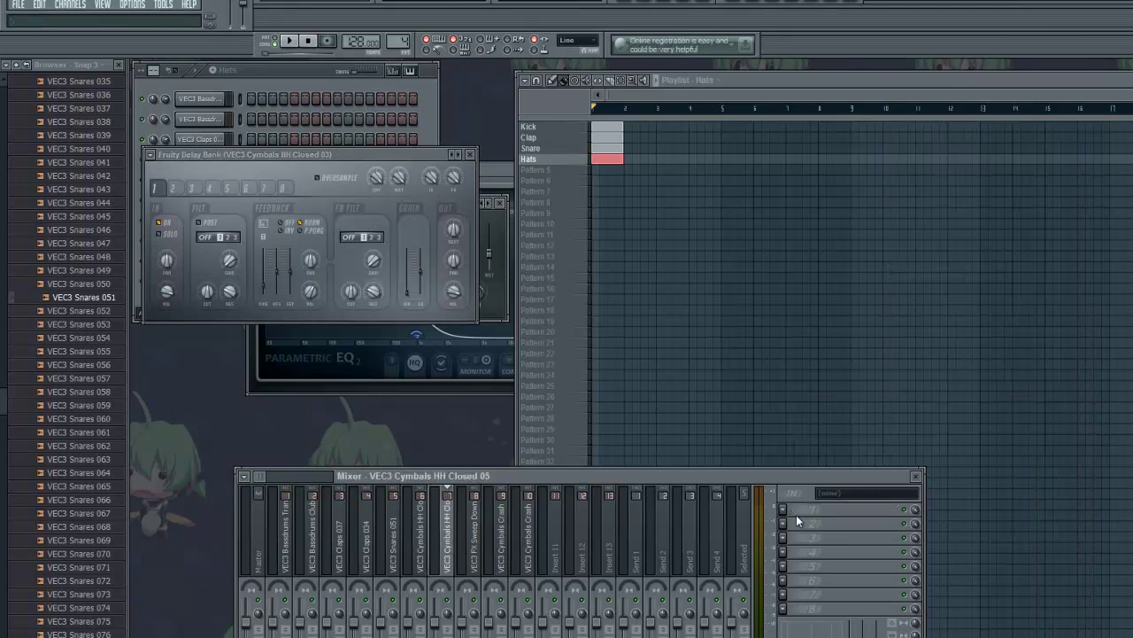
left_click(783, 509)
mouse_move(798, 412)
left_click(951, 271)
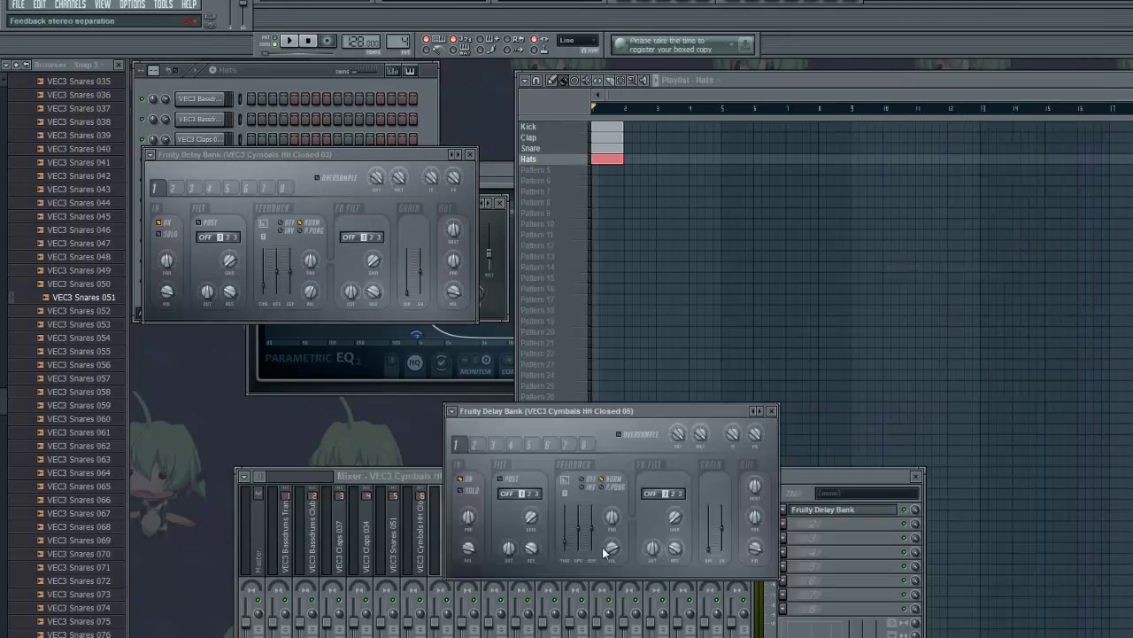
left_click(771, 410)
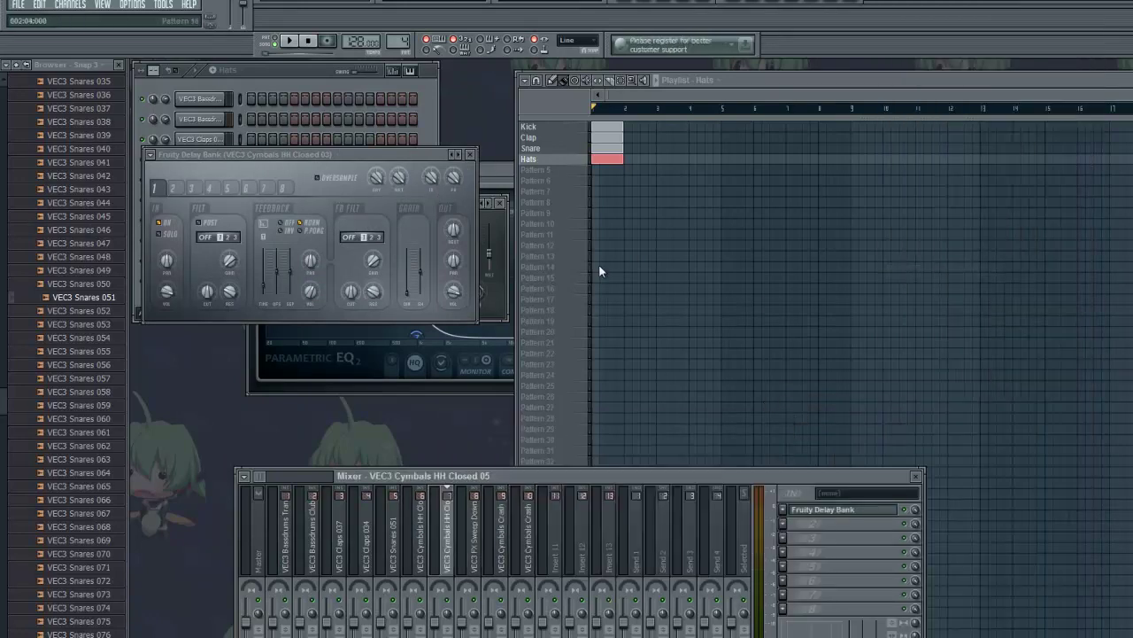
left_click(469, 154)
Play the Hats pattern and the song from the start, and clear the four clips from bar 1 of the playlist
key("space")
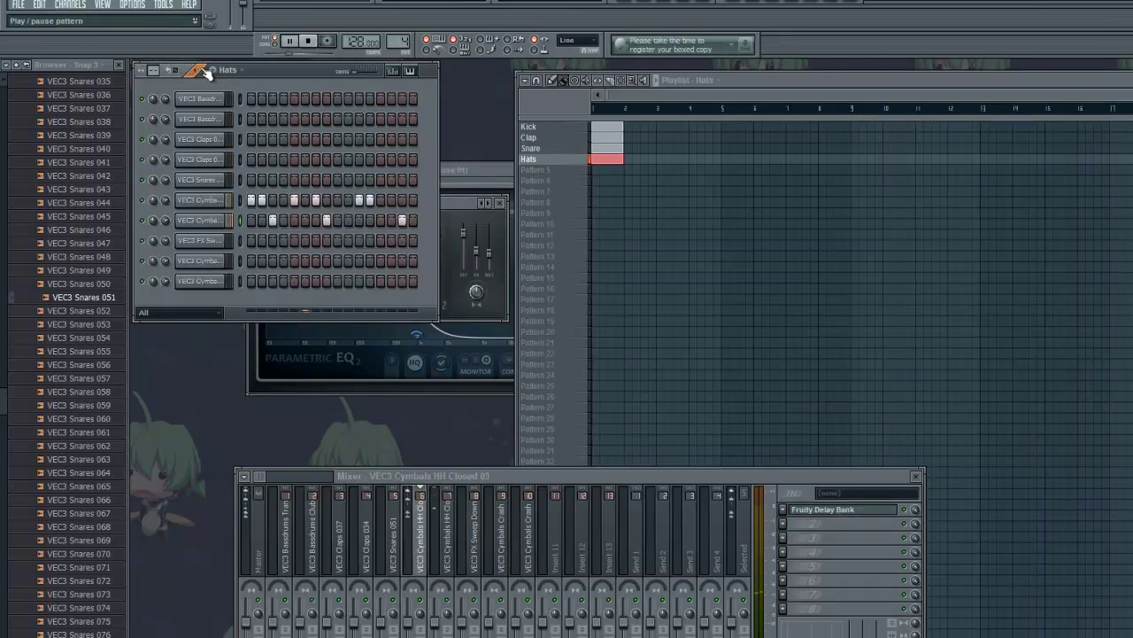
key("space")
left_click(609, 110)
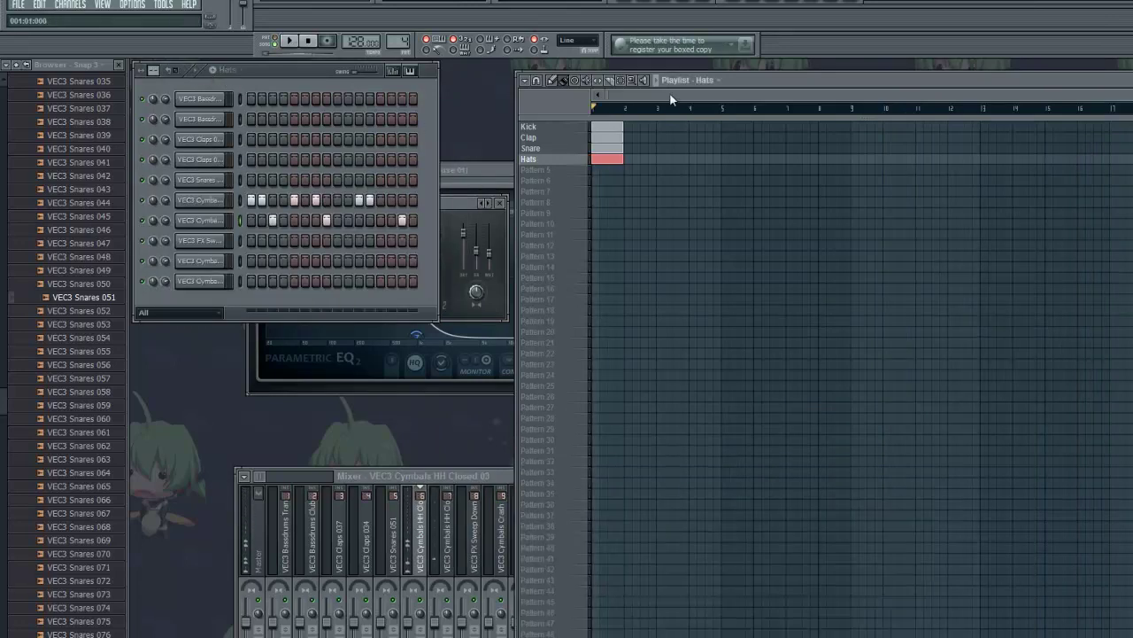
left_click(656, 79)
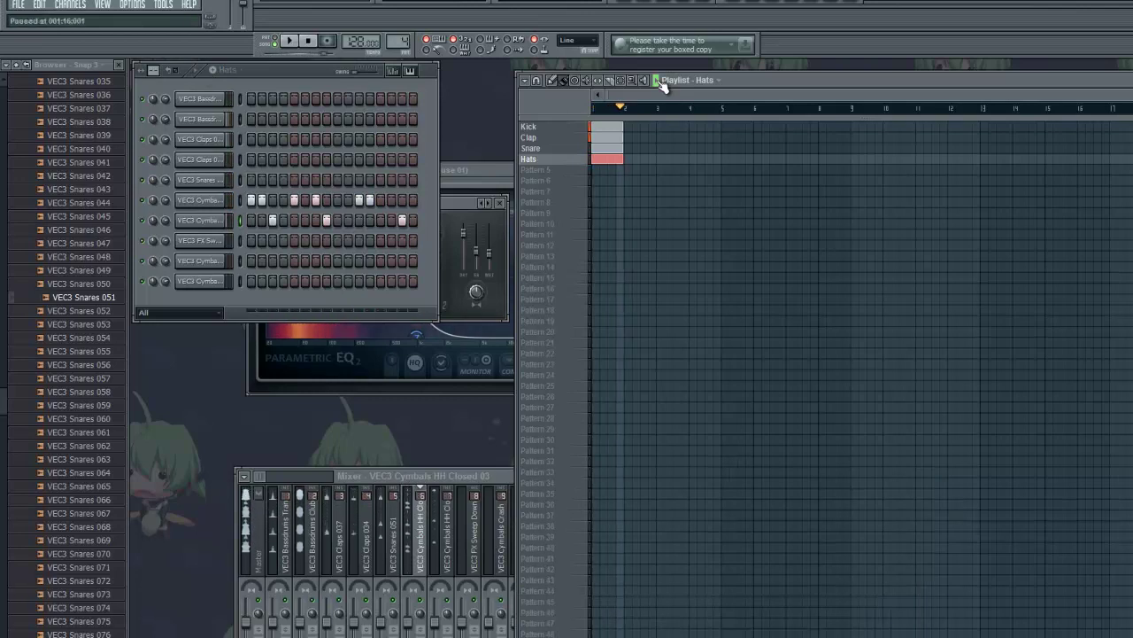
left_click(659, 82)
left_click_drag(614, 179, 622, 112)
Rename Pattern 6 as Downlifter and place the VEC3 FX sweep sample on its step 1
left_click(566, 181)
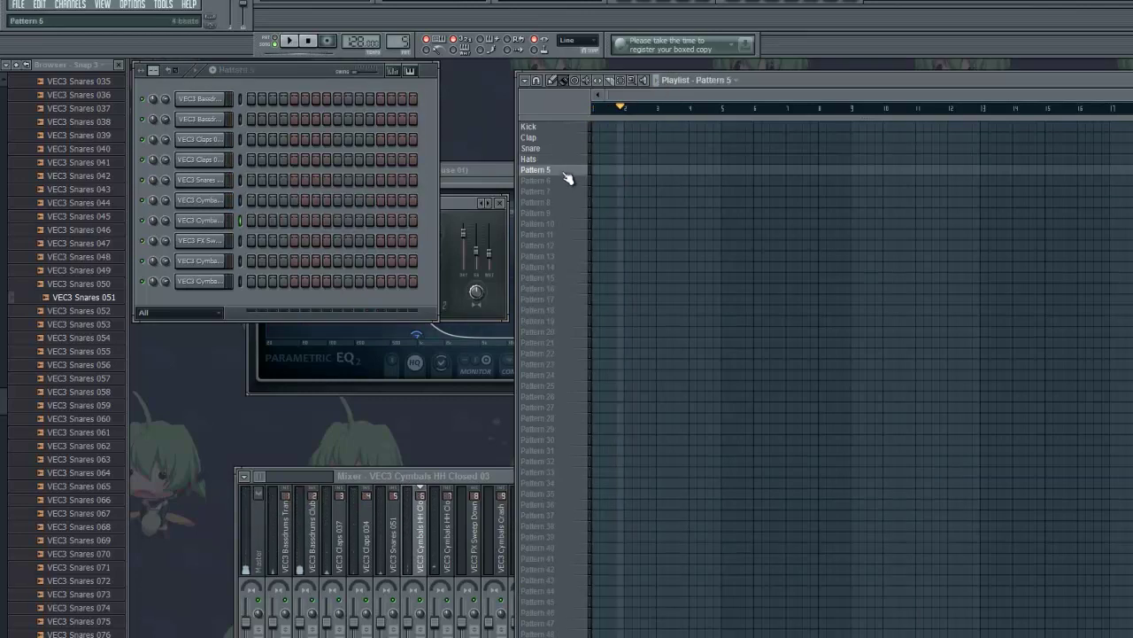
right_click(571, 180)
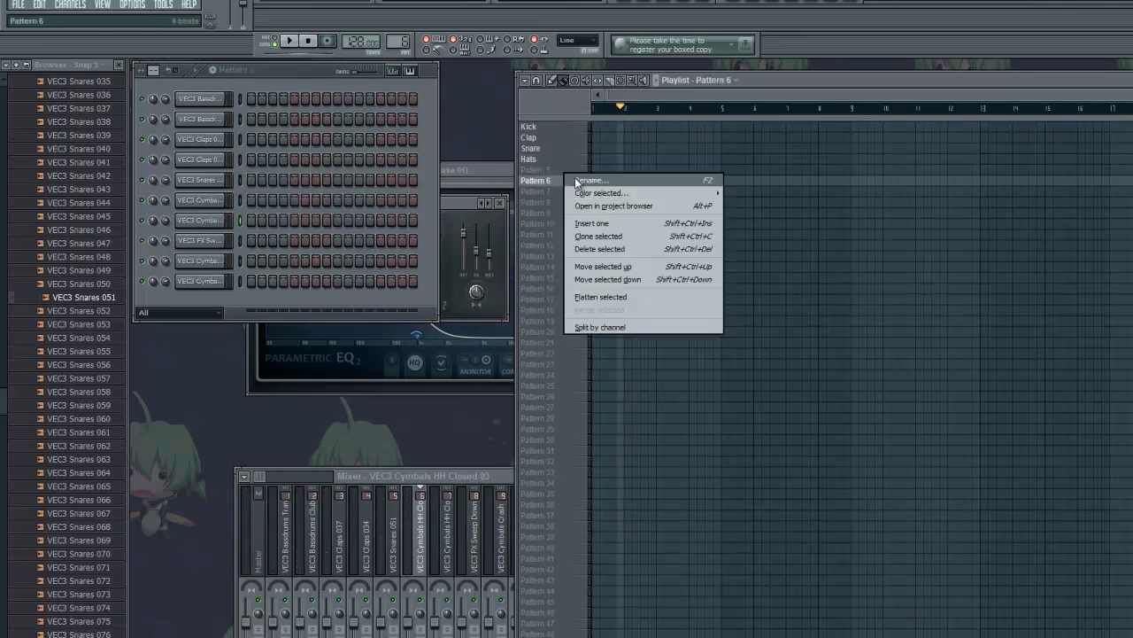
left_click(537, 182)
right_click(564, 178)
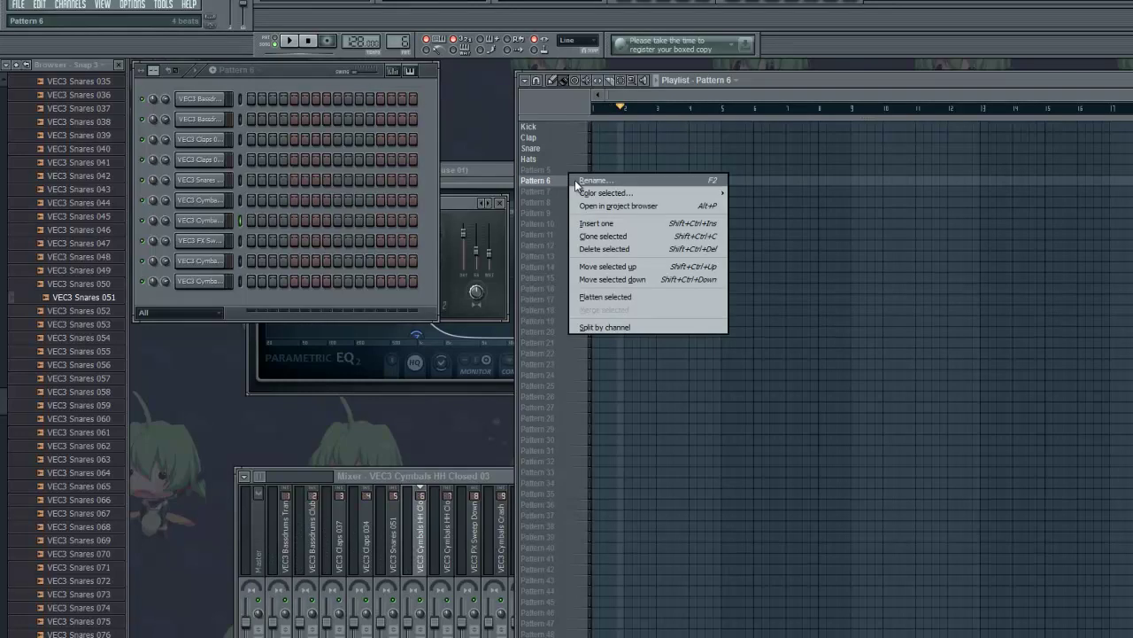
left_click(571, 182)
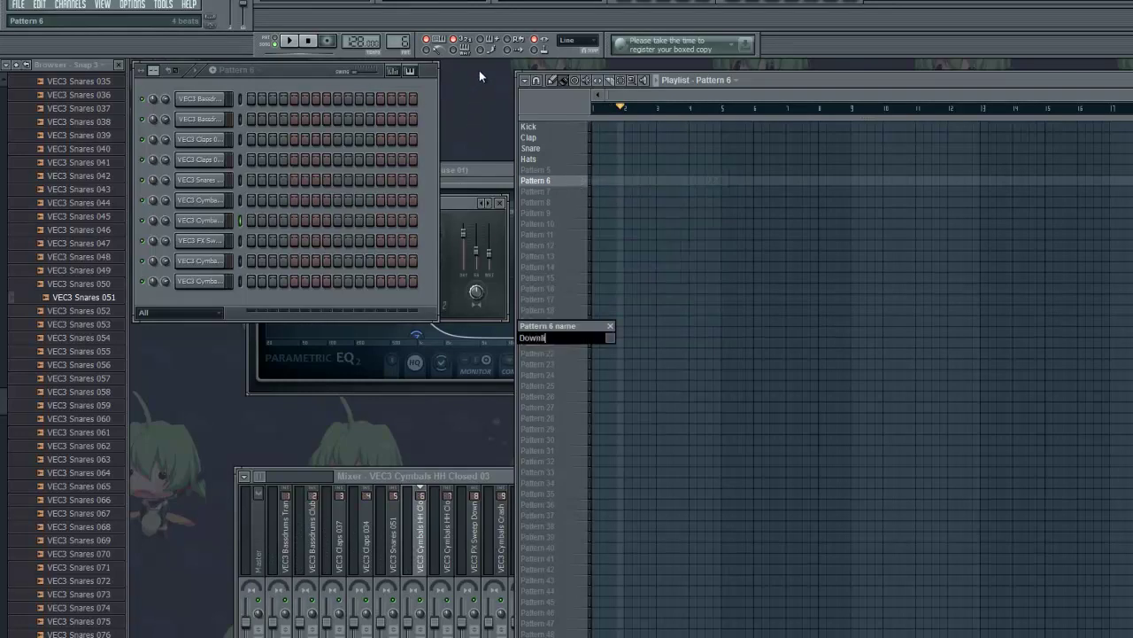
type("Downlifter")
key("Return")
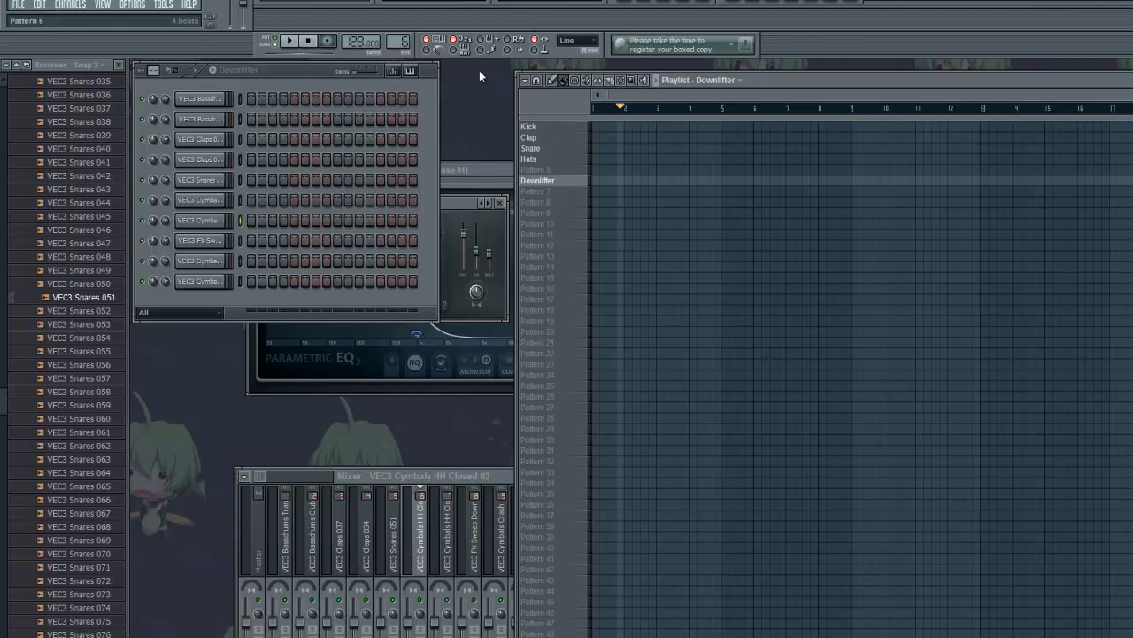
left_click(251, 240)
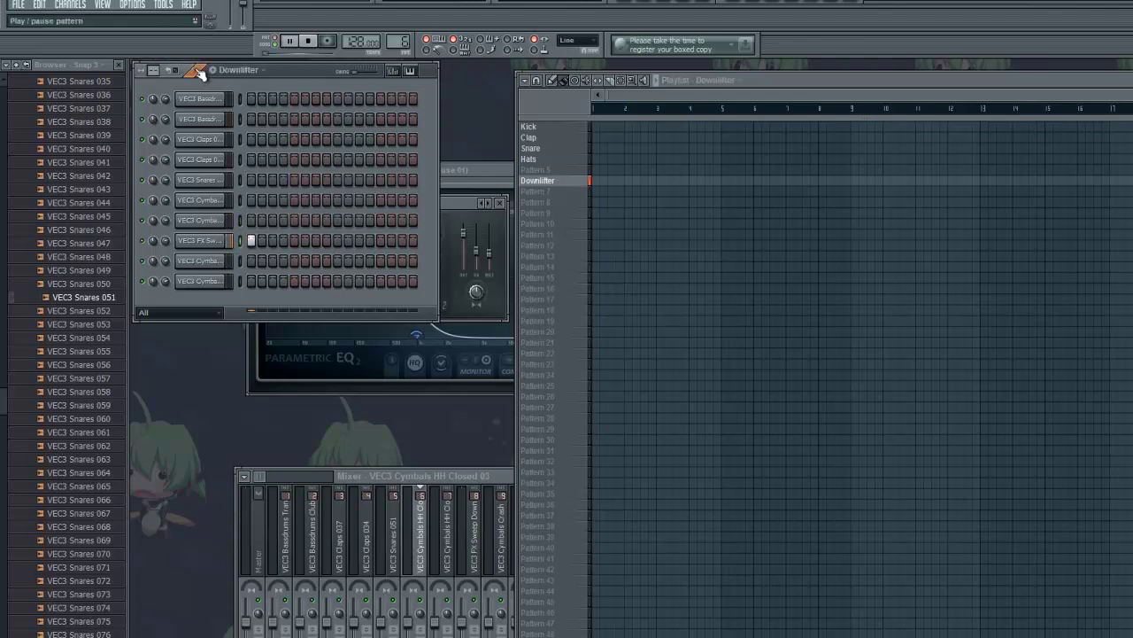
left_click_drag(757, 119, 748, 228)
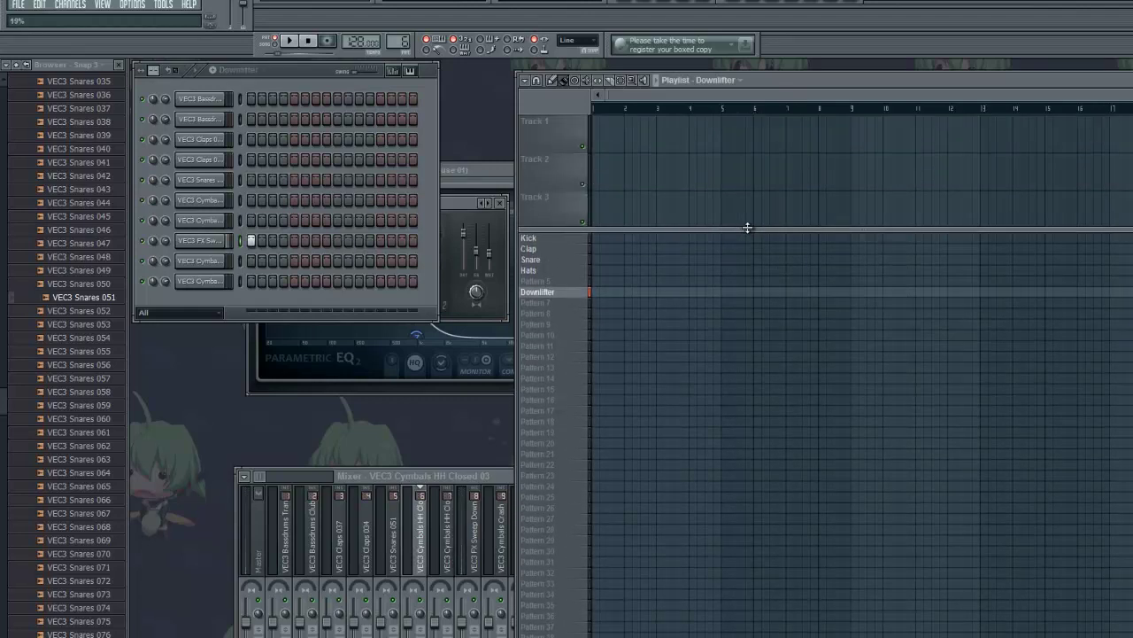
left_click(600, 136)
right_click(601, 140)
left_click(626, 79)
left_click(556, 79)
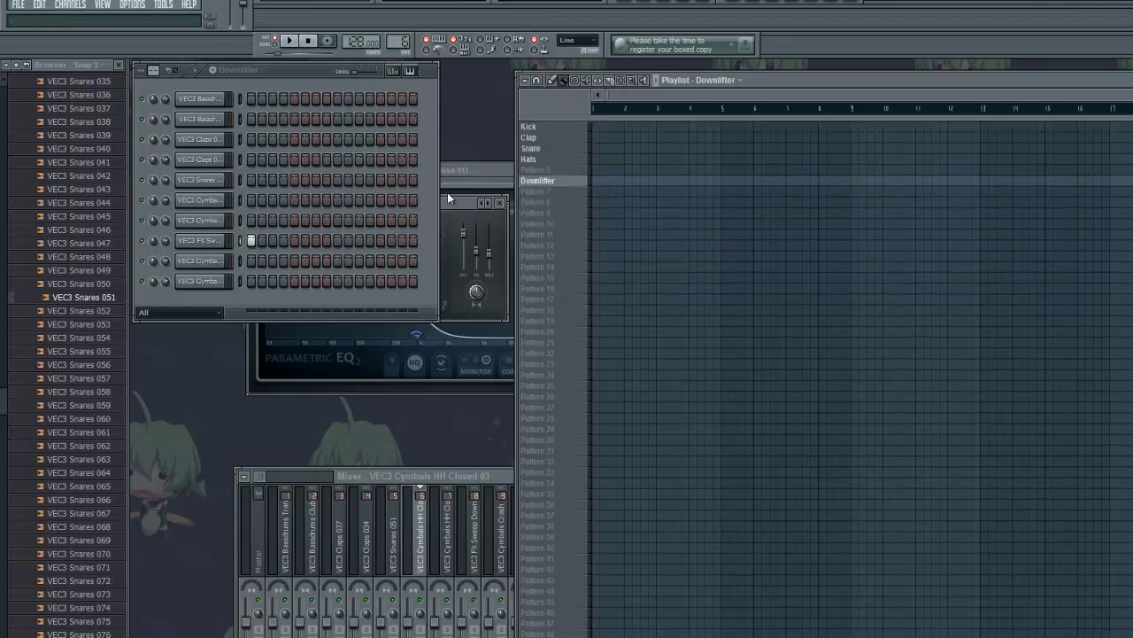
Rename Pattern 7 as Crash, place the first crash cymbal on its step 1 and play the pattern
left_click(567, 193)
right_click(562, 190)
left_click(575, 193)
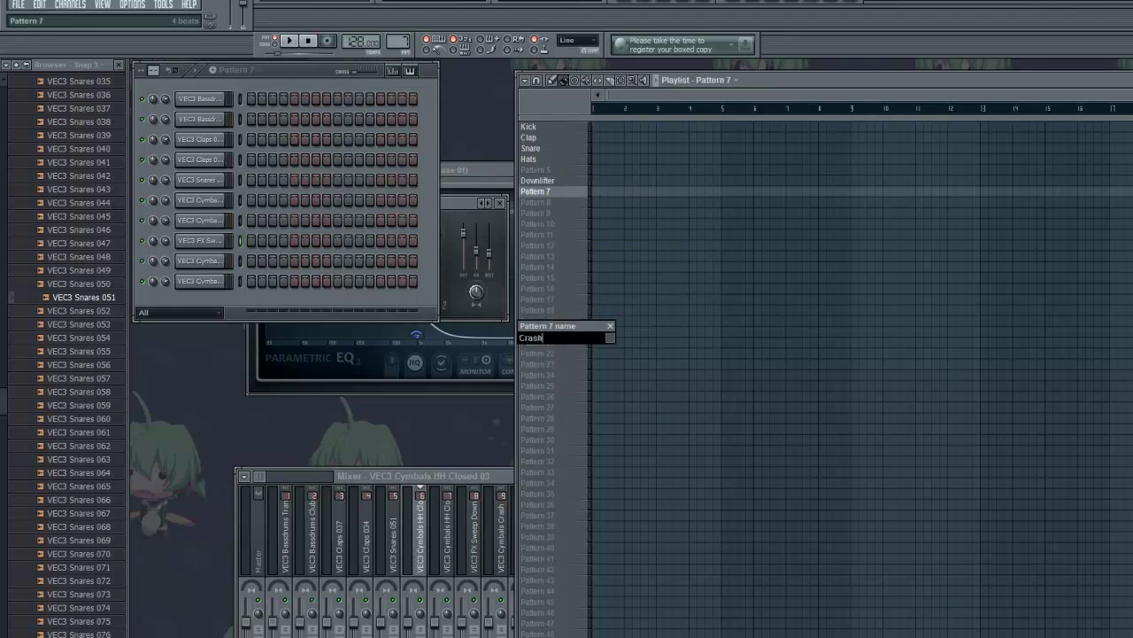
key("Return")
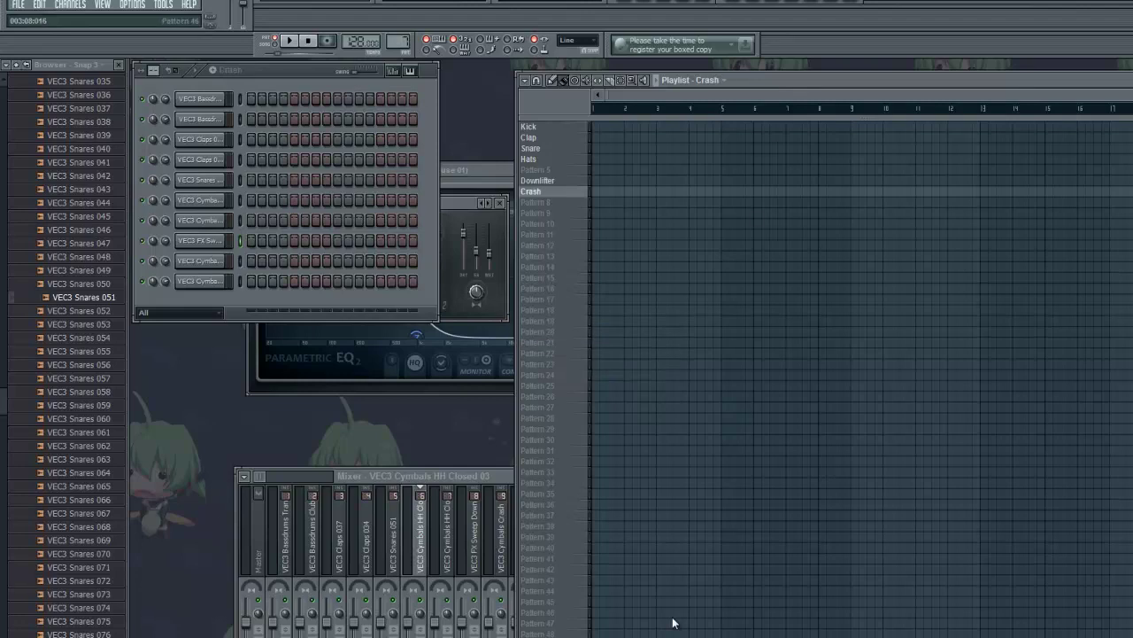
left_click(251, 260)
key("space")
key("space")
Rename Pattern 8 as Reverse Crash, place the last cymbal channel on its step 1 and play the pattern
right_click(553, 203)
left_click(568, 207)
type("Reverse Crash")
key("Return")
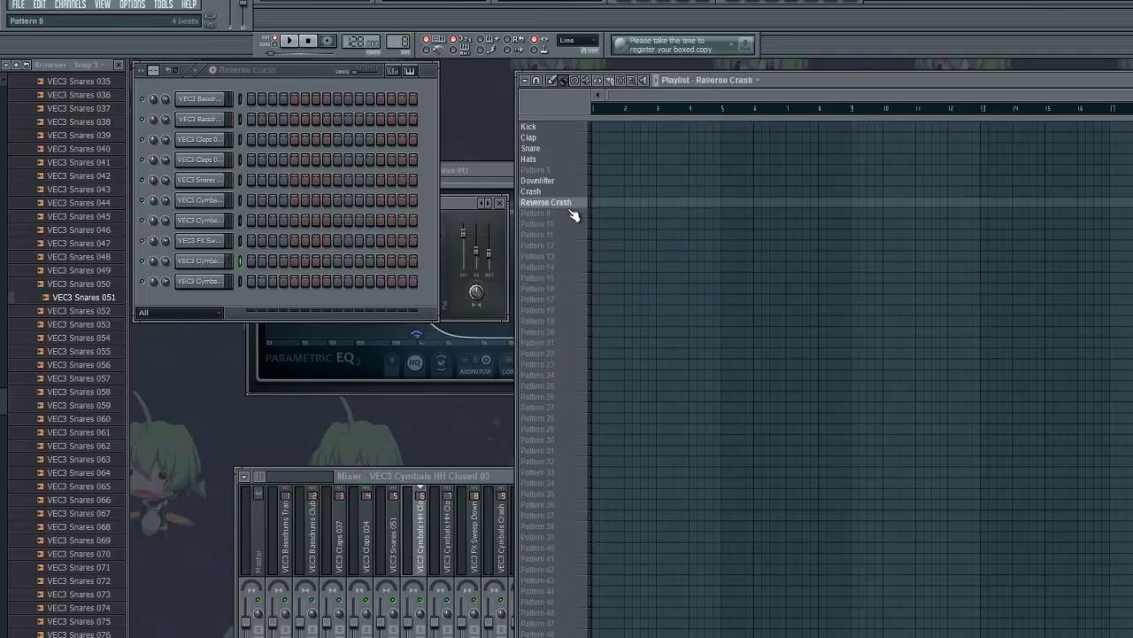
left_click(251, 281)
key("space")
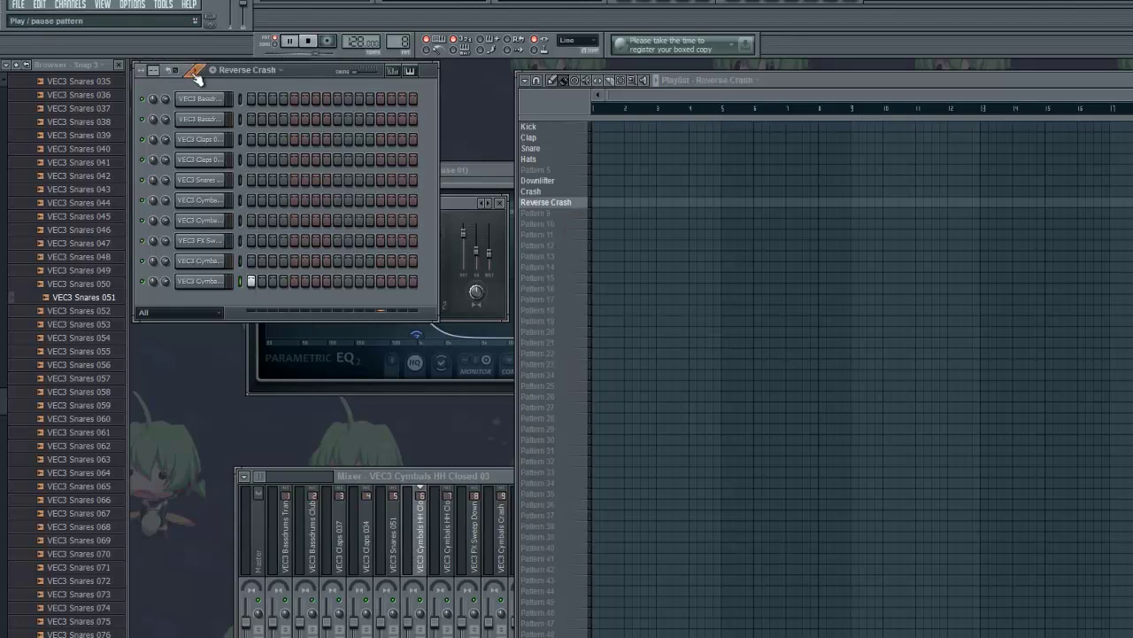
key("space")
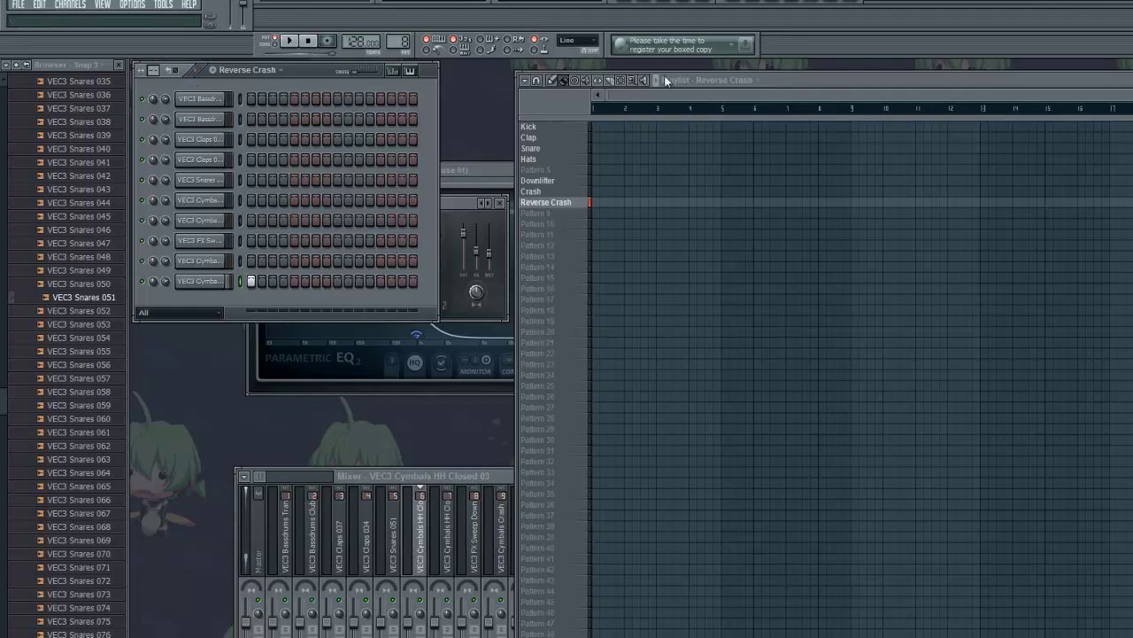
Place the Kick, Clap, Snare and Hats patterns in bars 1 and 2 of the playlist
left_click(564, 81)
left_click(600, 126)
left_click(630, 126)
left_click(602, 136)
left_click(633, 137)
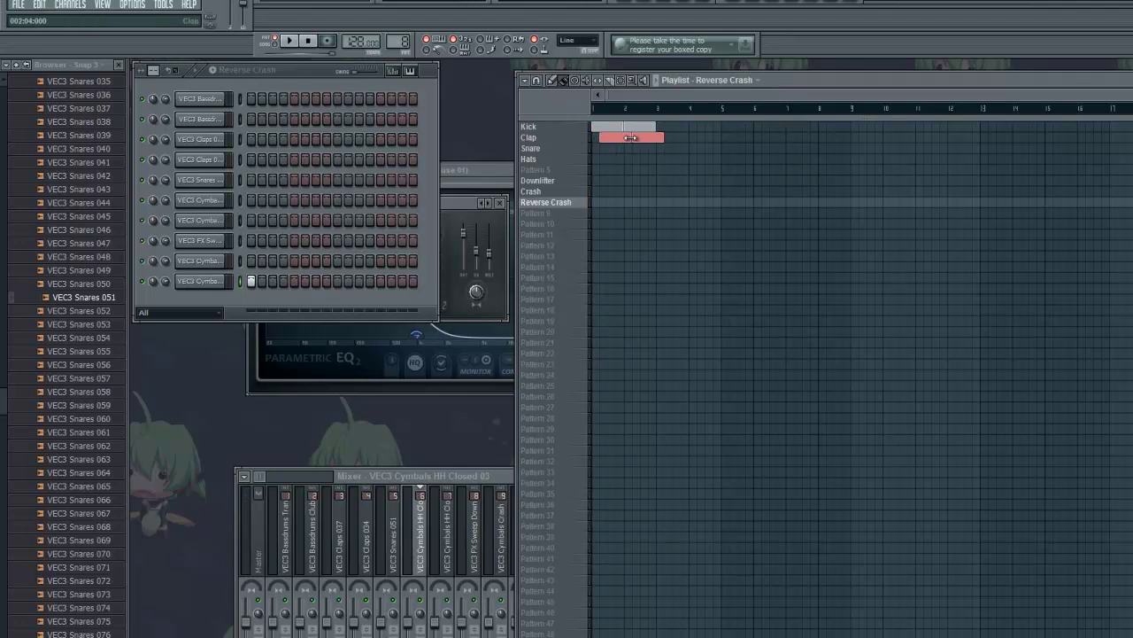
left_click(599, 148)
left_click(632, 148)
left_click(600, 158)
left_click(634, 159)
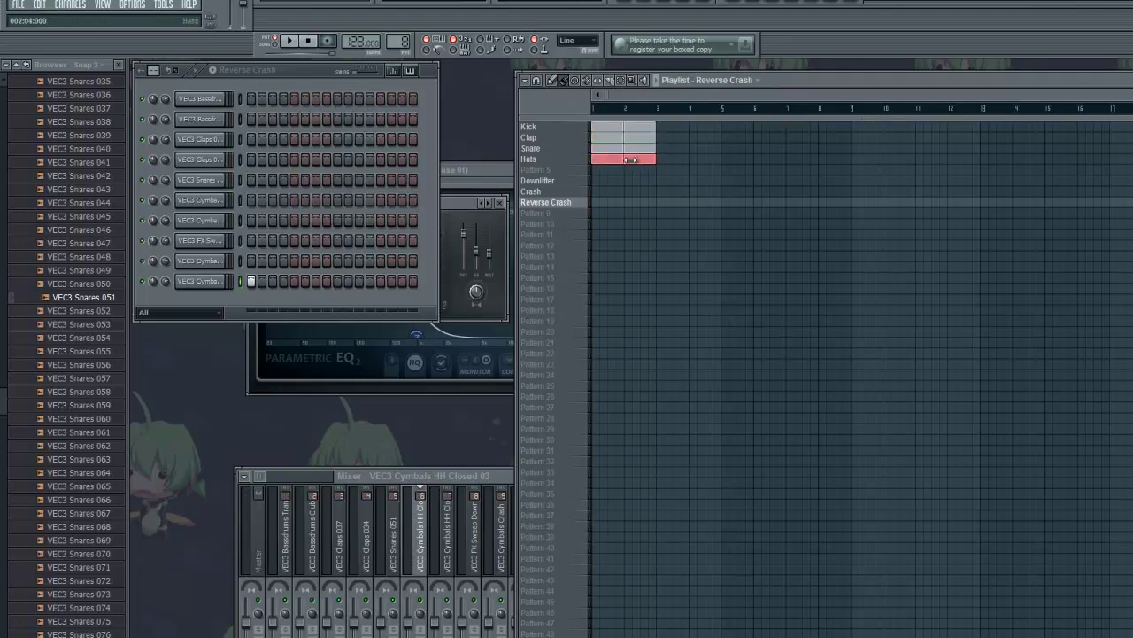
Extend the Kick, Clap, Snare and Hats patterns through bar 4, and add Downlifter and Crash in bar 1 and Reverse Crash in bar 4
left_click(600, 180)
left_click_drag(659, 127, 832, 128)
left_click_drag(660, 137, 823, 144)
left_click(661, 148)
mouse_move(657, 160)
left_mouse_down()
mouse_move(832, 162)
mouse_move(757, 143)
mouse_move(825, 150)
left_mouse_up()
left_click(700, 202)
left_click(607, 191)
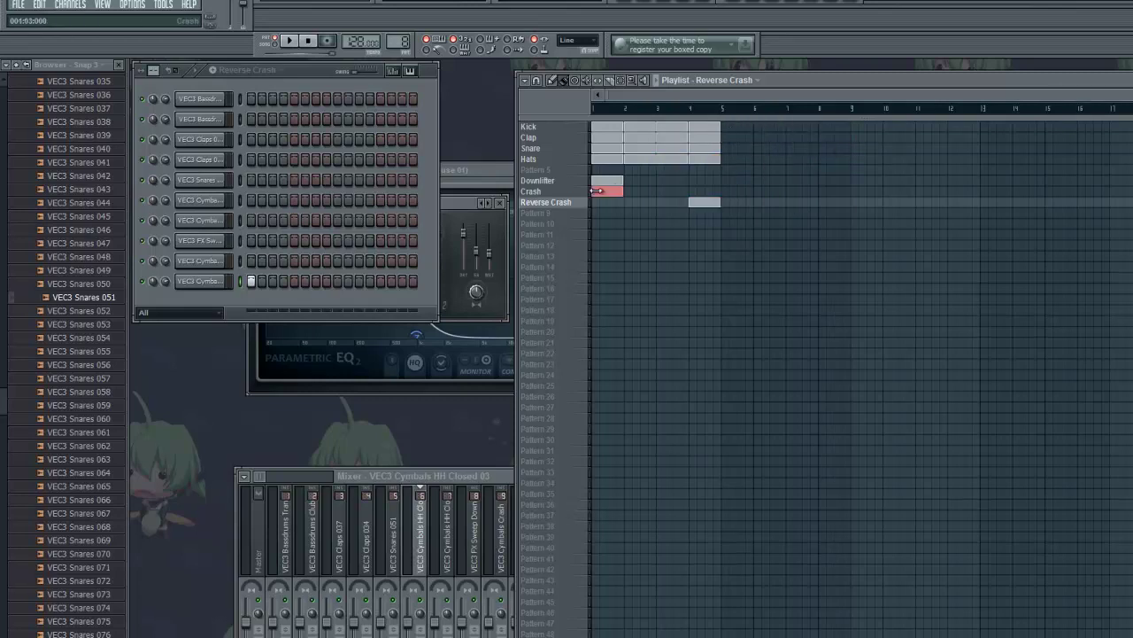
Play the four-bar arrangement, clear all its clips from the playlist and return the song position to the start
left_click(656, 80)
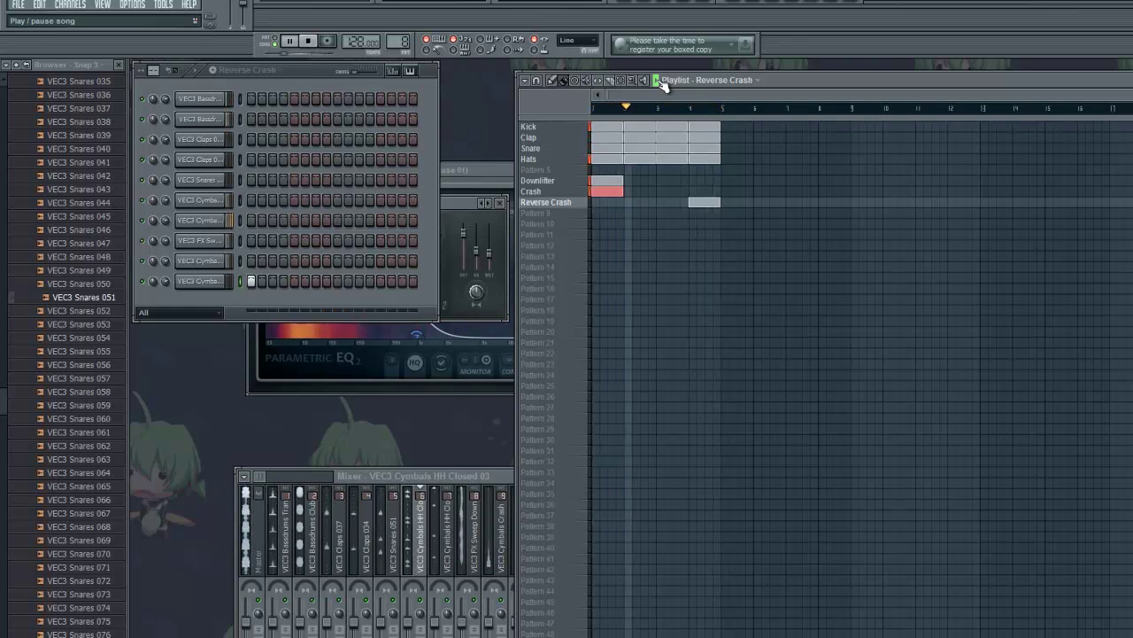
left_click(657, 79)
mouse_move(740, 212)
left_mouse_down()
mouse_move(472, 138)
mouse_move(515, 108)
mouse_move(709, 122)
mouse_move(659, 146)
left_mouse_up()
left_click_drag(655, 107, 493, 135)
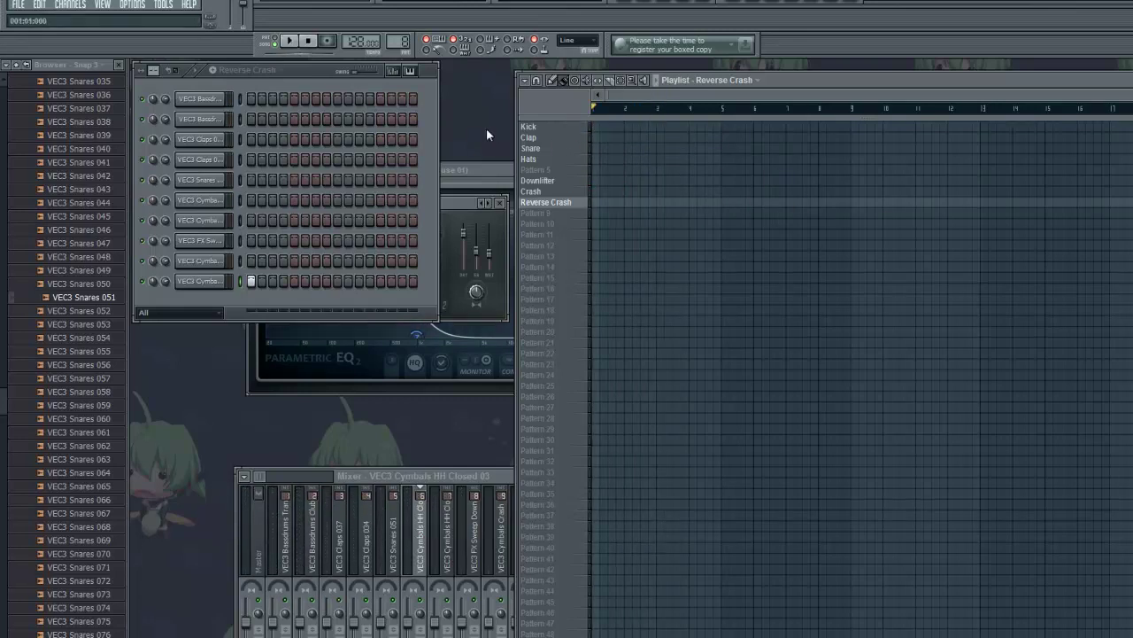
left_click(548, 246)
left_click(555, 278)
left_click(553, 320)
left_click(547, 430)
Clone the Kick pattern in the playlist and keep Kick #2 as the copy's name
left_click(558, 129)
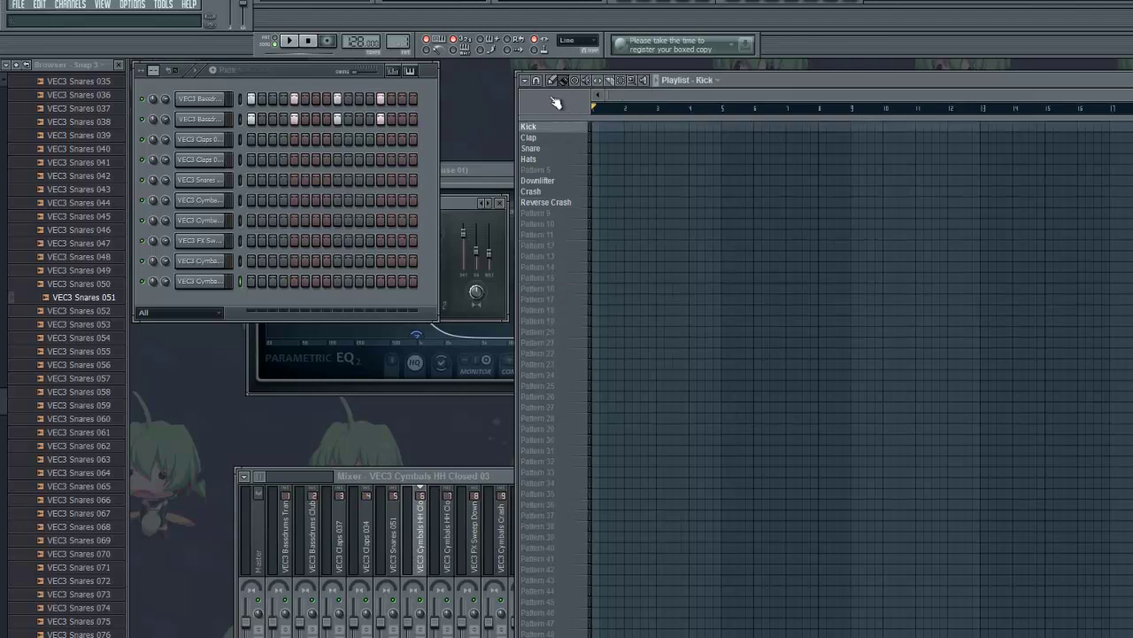
right_click(566, 129)
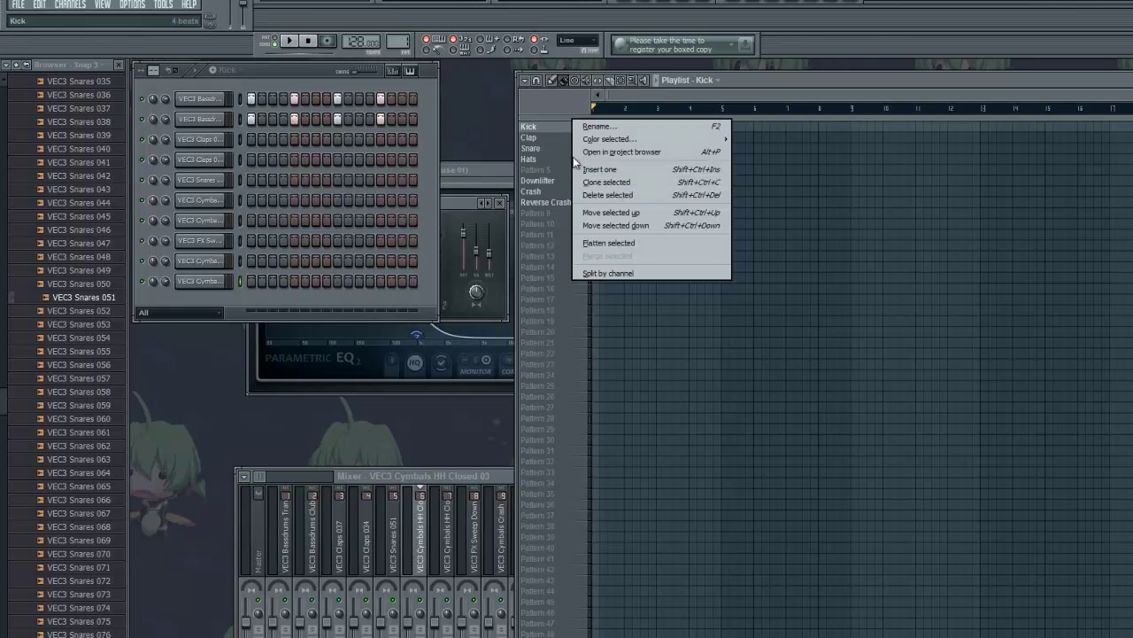
right_click(550, 126)
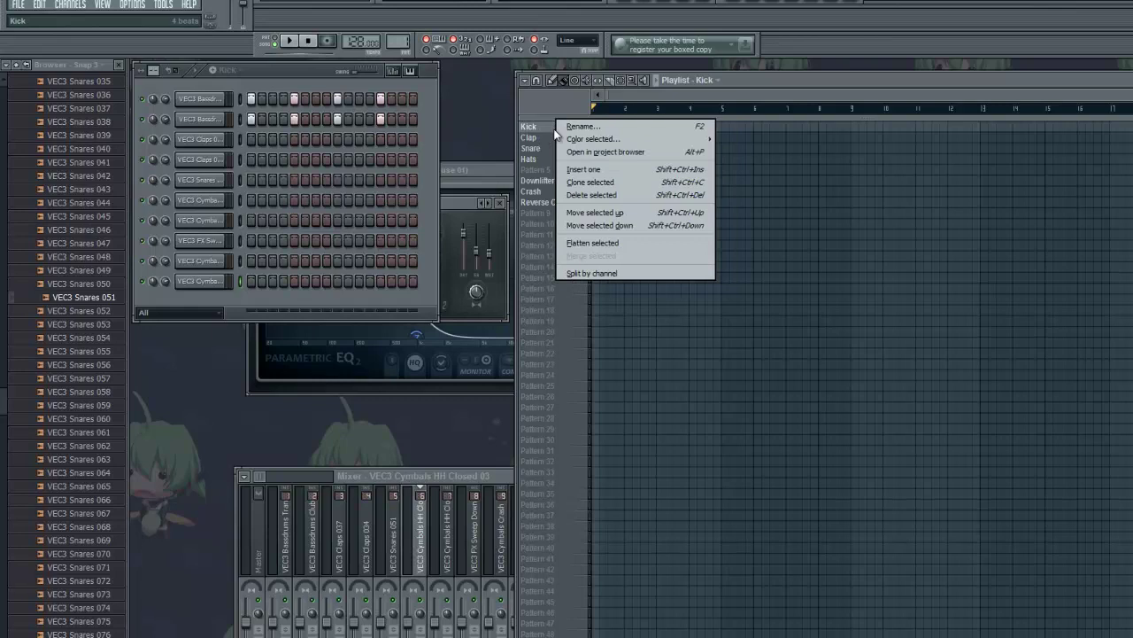
left_click(618, 181)
key("Return")
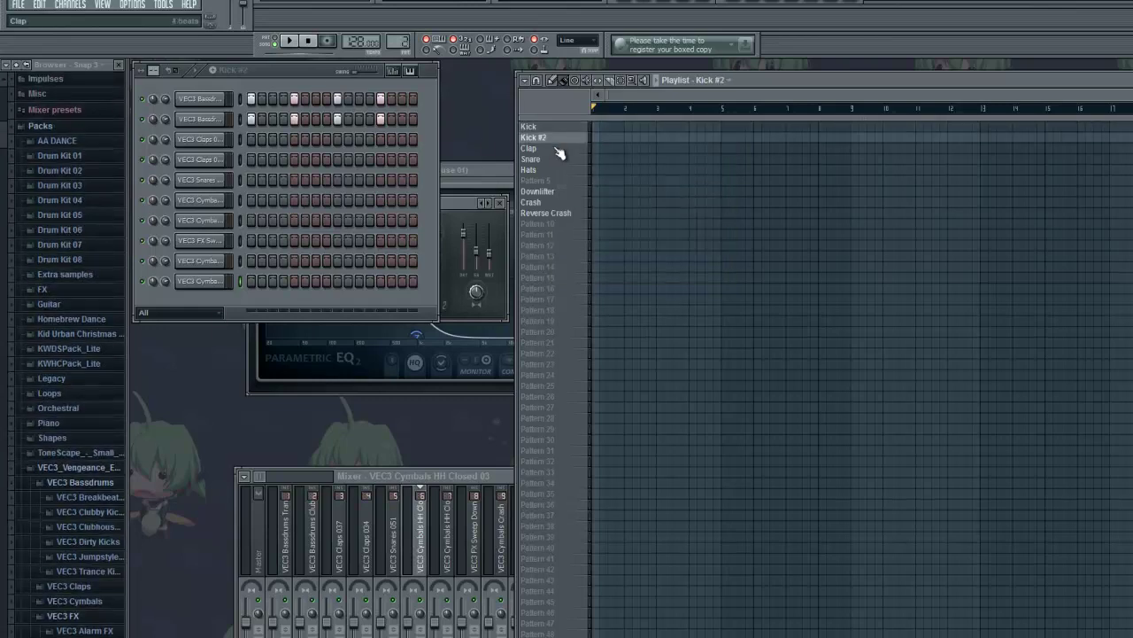
Remove the hits on steps 9 and 13 from both bass drum channels in the Kick #2 pattern
left_click(560, 139)
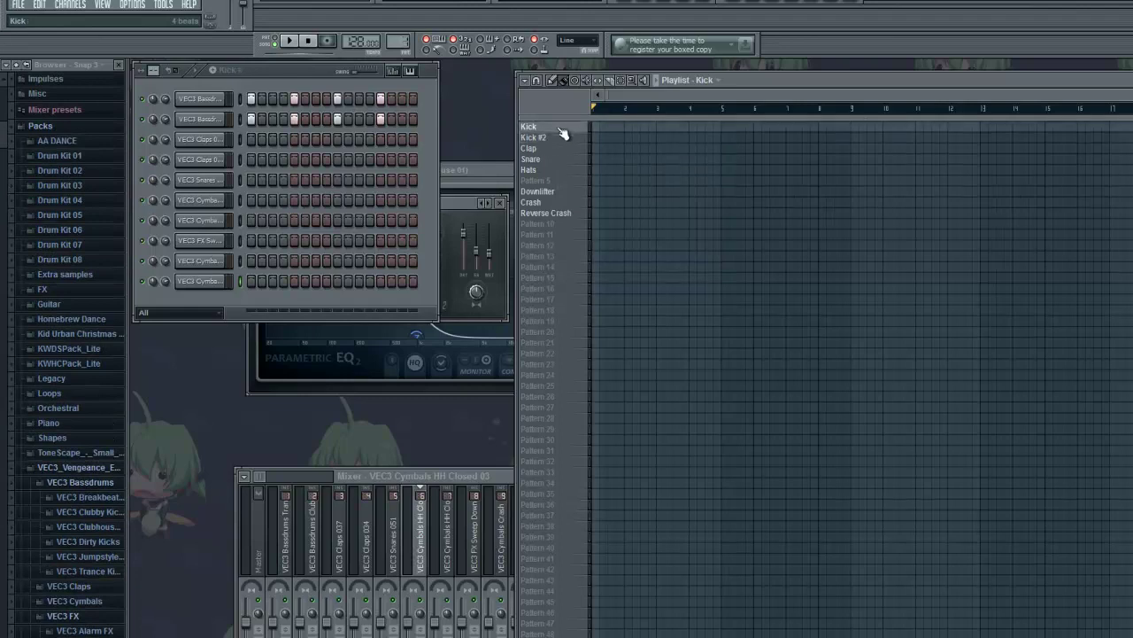
right_click(381, 100)
right_click(381, 118)
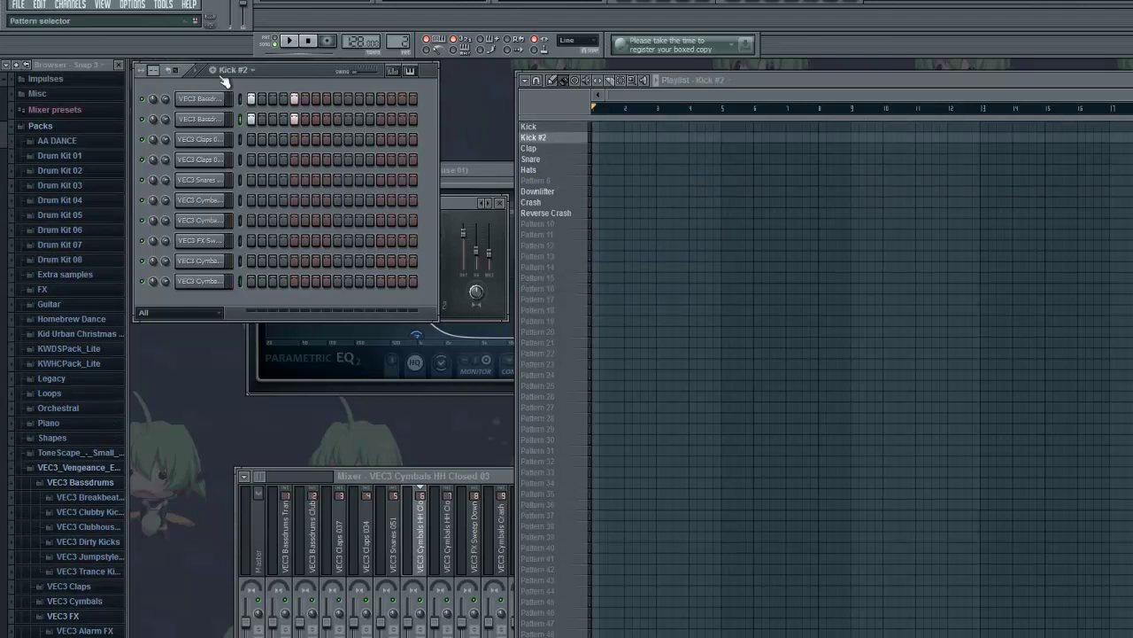
Restore the step 9 hit on both bass drum channels of the Kick #2 pattern and play the pattern
key("space")
left_click(337, 98)
left_click(337, 119)
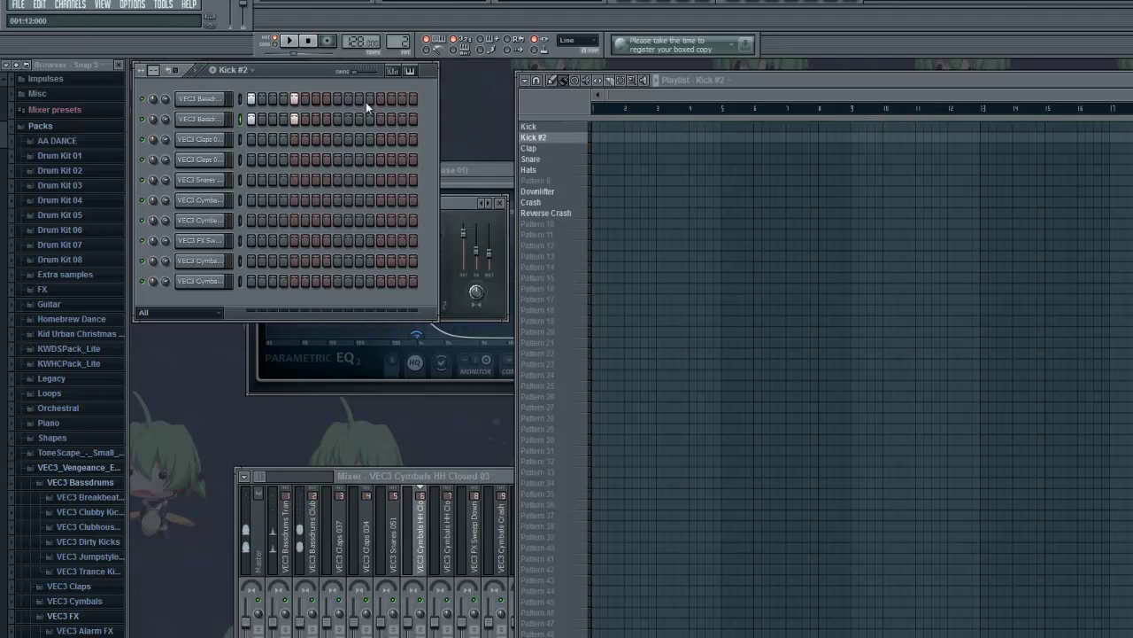
key("space")
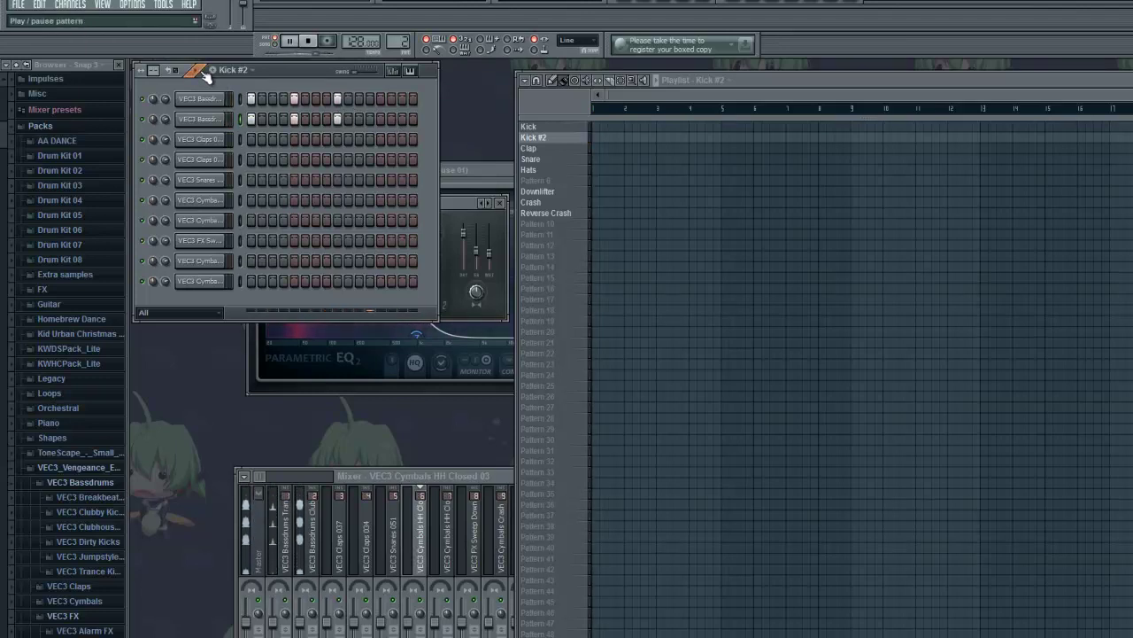
key("space")
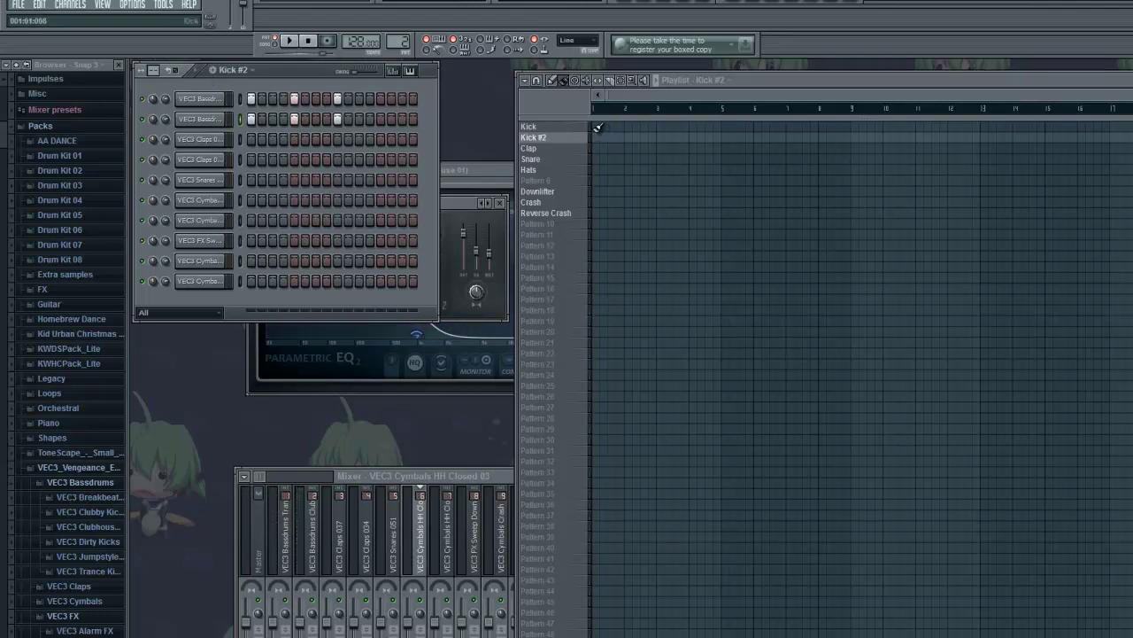
Clone the Clap pattern in the playlist
left_click(561, 83)
right_click(556, 149)
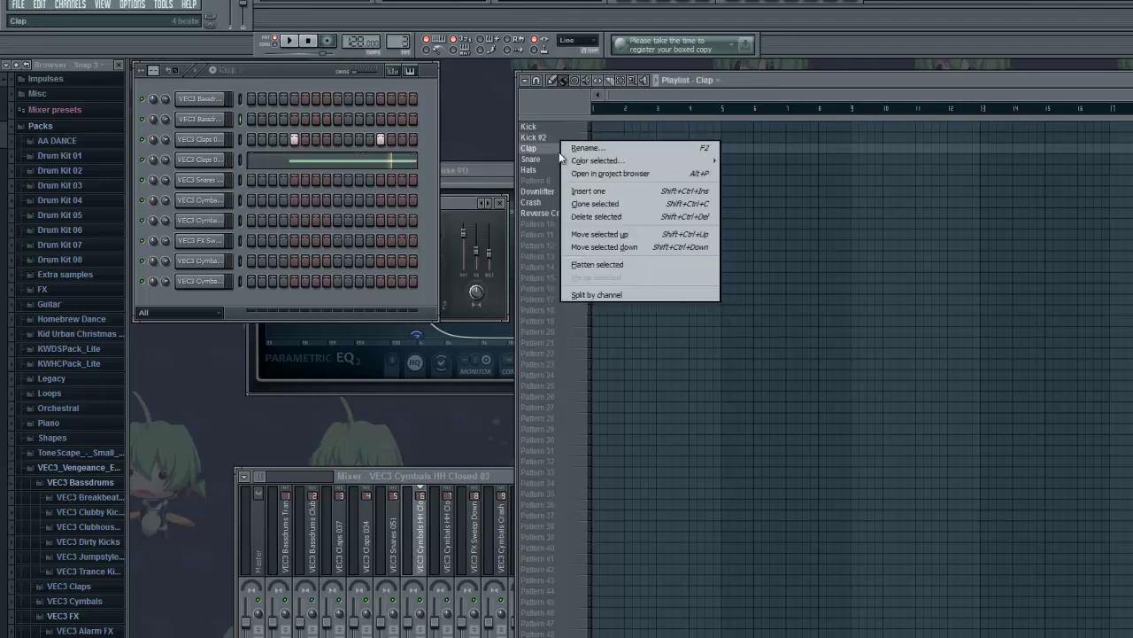
left_click(607, 205)
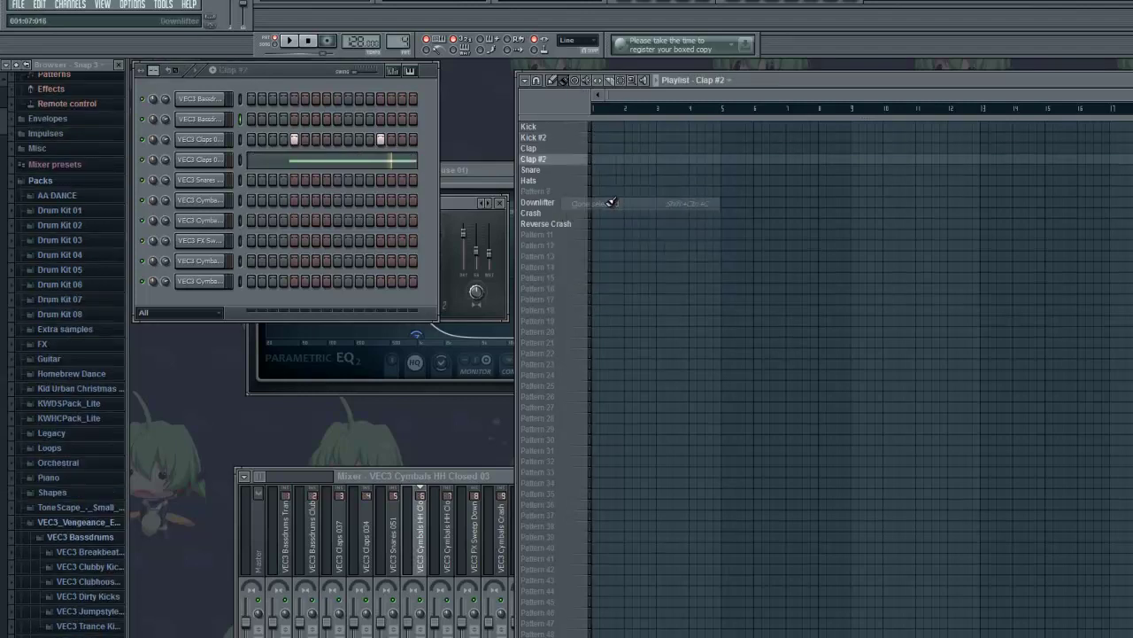
Delete both notes from the VEC3 Claps 034 piano roll in the Clap #2 pattern
left_click(396, 164)
right_click(390, 322)
right_click(332, 323)
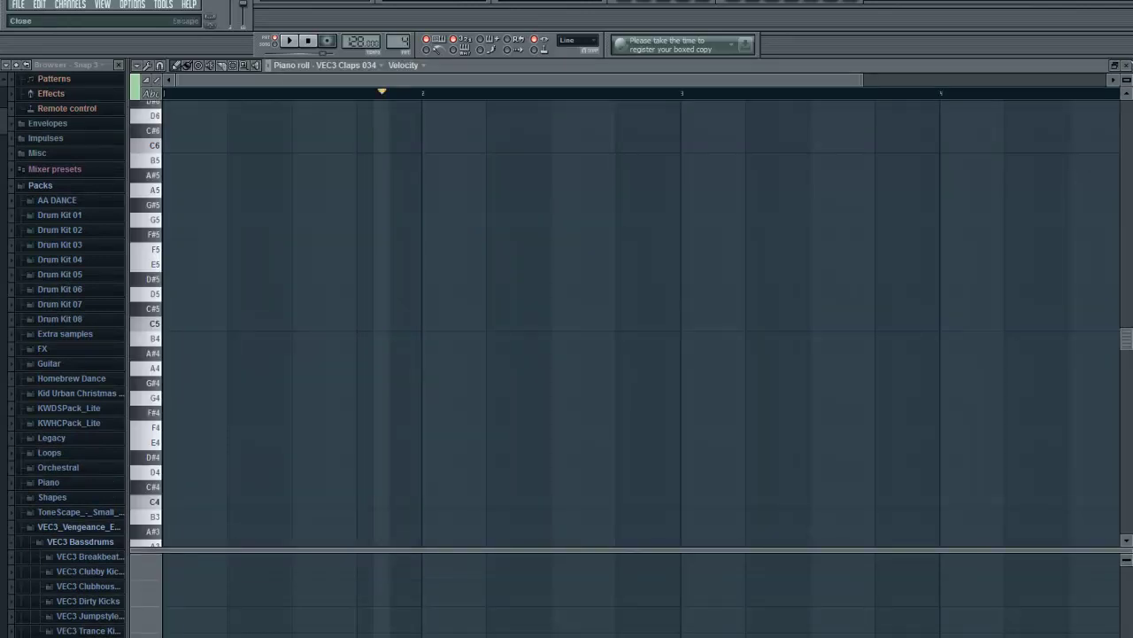
left_click(1127, 65)
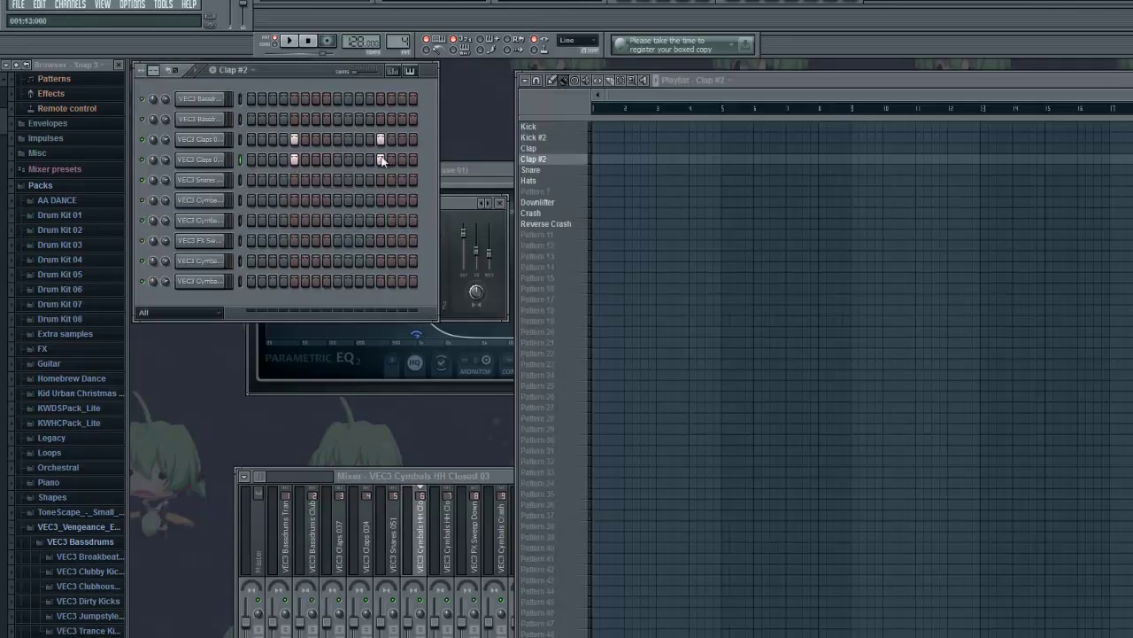
Set both clap channels of Clap #2 to hit on steps 5 and 15, and send VEC3 Claps 034 to the piano roll
left_click(196, 71)
left_click(197, 72)
left_click(264, 162)
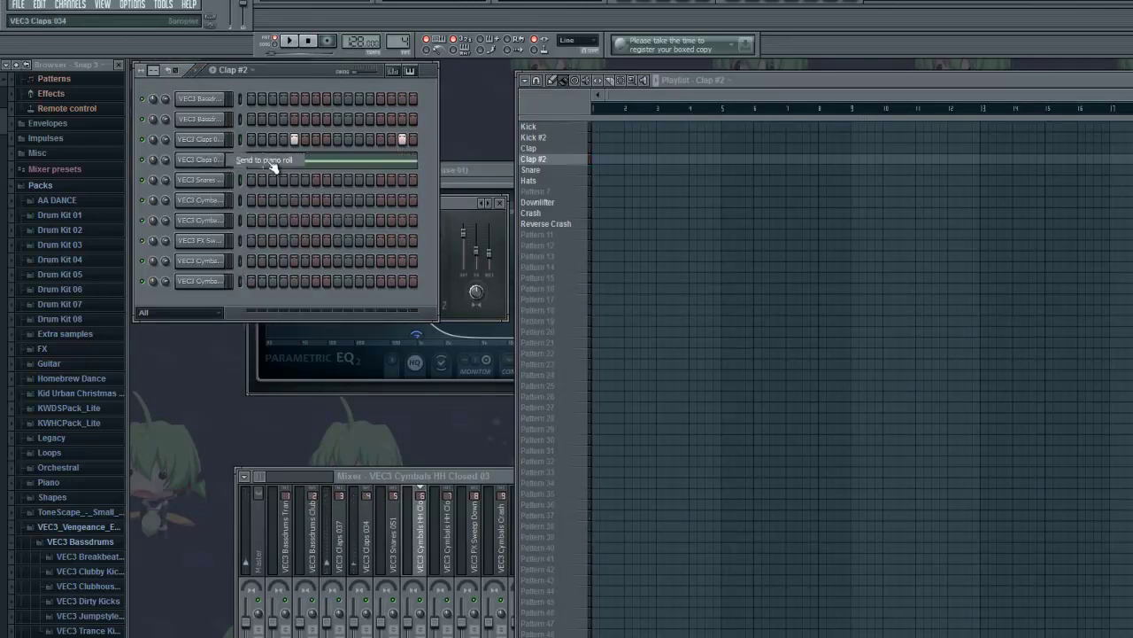
left_click(263, 164)
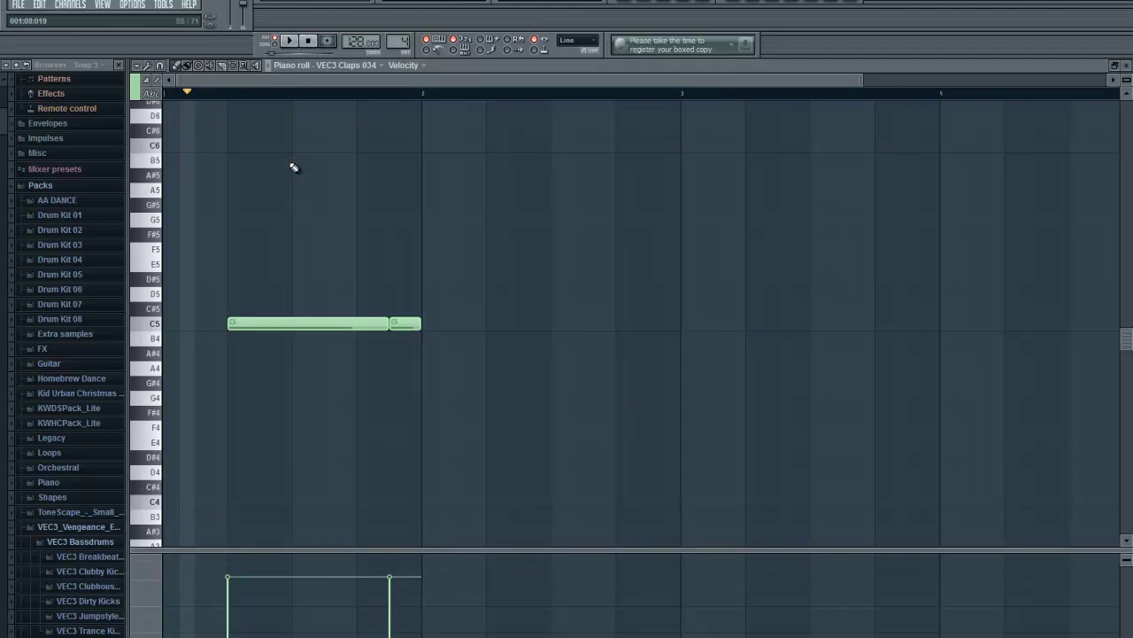
left_click(1128, 71)
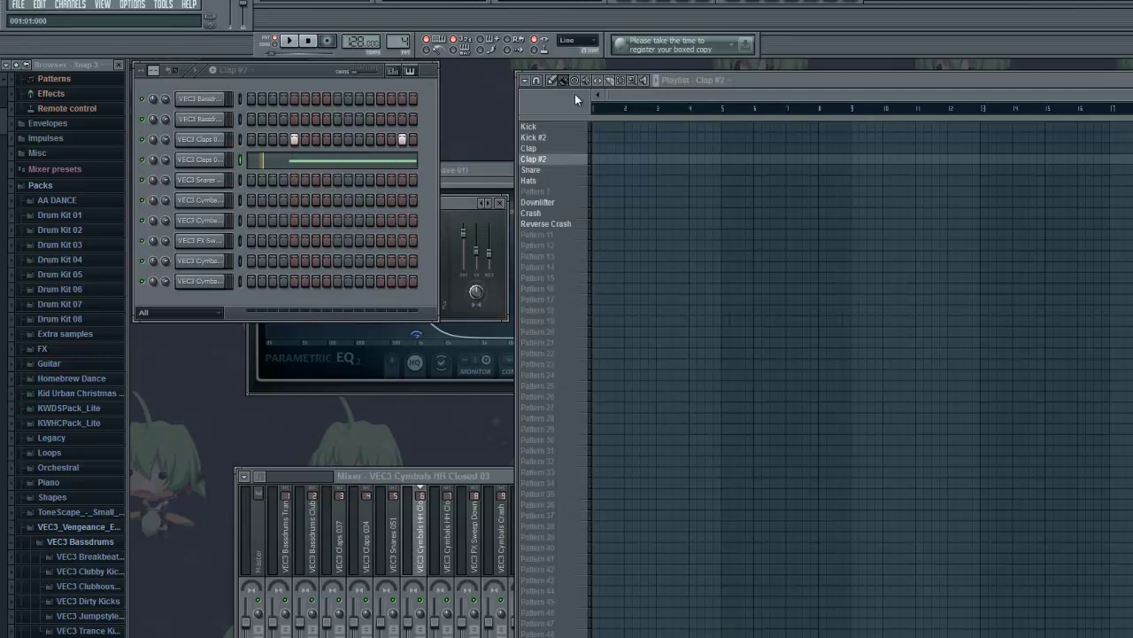
Place Kick and Clap in bars 1 to 3, Kick #2 and Clap #2 in bar 4, and start song playback
left_click(567, 88)
left_click_drag(602, 129, 698, 140)
right_click(706, 131)
left_click(694, 139)
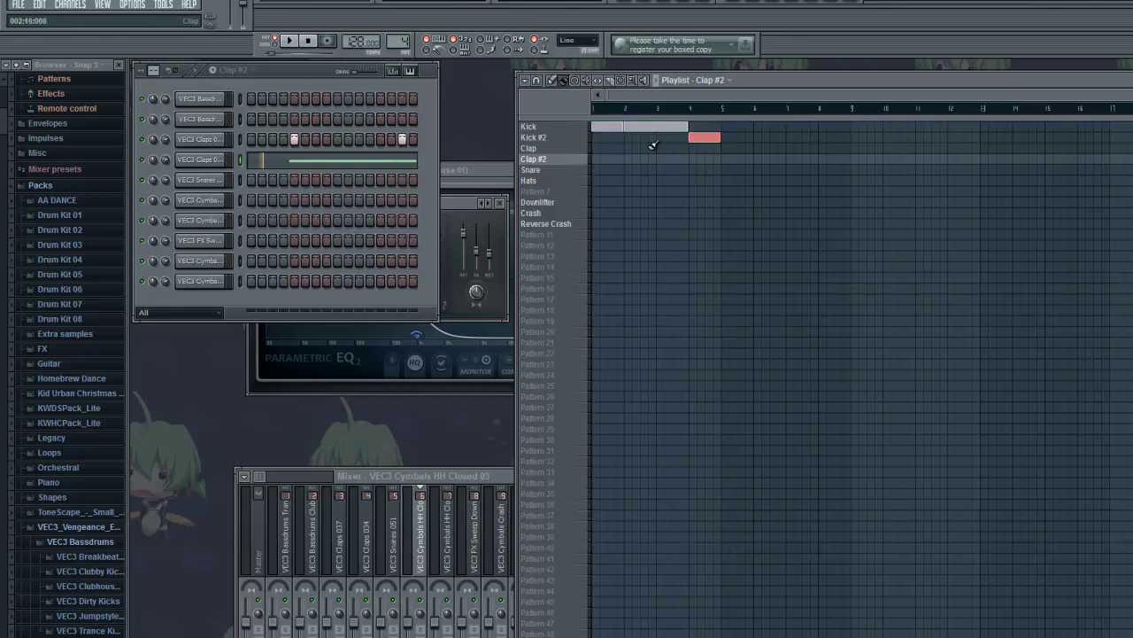
left_click_drag(605, 147, 682, 149)
left_click(704, 159)
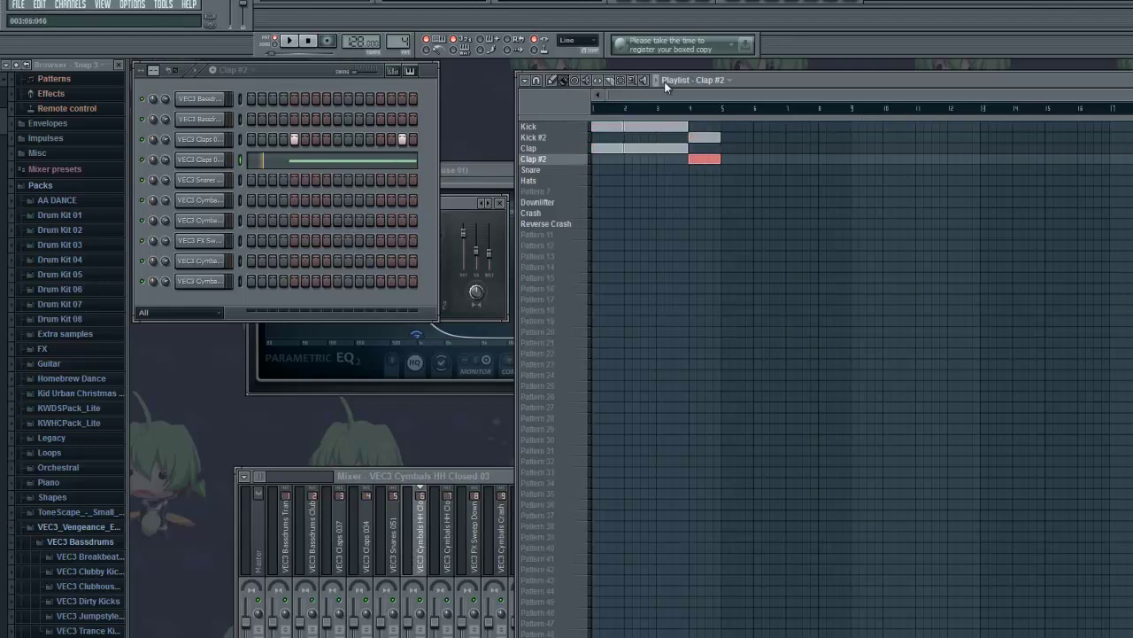
left_click(656, 81)
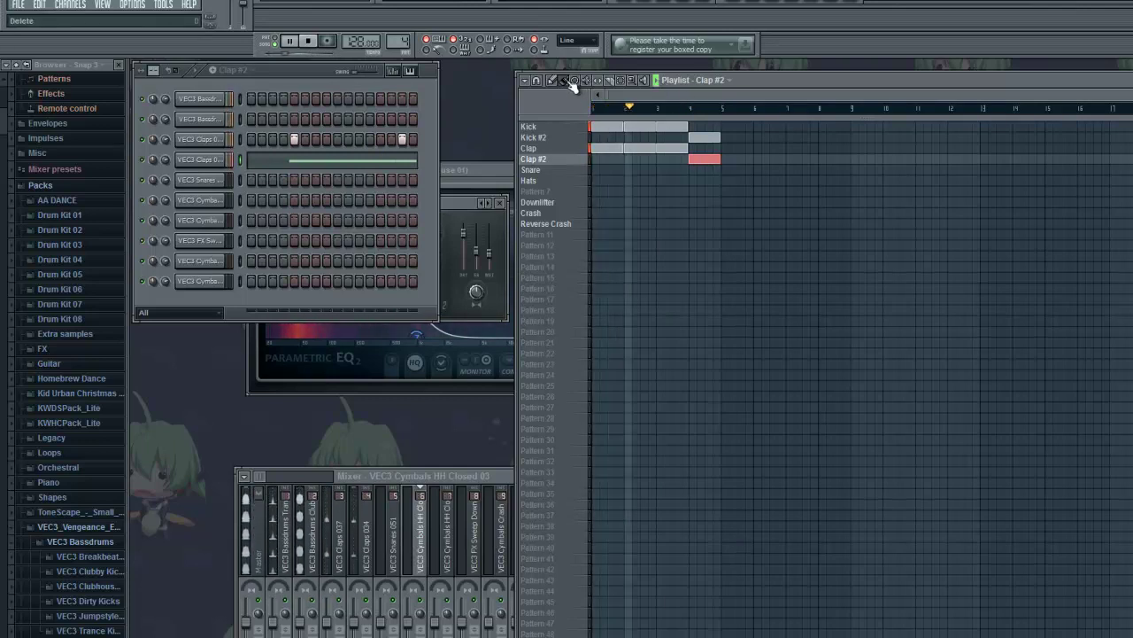
Add Snare and Hats in bars 1 to 4, Reverse Crash in bar 4, and Crash and Downlifter in bar 1, and replay the song
left_click_drag(598, 168, 698, 173)
left_click_drag(603, 181, 713, 185)
left_click(703, 227)
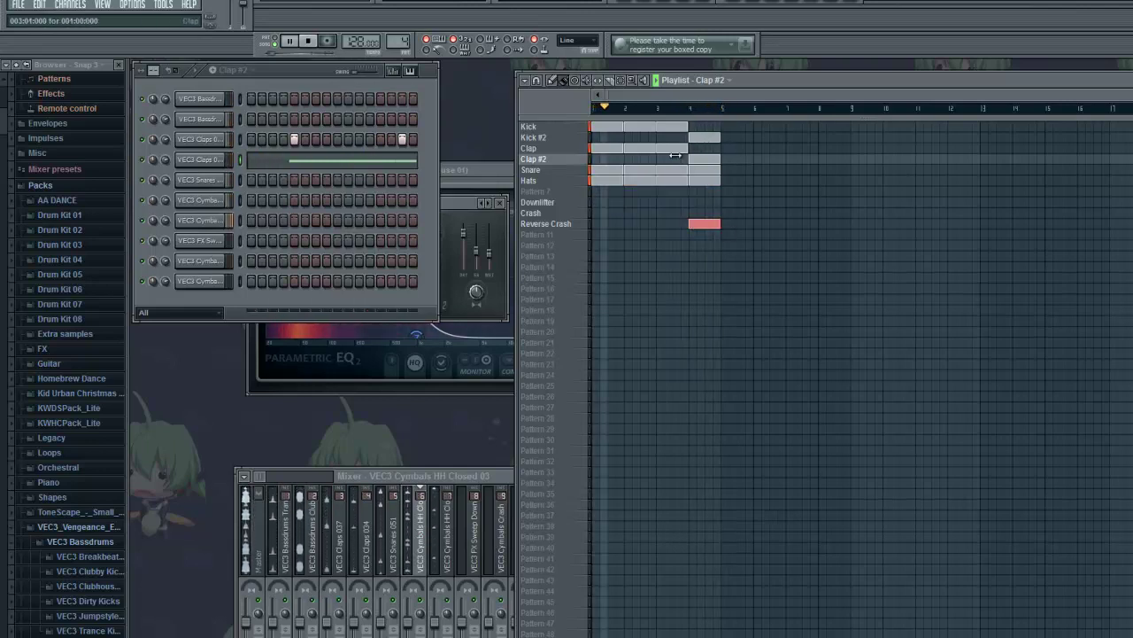
left_click(598, 210)
left_click(599, 200)
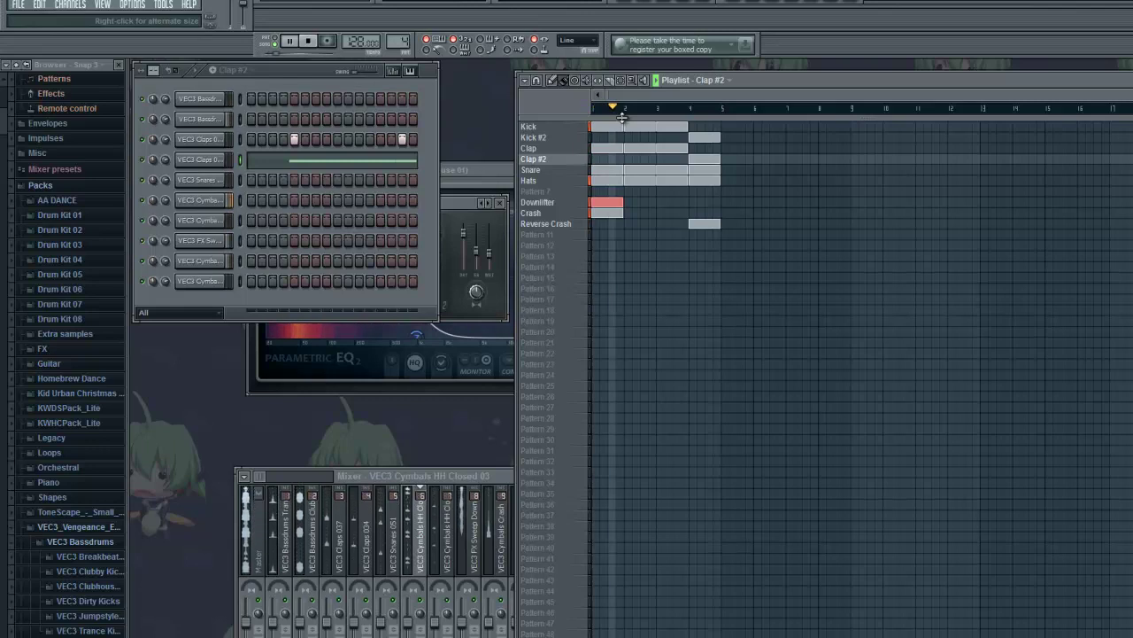
key("space")
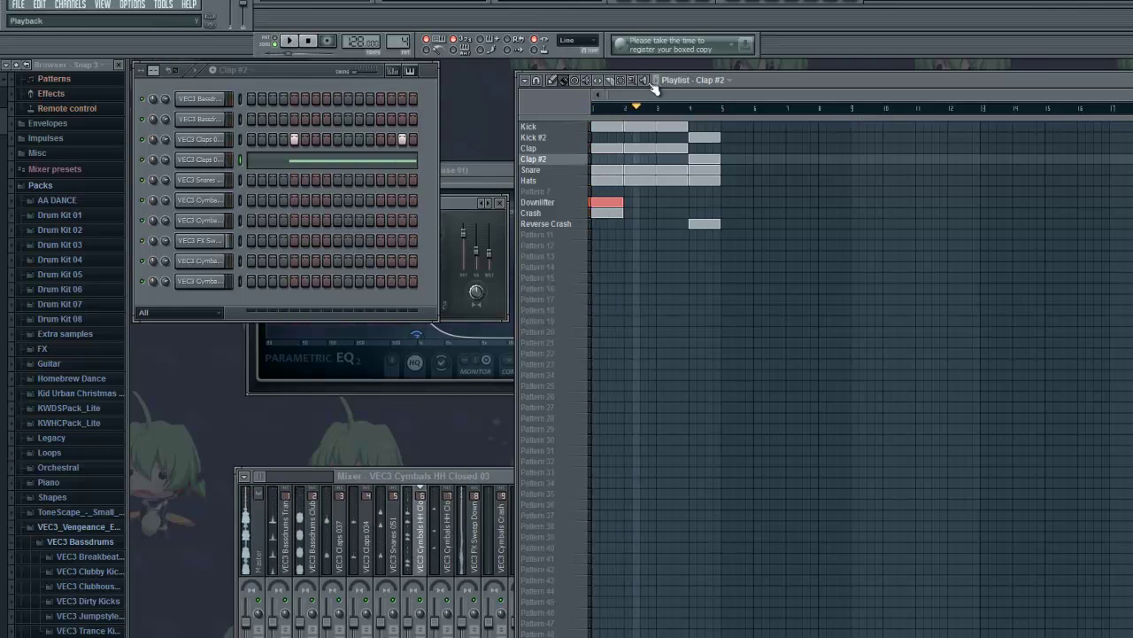
left_click(693, 108)
left_click(656, 81)
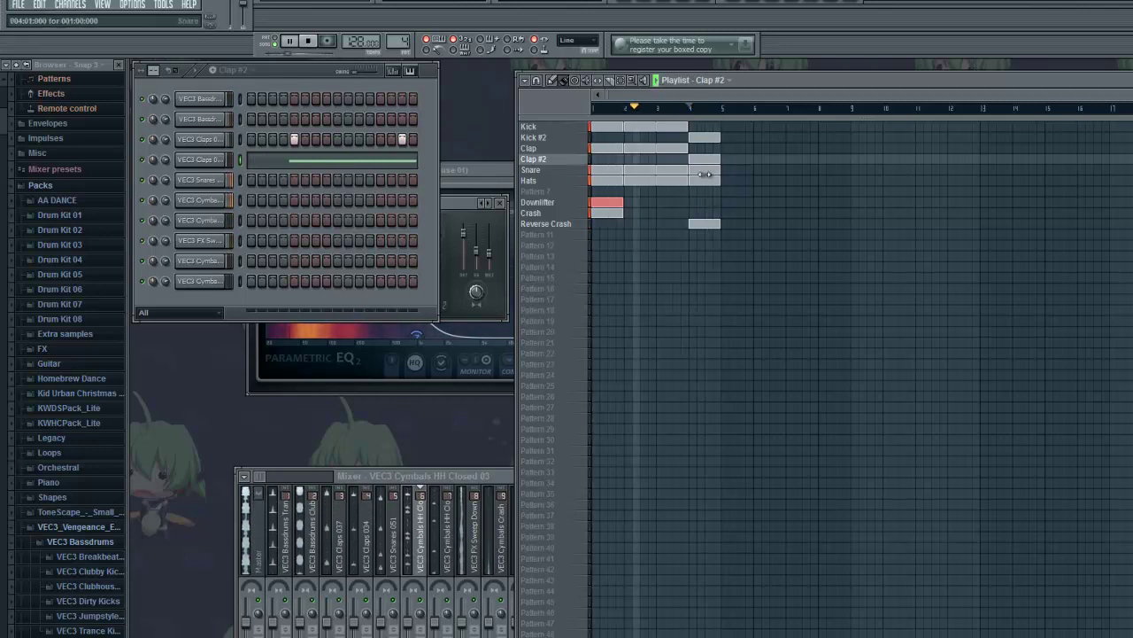
Remove all Snare and Hats clips from bars 1 to 4 of the playlist
right_click(702, 169)
right_click(697, 181)
right_click(679, 180)
right_click(670, 170)
right_click(648, 170)
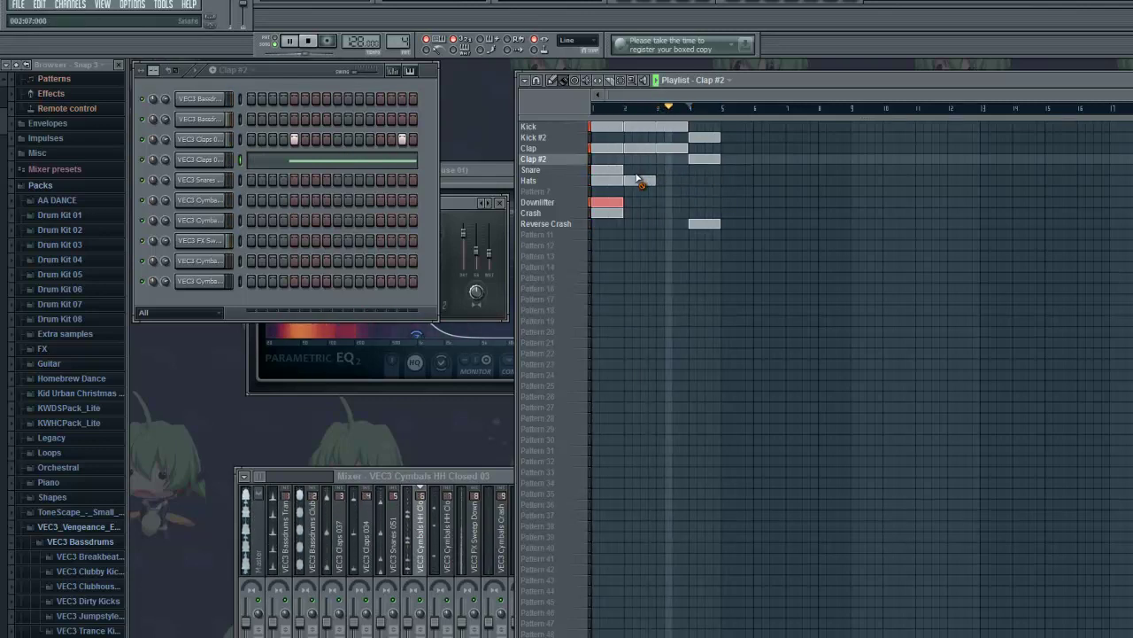
right_click(643, 181)
right_click(615, 181)
right_click(611, 171)
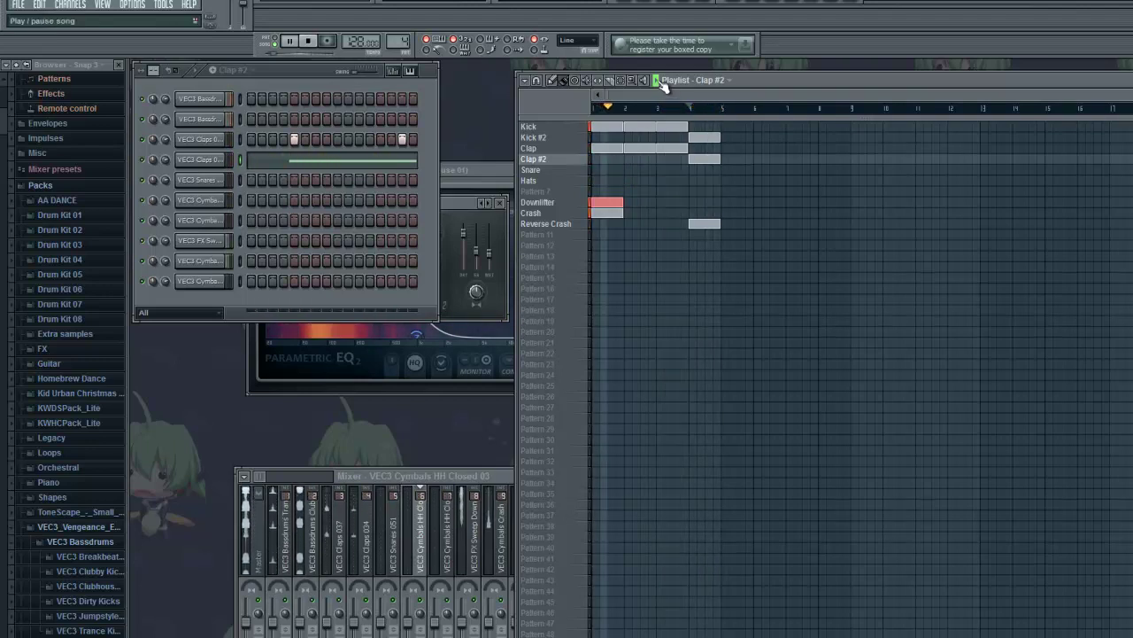
Add a hit on step 16 of the VEC3 Claps 037 channel in Clap #2 and listen to bar 4
left_click(410, 139)
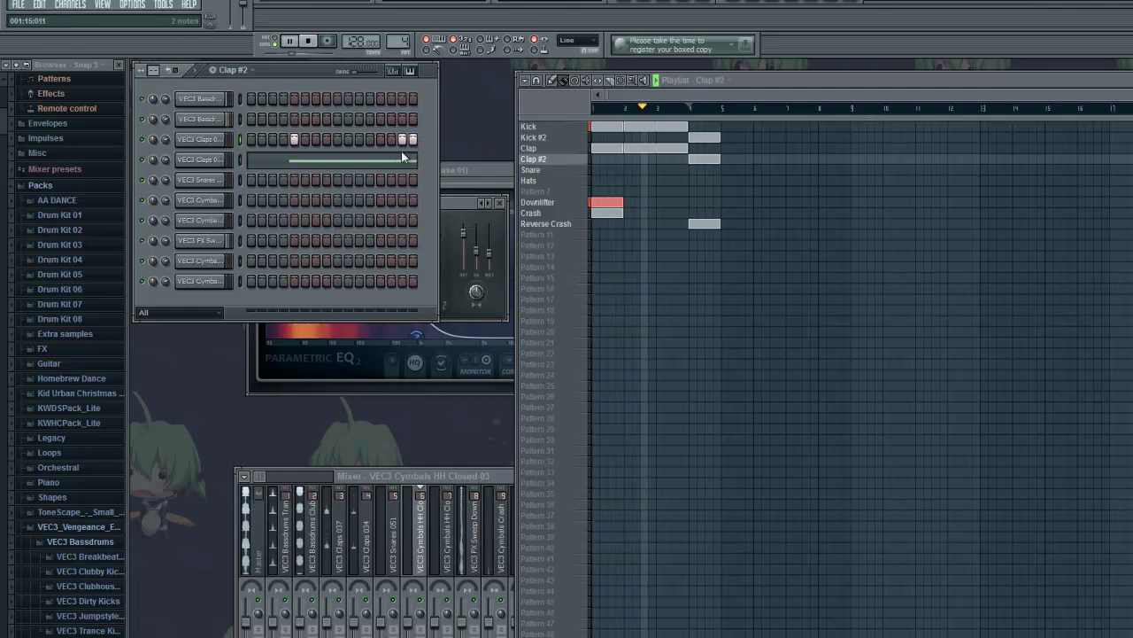
left_click(690, 108)
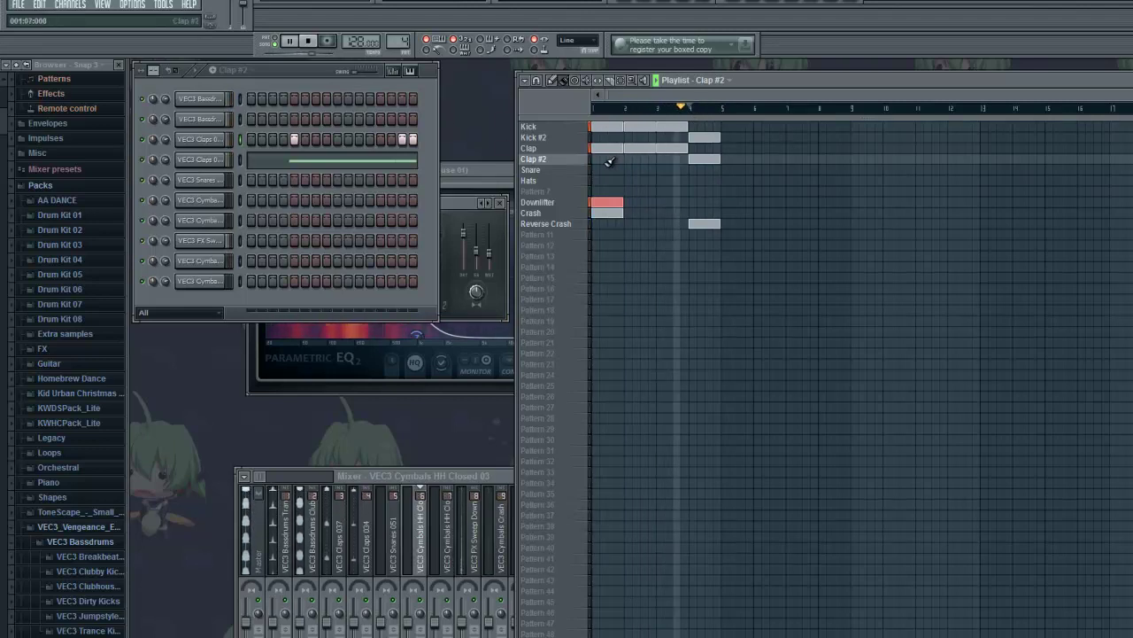
key("space")
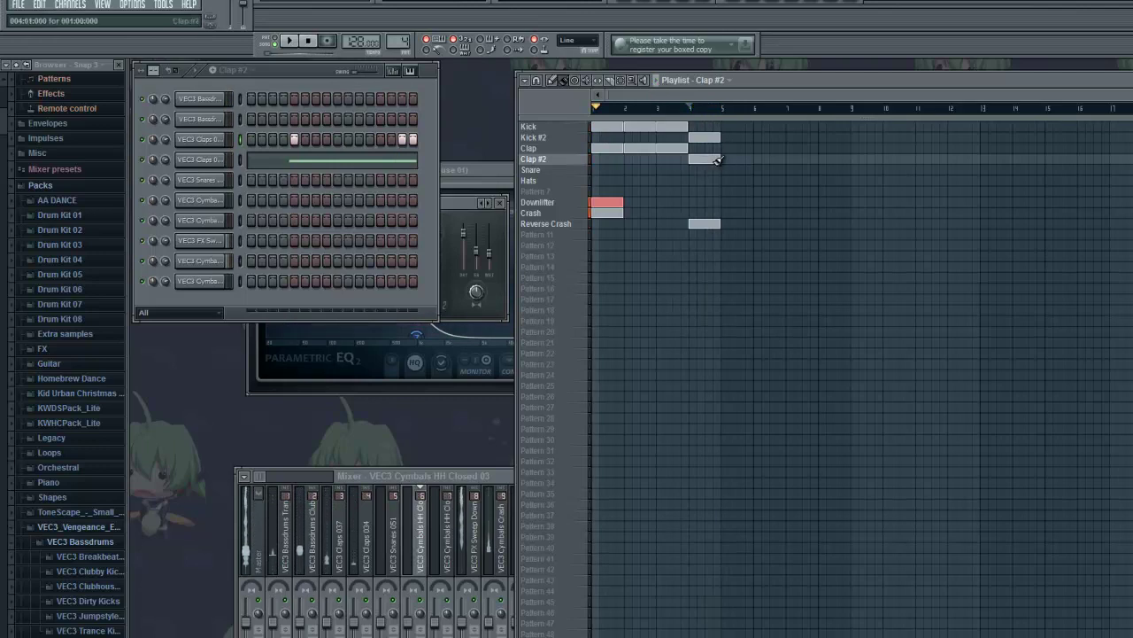
Delete the Clap #2 pattern
right_click(557, 161)
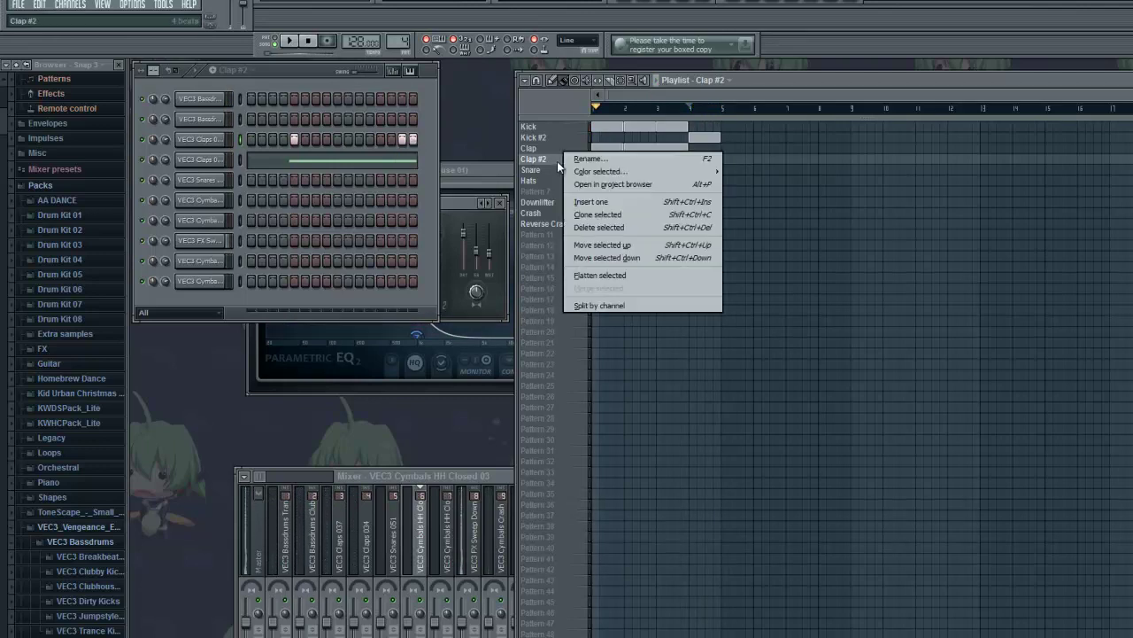
left_click(613, 224)
left_click(638, 372)
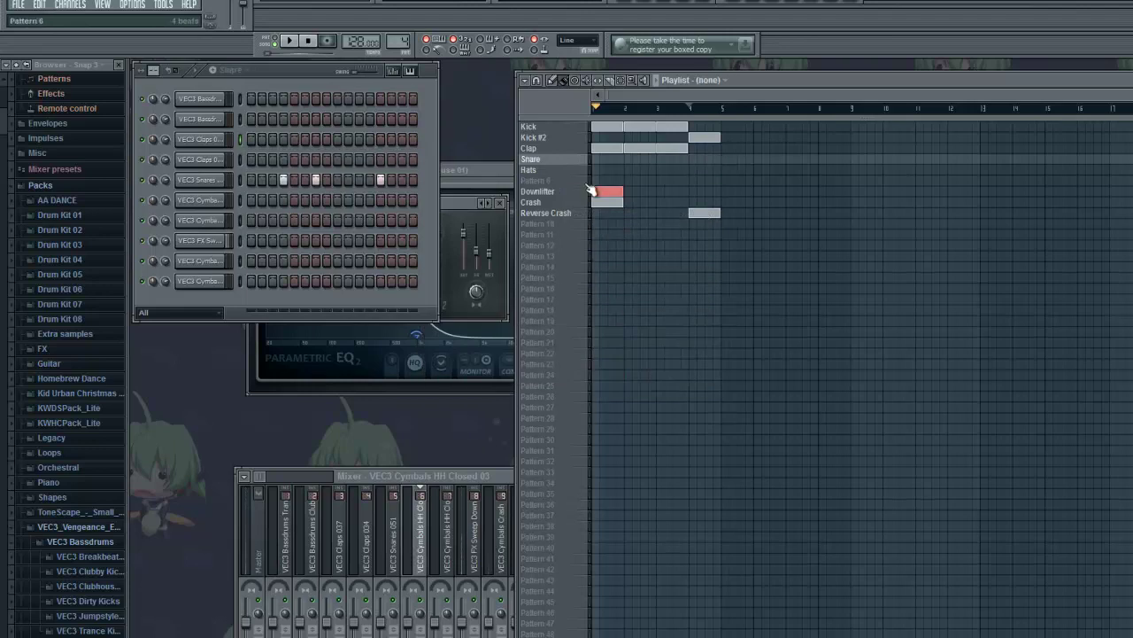
Place Clap in bar 4 and Snare and Hats in bars 1 to 4, and clear all clips from the playlist
left_click(555, 152)
left_click(692, 147)
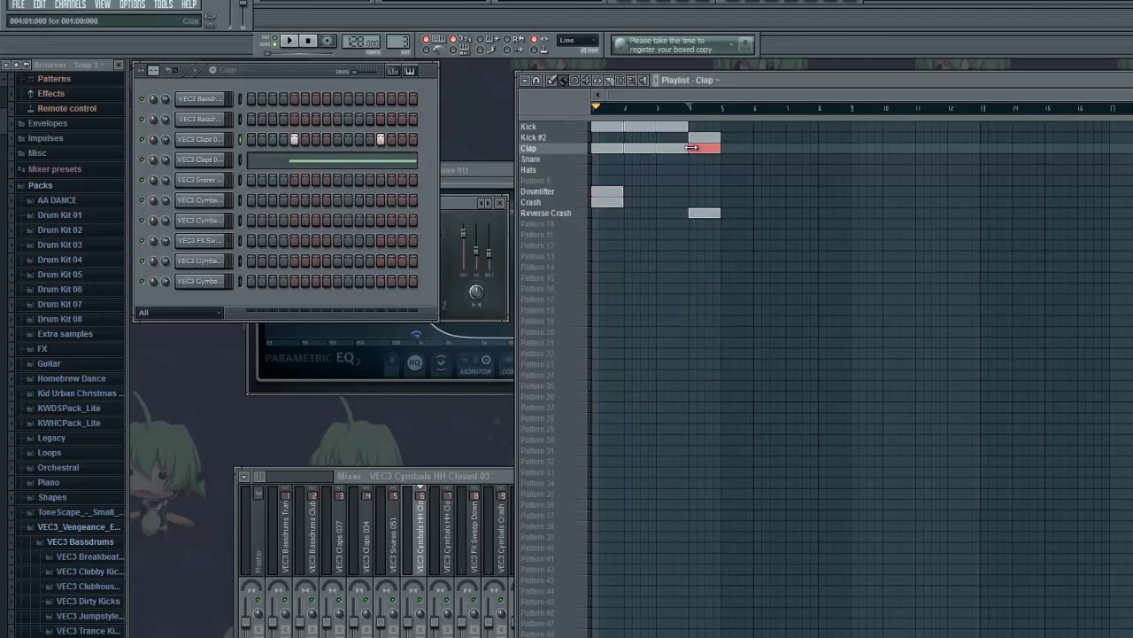
left_click_drag(597, 159, 699, 160)
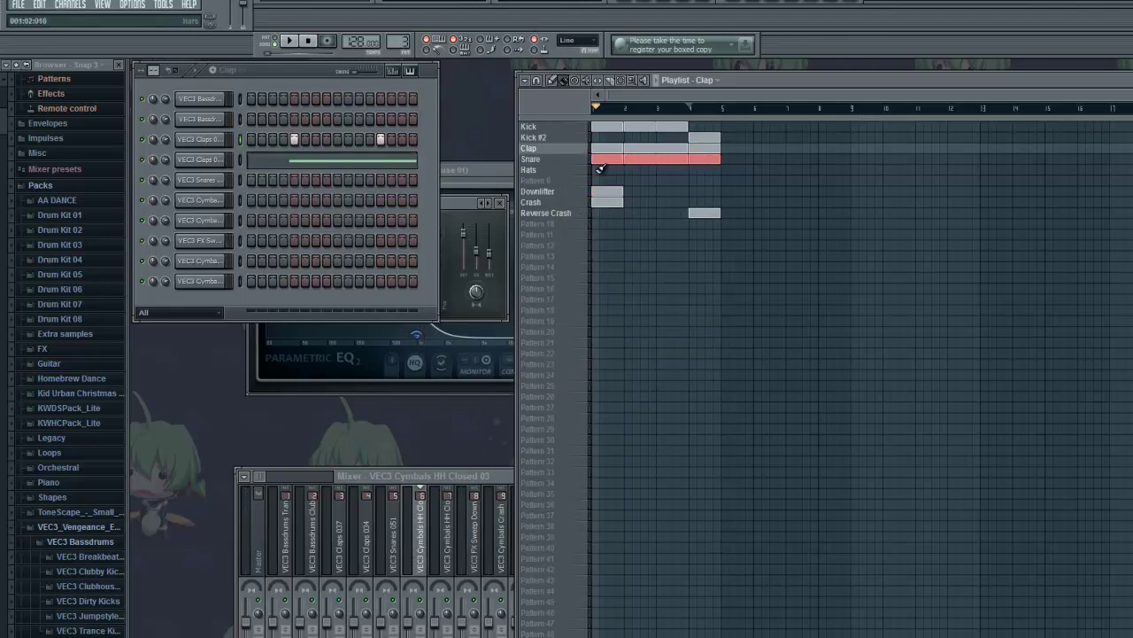
left_click_drag(602, 169, 699, 170)
mouse_move(730, 213)
left_mouse_down()
mouse_move(675, 209)
mouse_move(670, 144)
mouse_move(759, 160)
left_mouse_up()
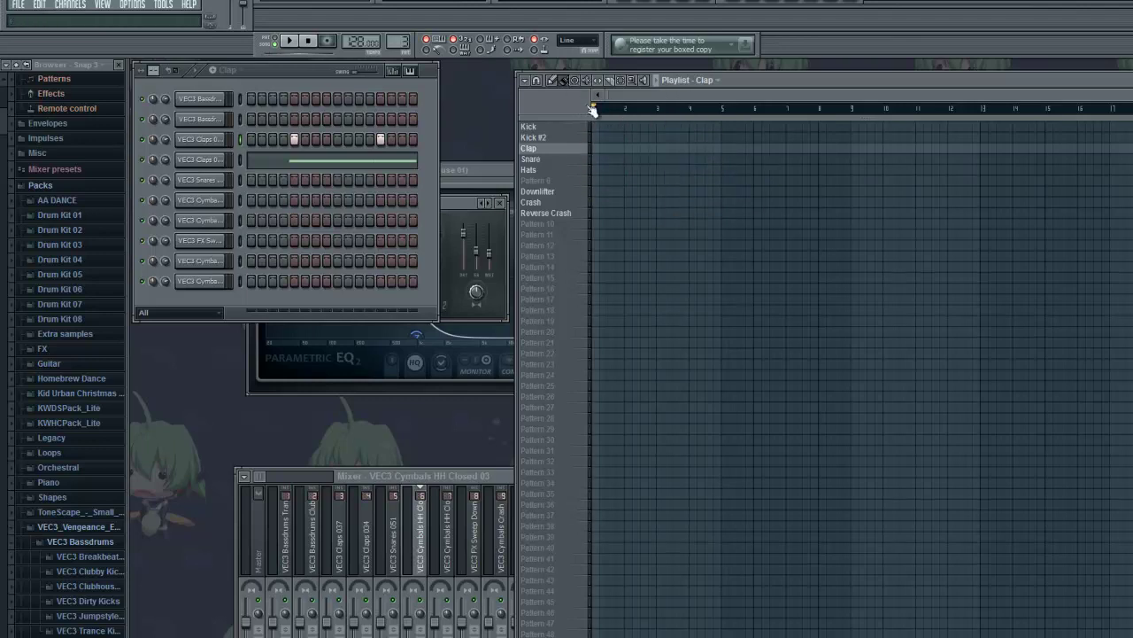
Review the step contents of the Kick, Kick #2, Hats, Downlifter, Crash and Reverse Crash patterns, and reselect Kick
left_click(574, 128)
left_click(569, 138)
left_click(564, 171)
left_click(561, 193)
left_click(564, 202)
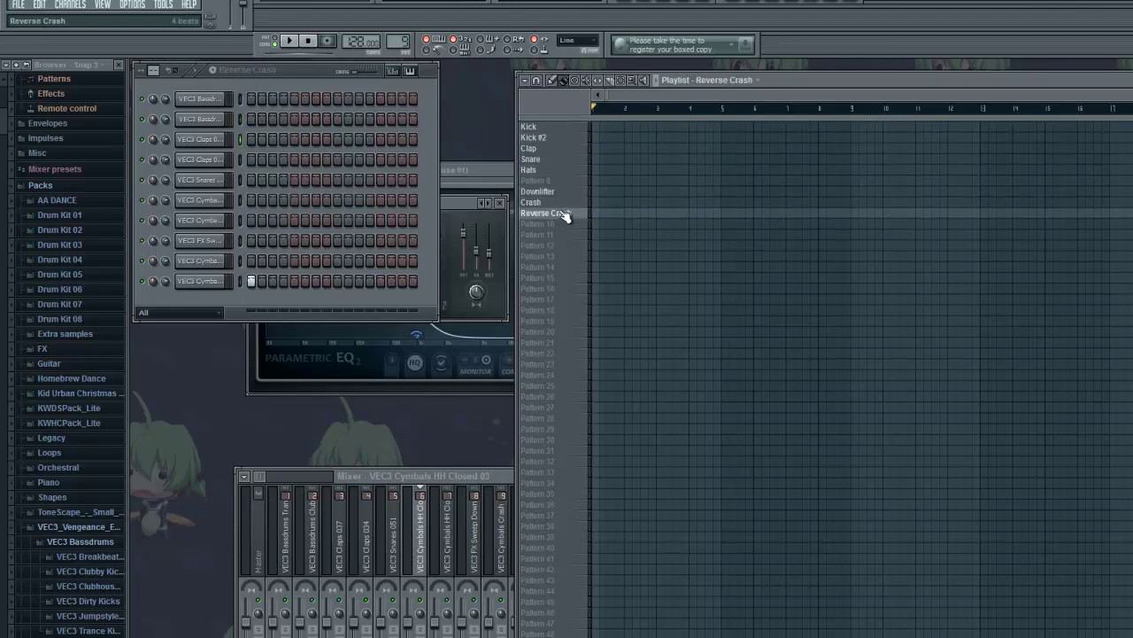
left_click(566, 213)
left_click(546, 127)
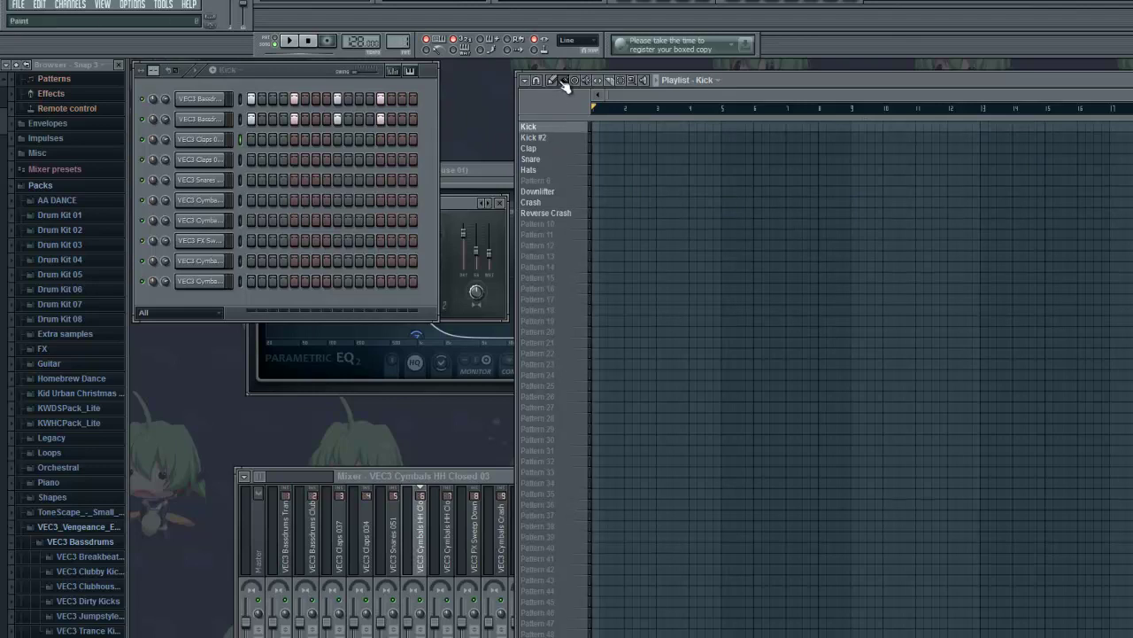
Place Kick in bars 1 to 7, Kick #2 in bar 8, and Snare in bars 1 to 8 of the playlist
left_click_drag(607, 130, 806, 137)
left_click(825, 137)
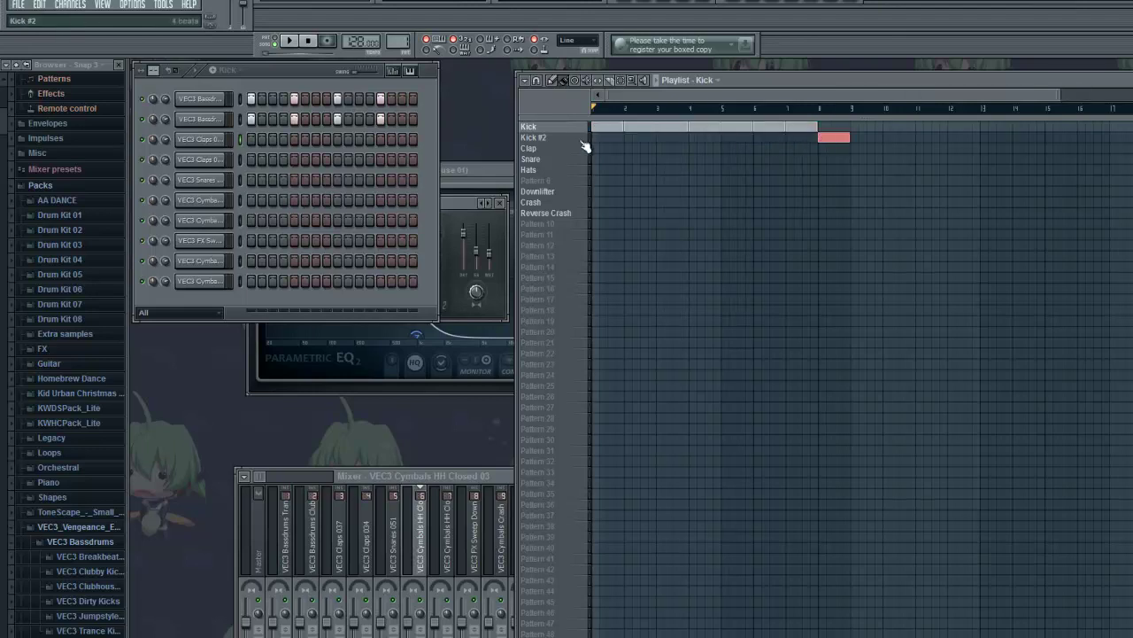
left_click_drag(598, 148, 799, 146)
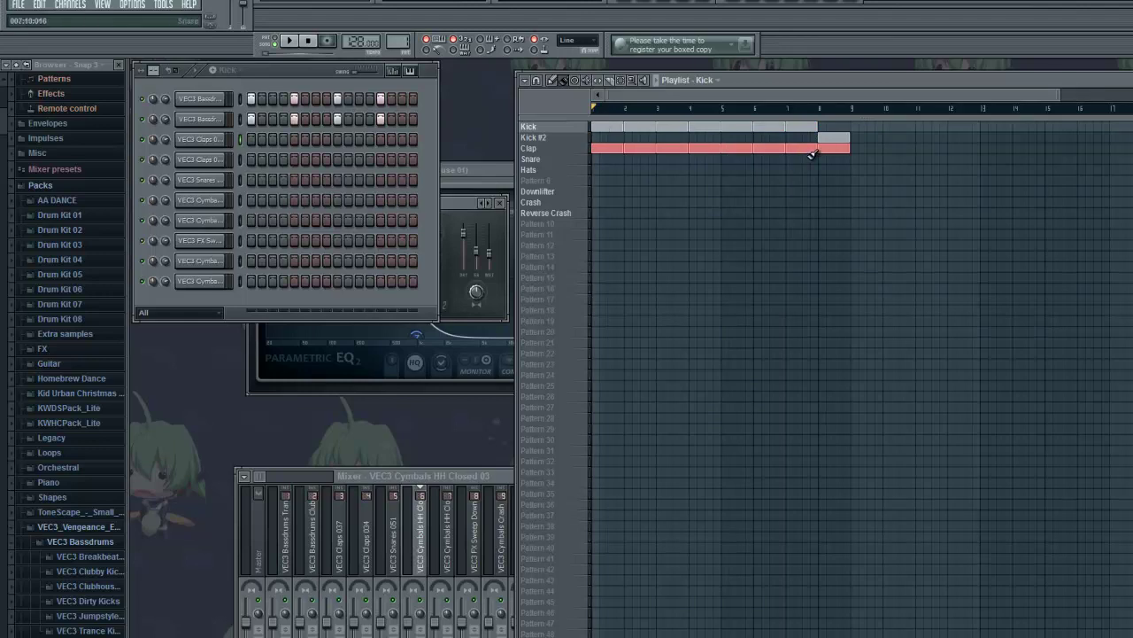
mouse_move(833, 151)
left_mouse_down()
mouse_move(614, 150)
mouse_move(835, 159)
left_mouse_up()
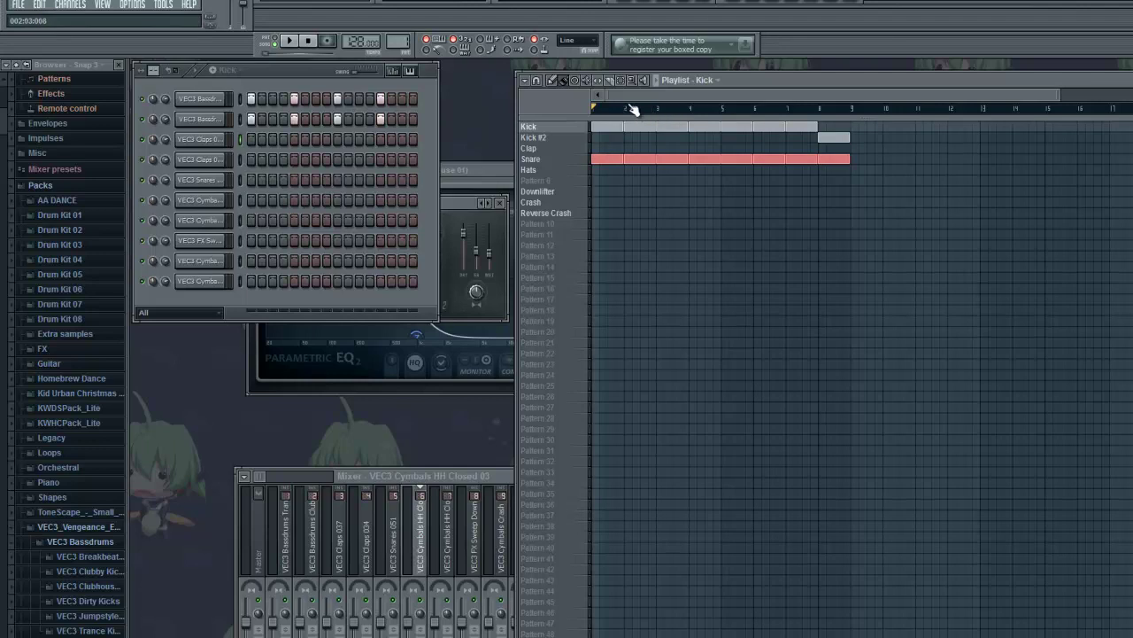
Add Downlifter in bar 1 and Reverse Crash in bar 8, and play the eight-bar arrangement
left_click(600, 193)
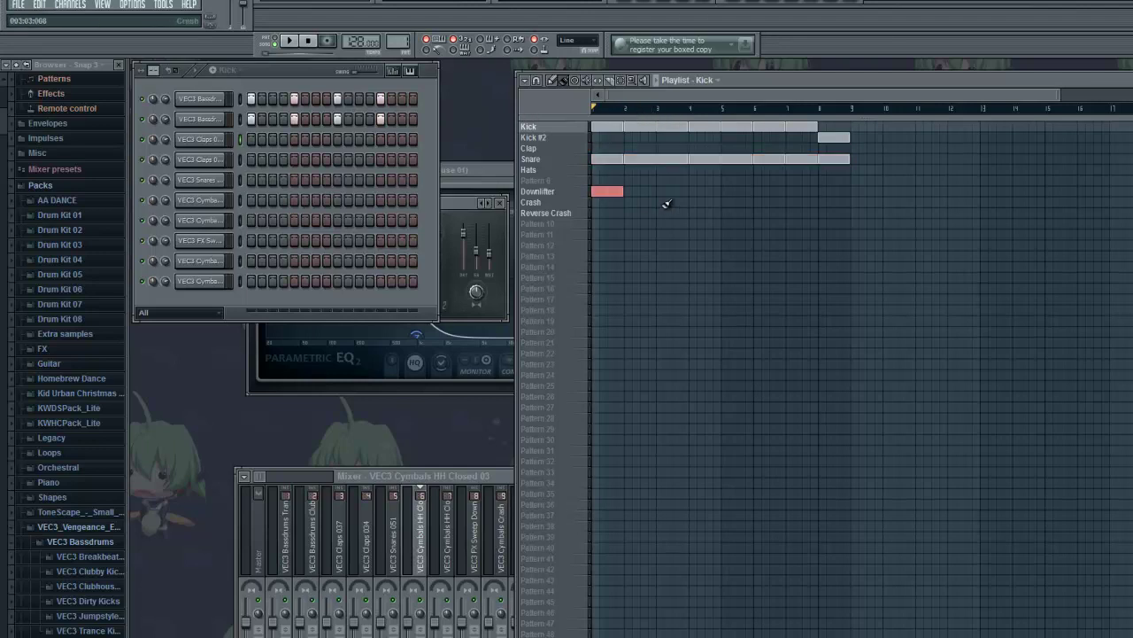
left_click(820, 213)
left_click(660, 80)
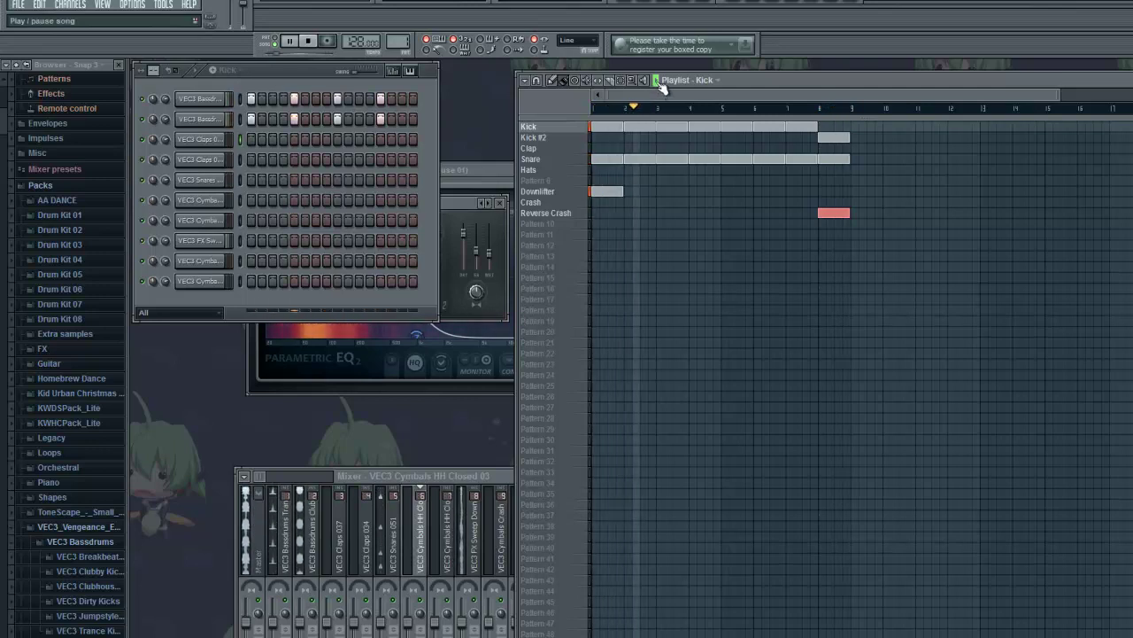
left_click(658, 83)
Continue the kick section with Kick in bars 9 to 15 and Kick #2 in bar 16
left_click_drag(665, 92, 708, 91)
left_click_drag(738, 127, 950, 148)
left_click(966, 137)
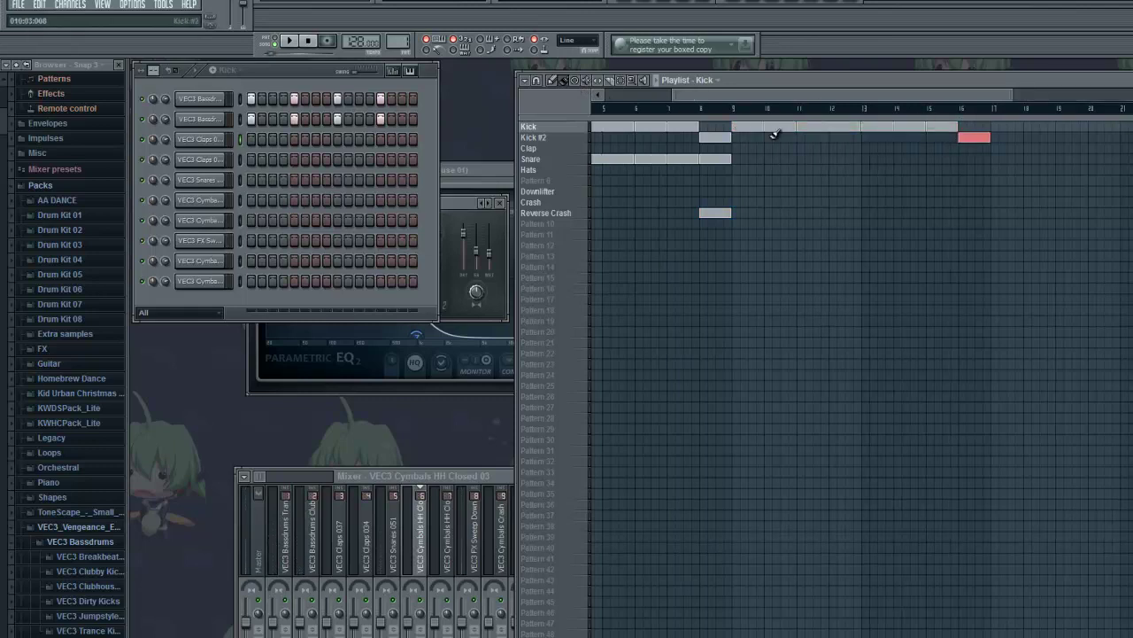
Place Snare and Clap in bars 9 to 16, Crash and Downlifter in bar 9, and Reverse Crash in bar 16
mouse_move(747, 157)
left_mouse_down()
mouse_move(1004, 172)
mouse_move(831, 166)
left_mouse_up()
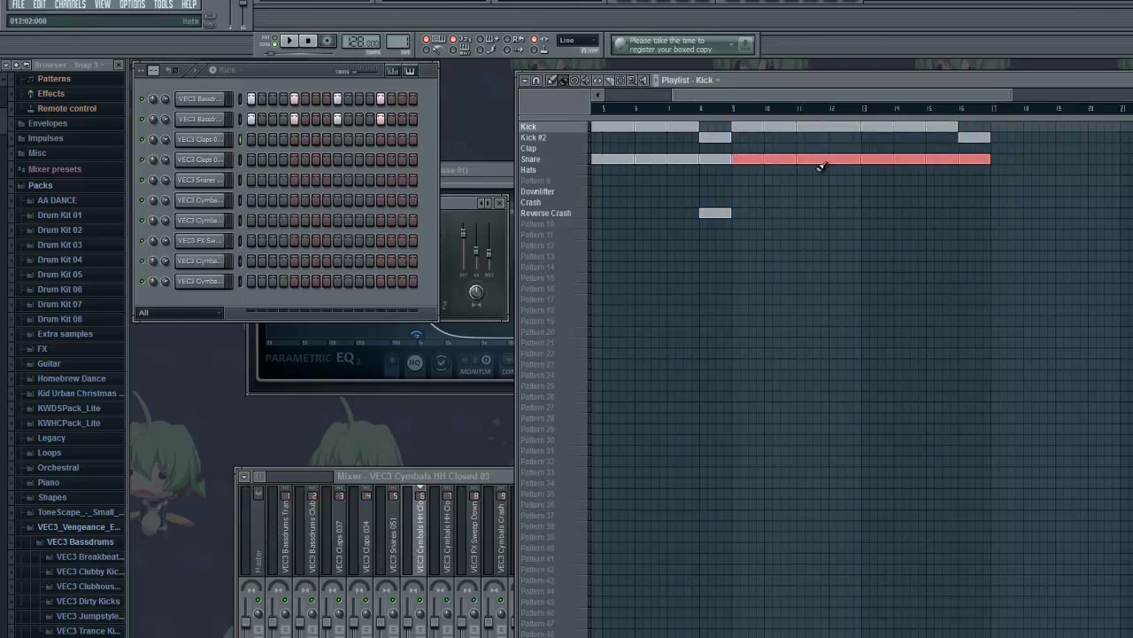
left_click_drag(742, 148, 974, 149)
left_click(748, 201)
left_click(747, 191)
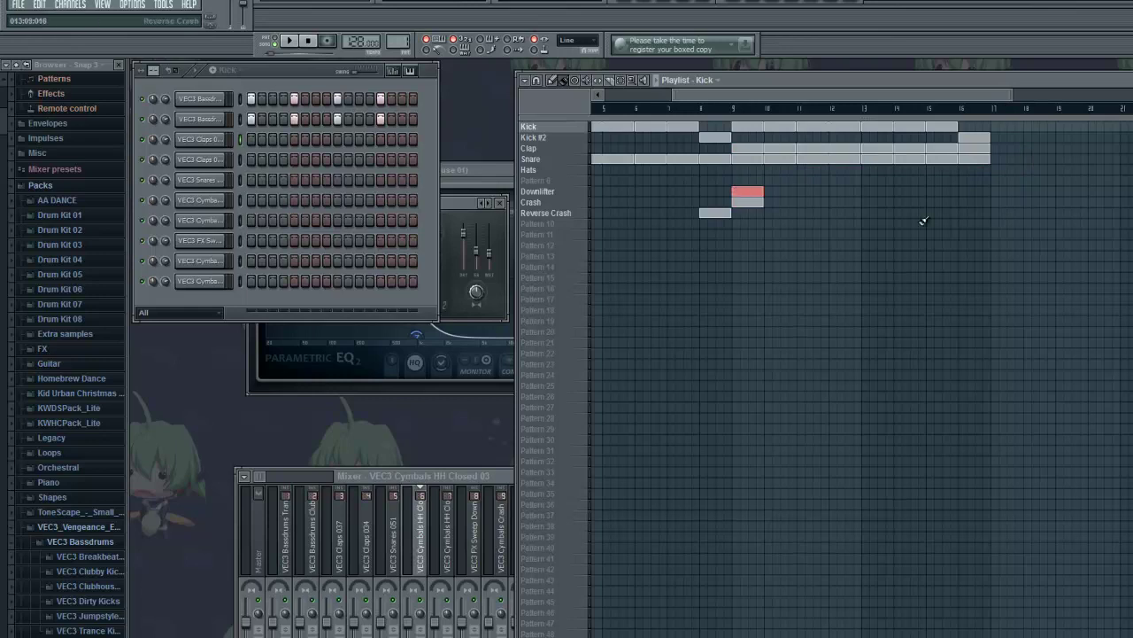
left_click(972, 214)
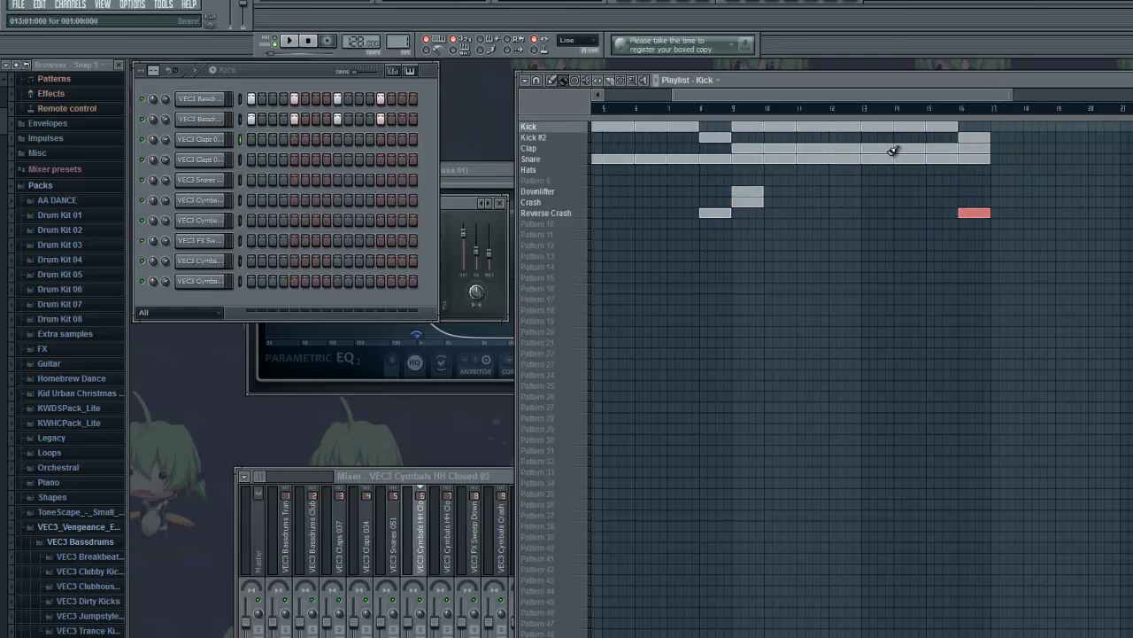
Build the third section with Kick in bars 17 to 23, Kick #2 in bar 24, and Clap, Snare and Hats in bars 17 to 24
scroll(822, 92, "right", 3)
left_click_drag(816, 130, 1026, 131)
left_click(1032, 136)
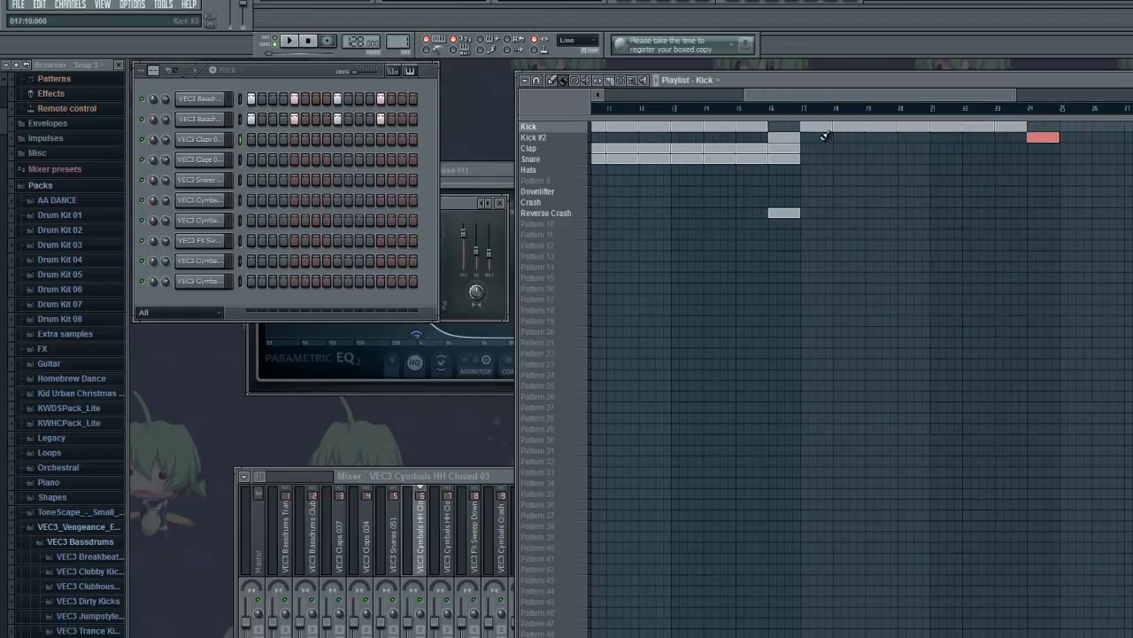
left_click_drag(807, 147, 1014, 147)
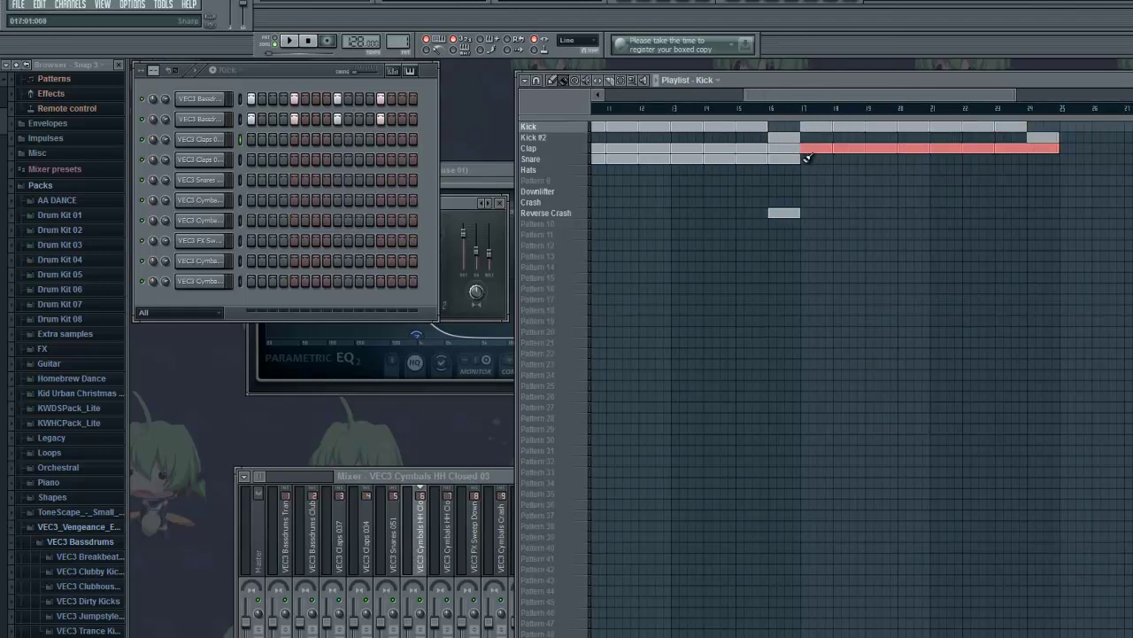
left_click_drag(802, 159, 1027, 161)
mouse_move(817, 172)
left_mouse_down()
mouse_move(1066, 174)
mouse_move(1053, 169)
left_mouse_up()
Add Crash and Downlifter in bar 17 and Reverse Crash in bar 24 of the playlist
left_click(810, 199)
left_click(810, 191)
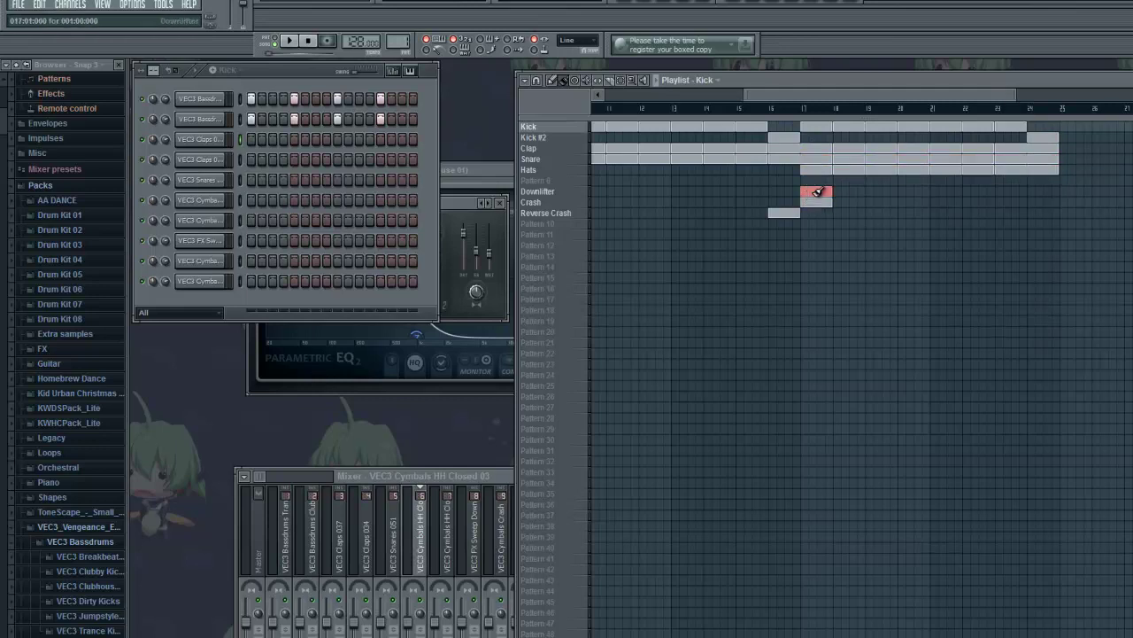
left_click(1040, 213)
Play the arrangement from the beginning and add Crash in bar 1 of the playlist
left_click_drag(925, 95, 594, 93)
left_click(657, 108)
key("space")
key("space")
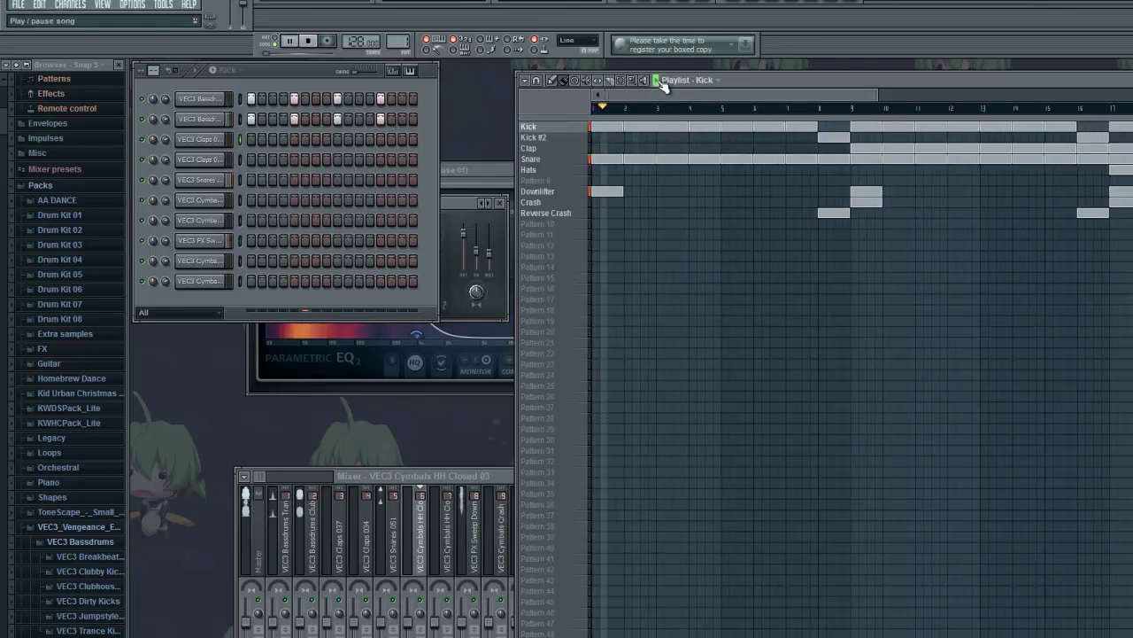
left_click(604, 202)
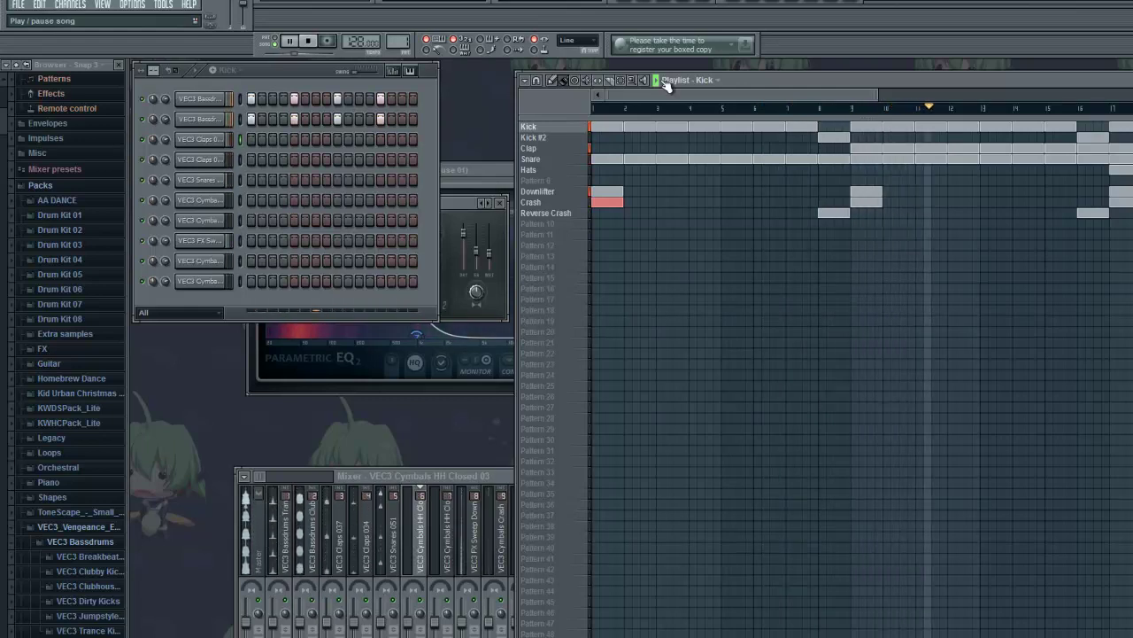
Play the transition from bar 16 into the section with hats, and stop playback
left_click_drag(666, 92, 722, 106)
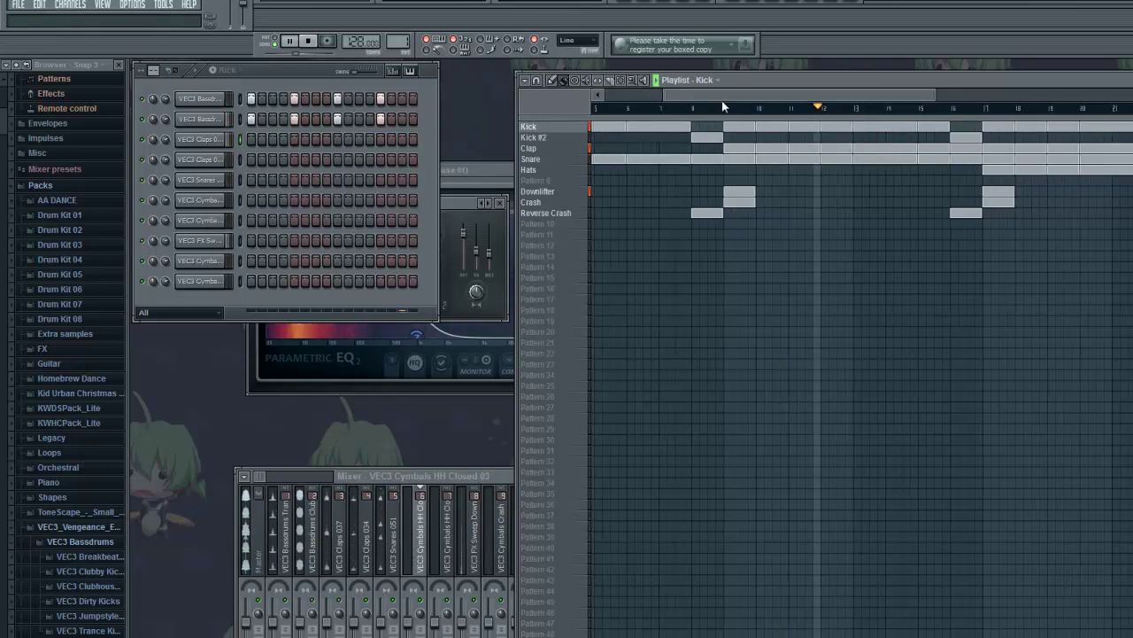
left_click(949, 108)
left_click_drag(856, 98, 915, 94)
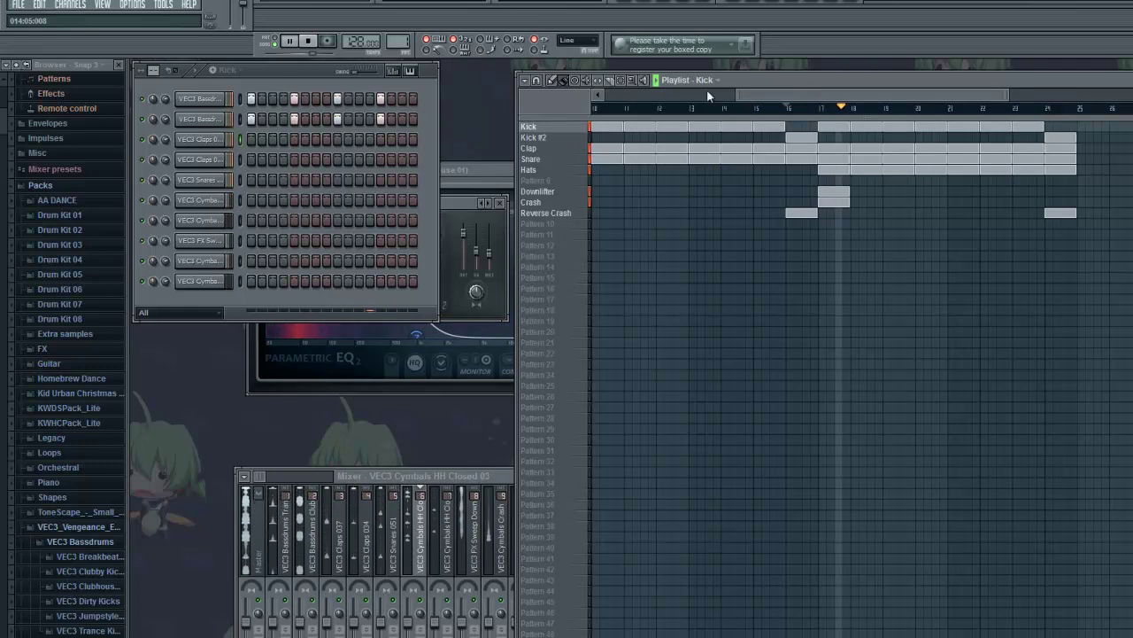
key("space")
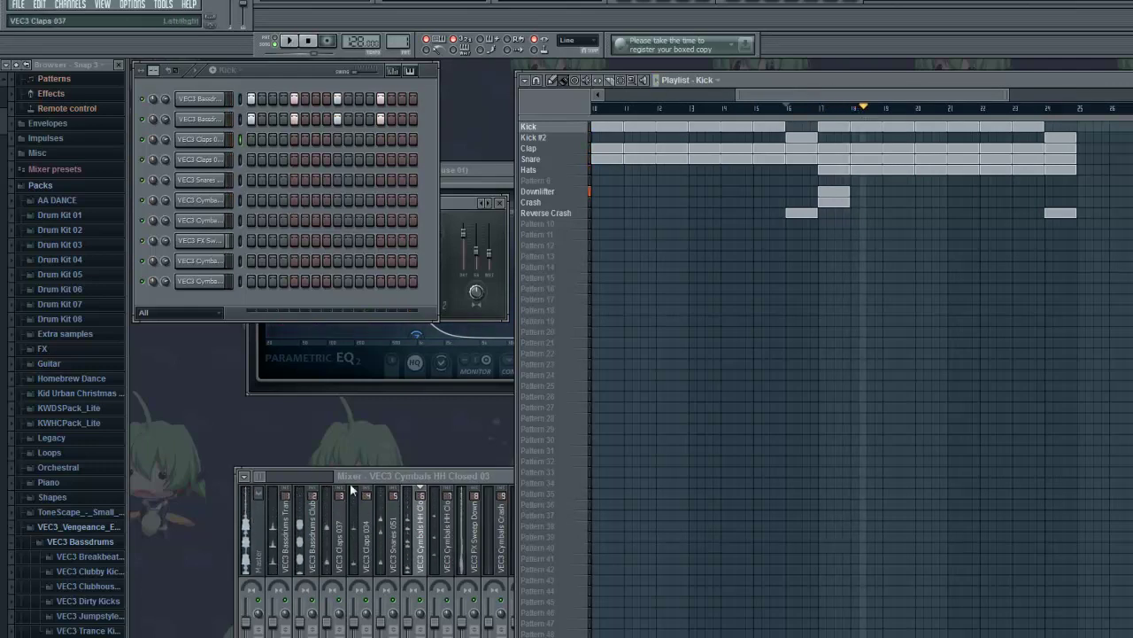
left_click(359, 477)
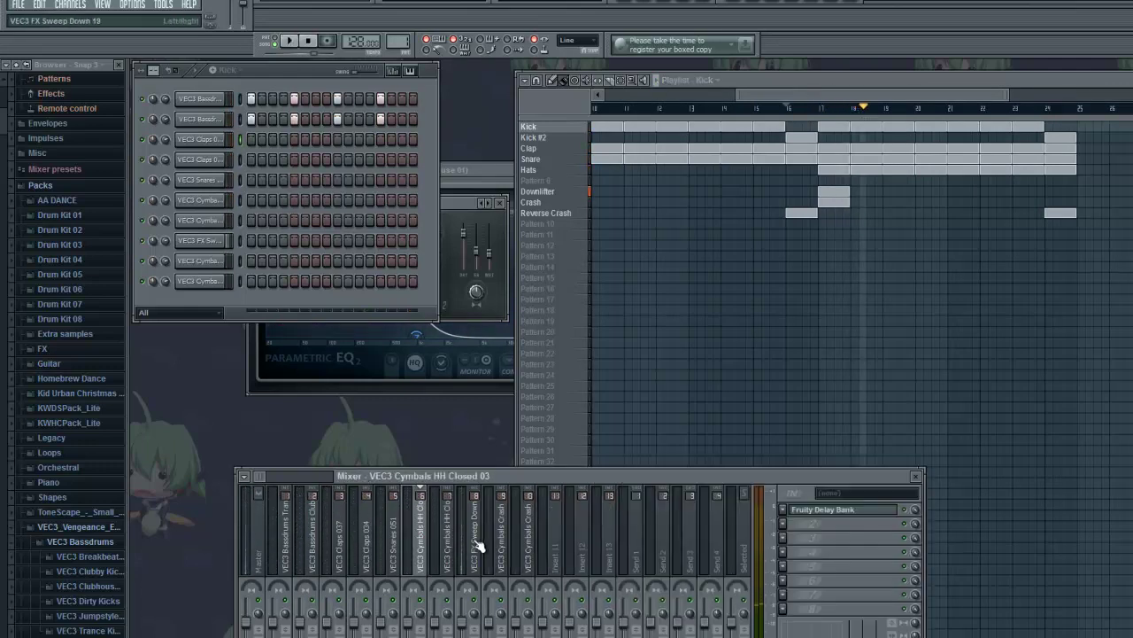
left_click_drag(788, 98, 461, 119)
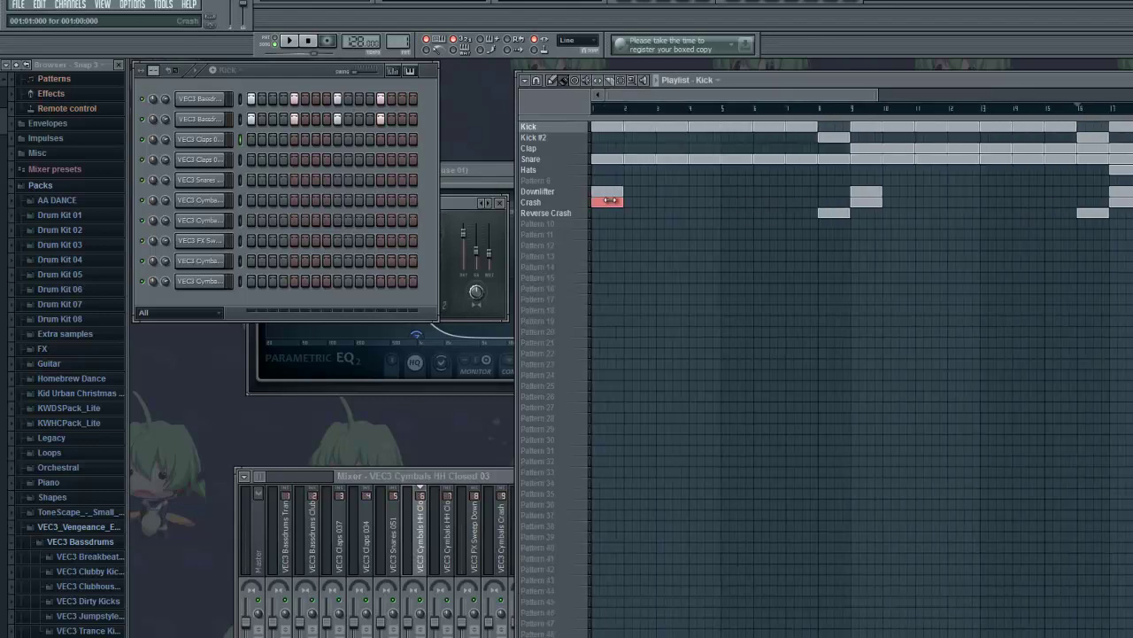
left_click(235, 71)
left_click(259, 147)
left_click(252, 74)
left_click(242, 83)
left_click(435, 476)
left_click(479, 527)
right_click(475, 537)
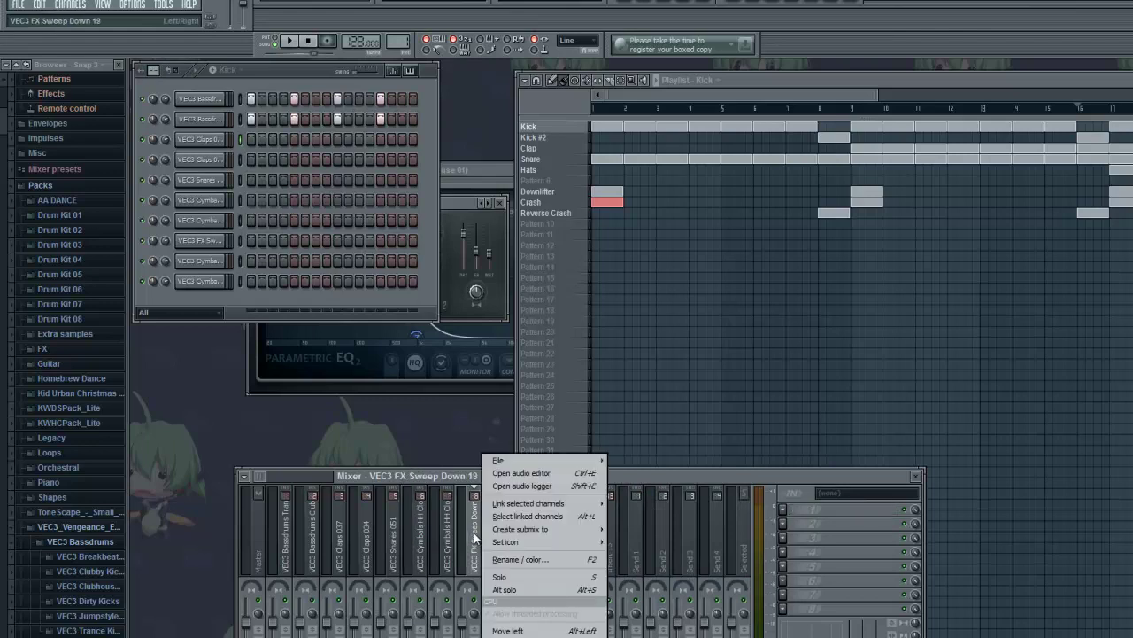
left_click(456, 475)
Add Fruity Peak Controller to the second effect slot of the VEC3 Bassdrums Clubhouse 01 mixer track and adjust its Peak settings
left_click(288, 537)
left_click(319, 537)
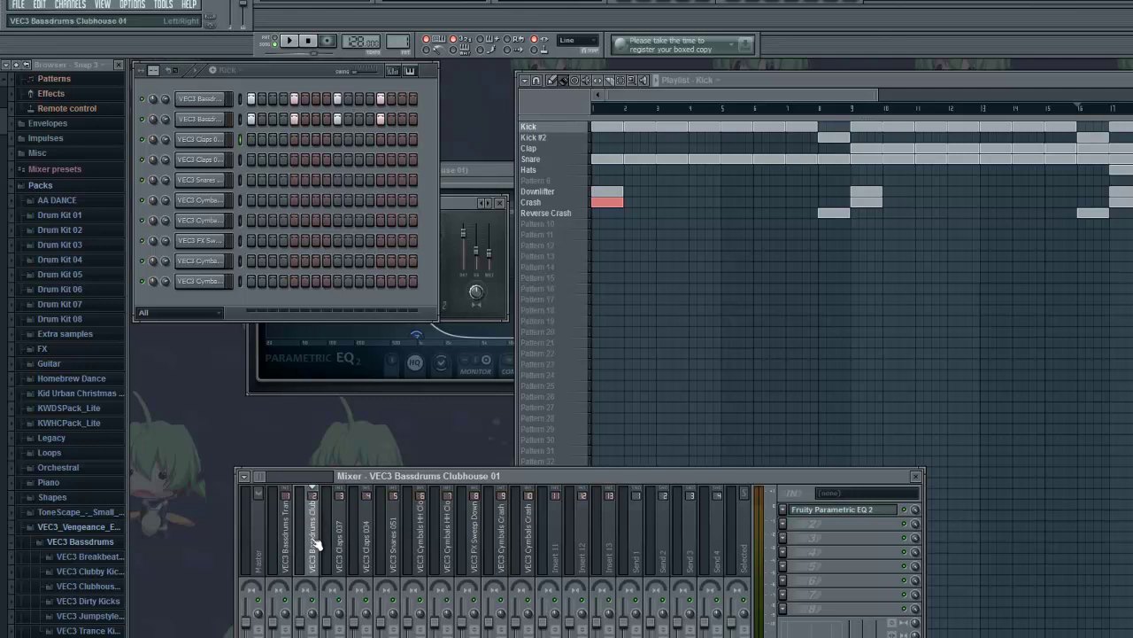
left_click(793, 529)
left_click(961, 502)
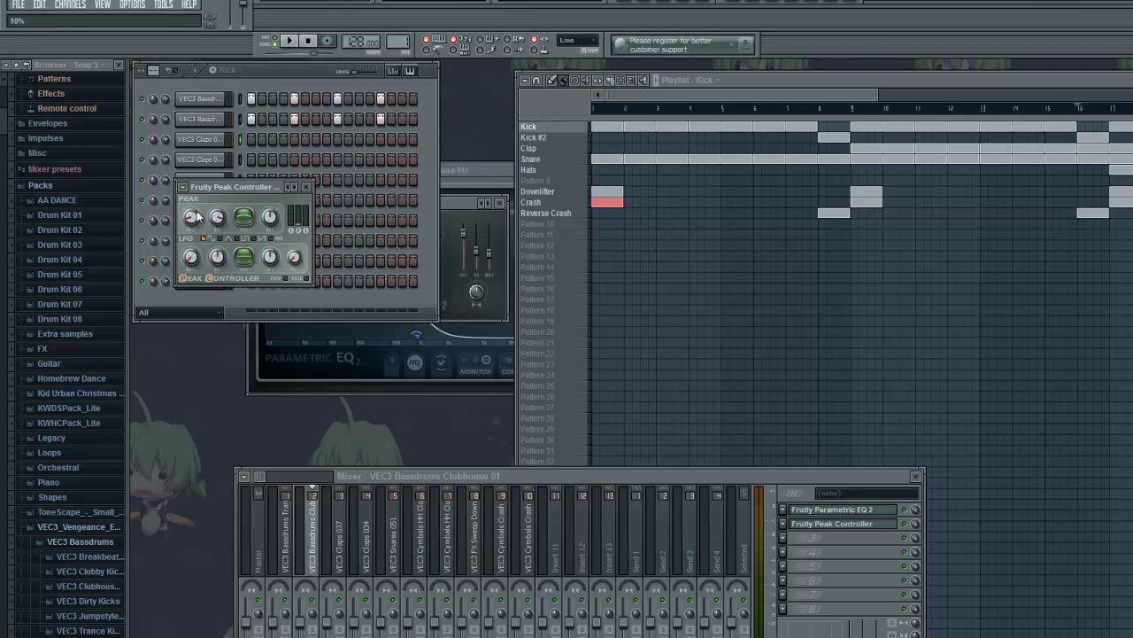
left_click_drag(214, 217, 214, 187)
left_click_drag(252, 185, 418, 229)
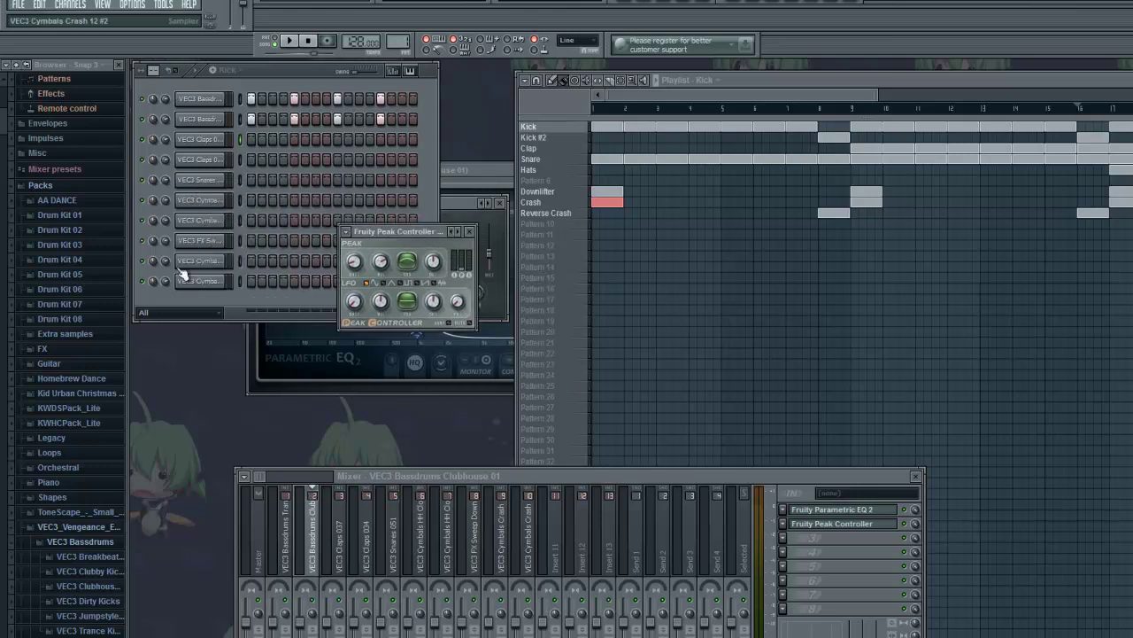
Link the VEC3 FX Sweep Down channel's volume to the Bassdrums Clubhouse 01 peak controller's Peak output with the Inverted mapping formula
right_click(165, 241)
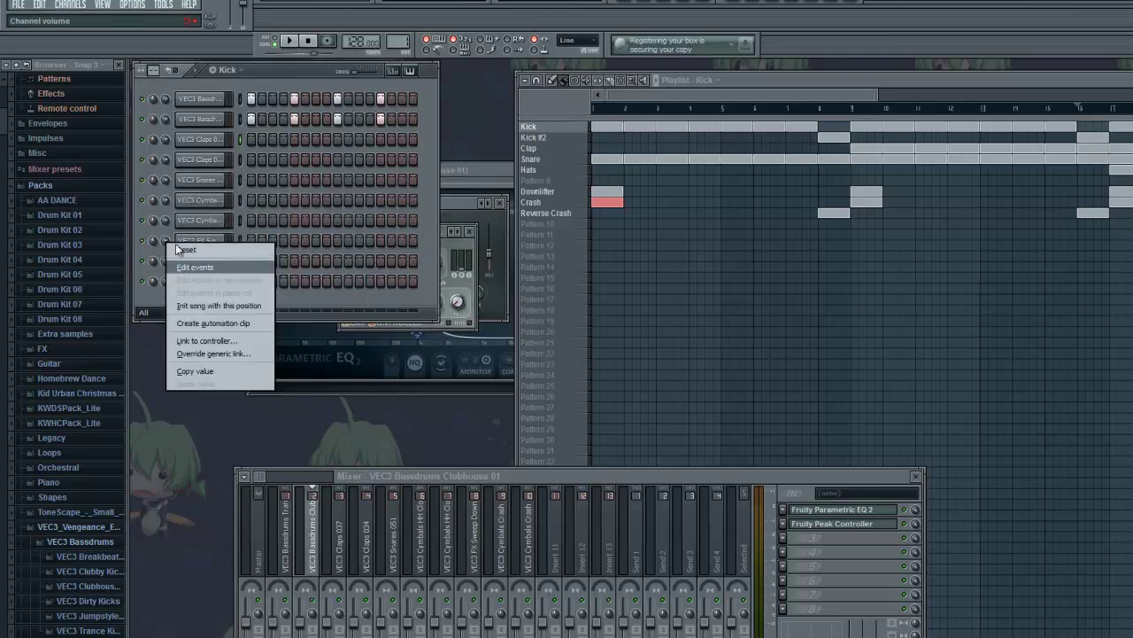
left_click(234, 340)
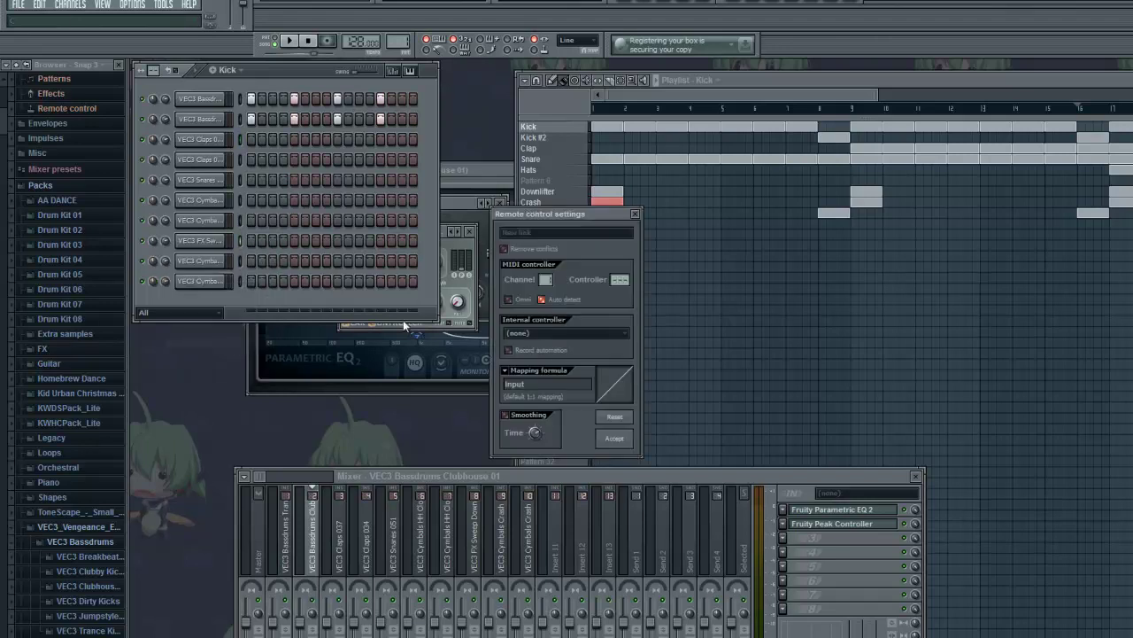
left_click(531, 333)
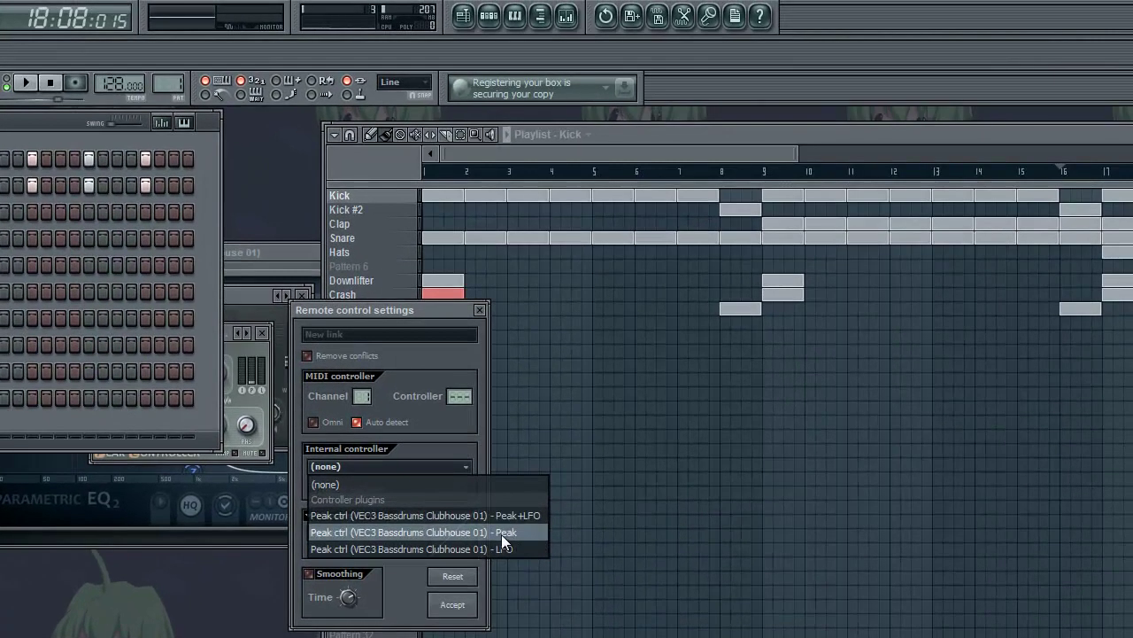
left_click(500, 533)
left_click(308, 516)
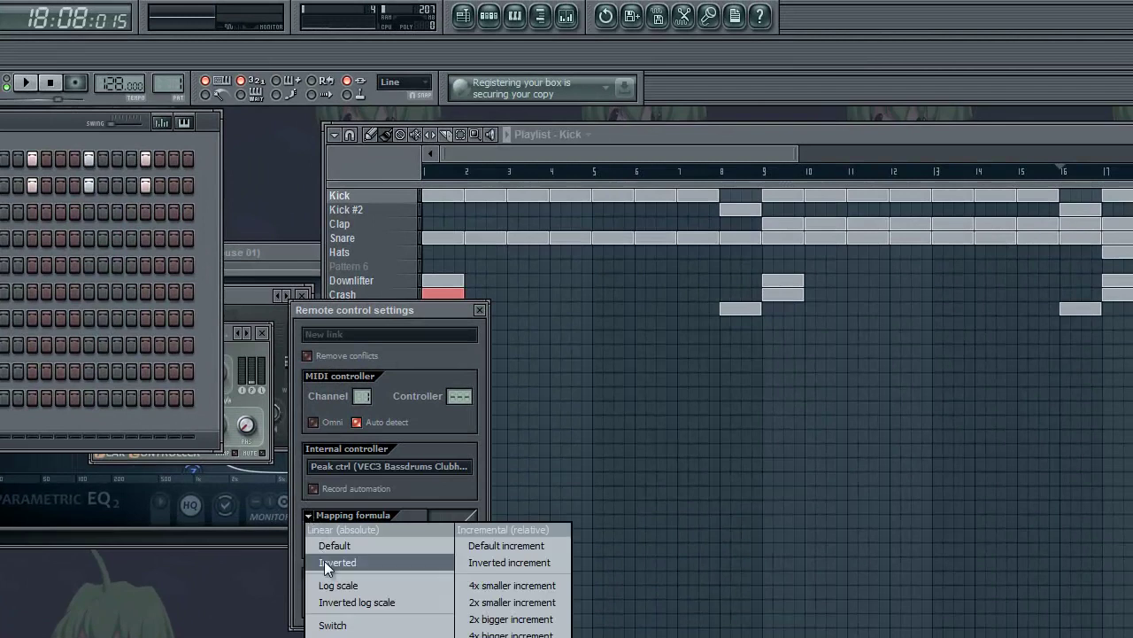
left_click(370, 564)
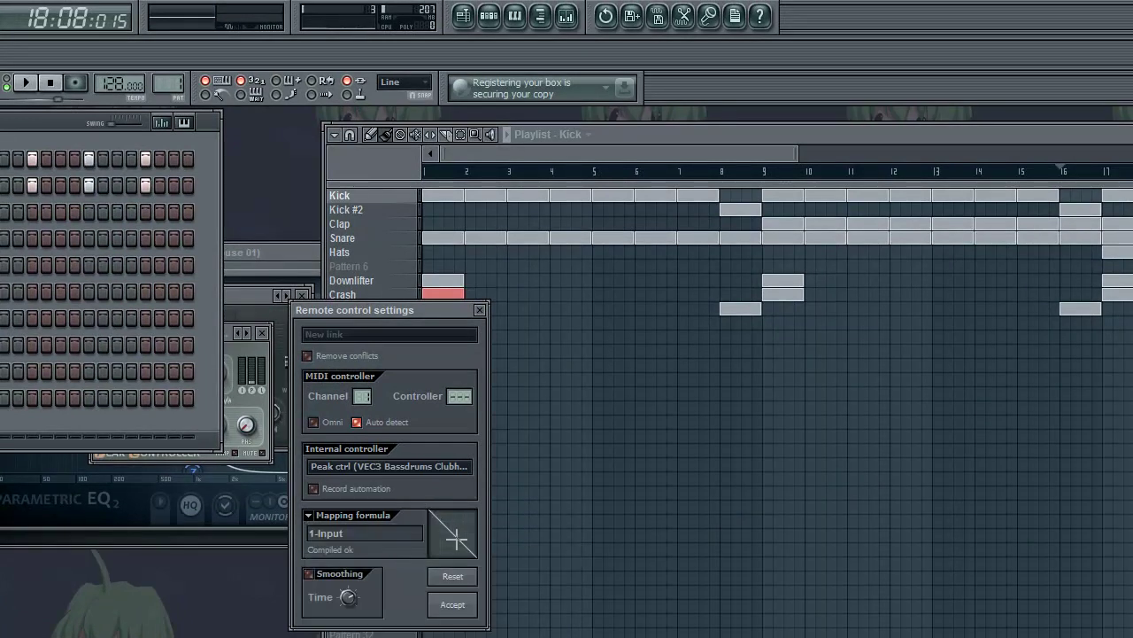
left_click(453, 605)
Play the downlifter with the linked volume from bar 1 and from bar 9, and stop playback
left_click_drag(444, 171, 363, 170)
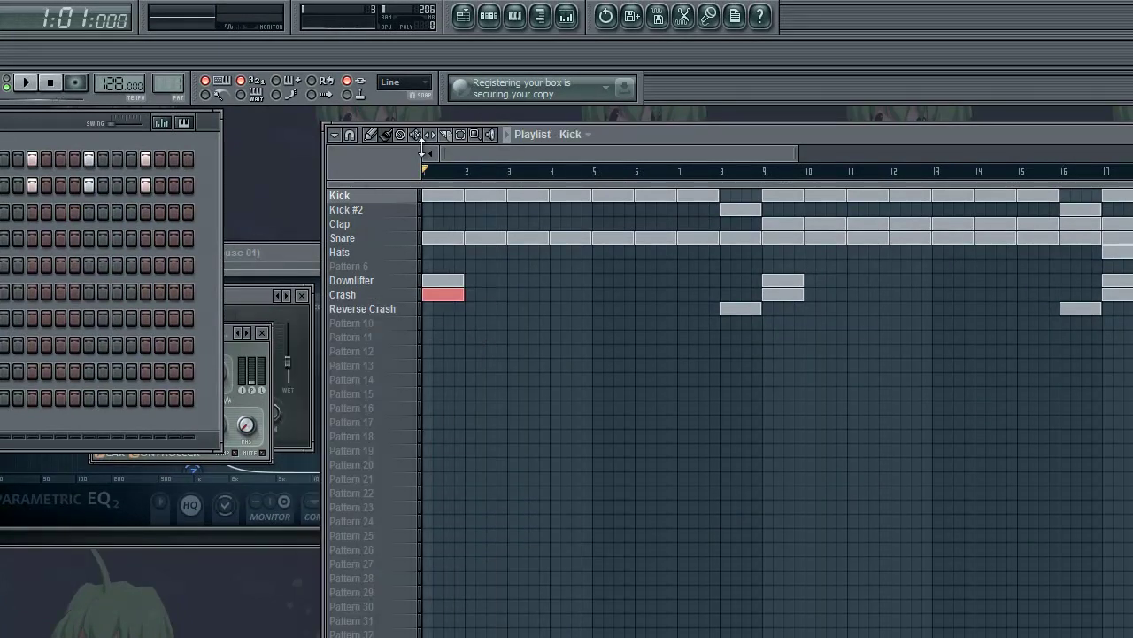
key("space")
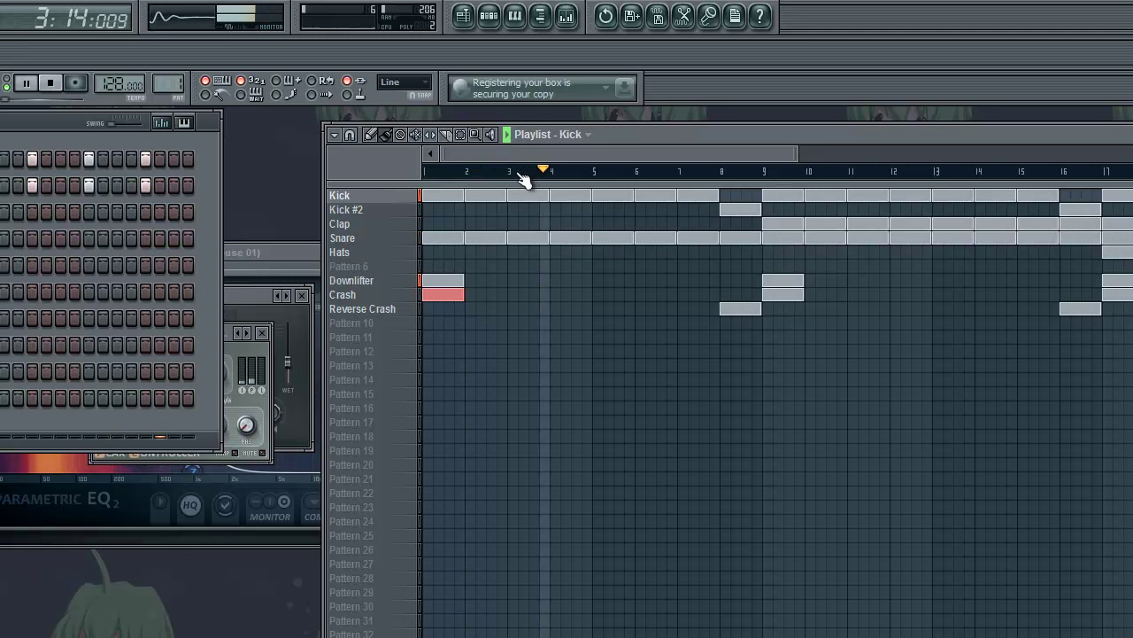
key("space")
key("space")
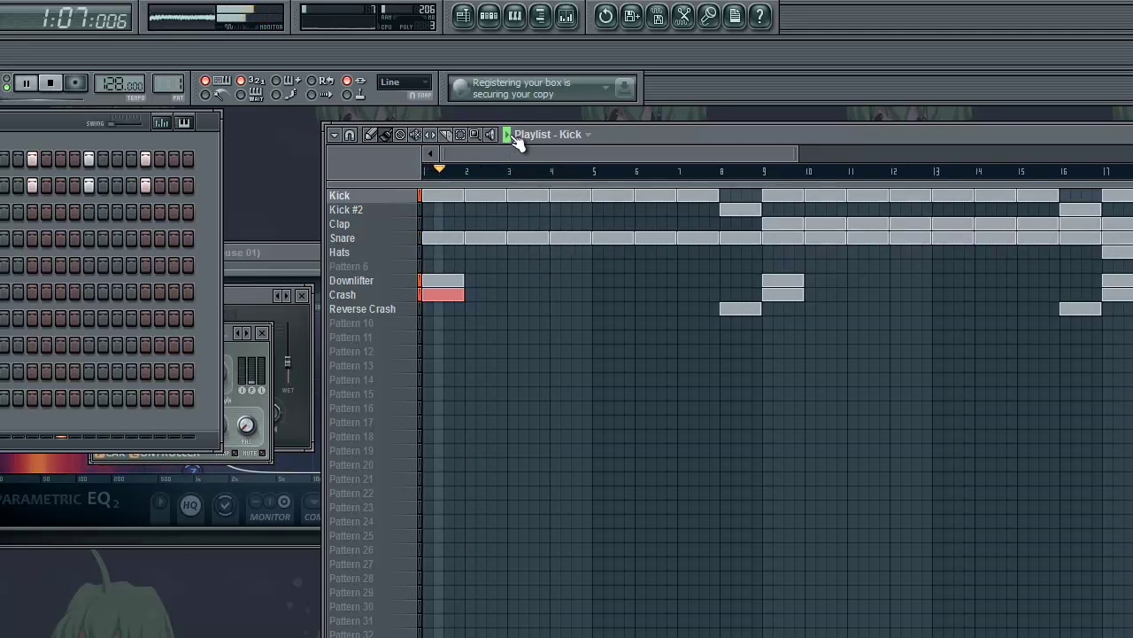
left_click(764, 172)
left_click_drag(579, 152, 670, 161)
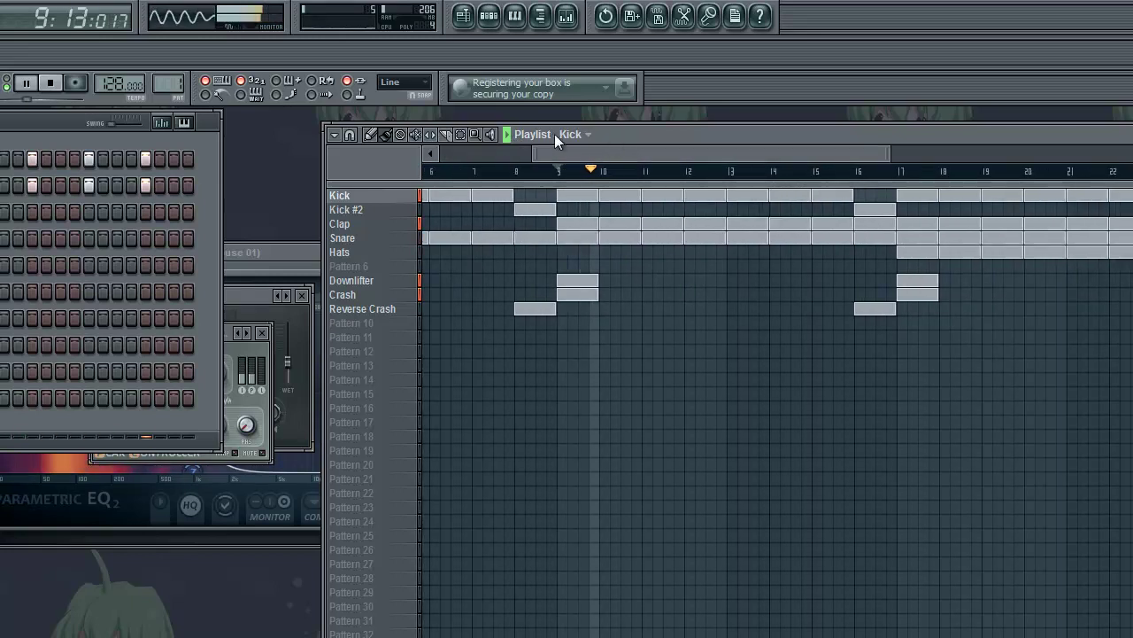
left_click(509, 134)
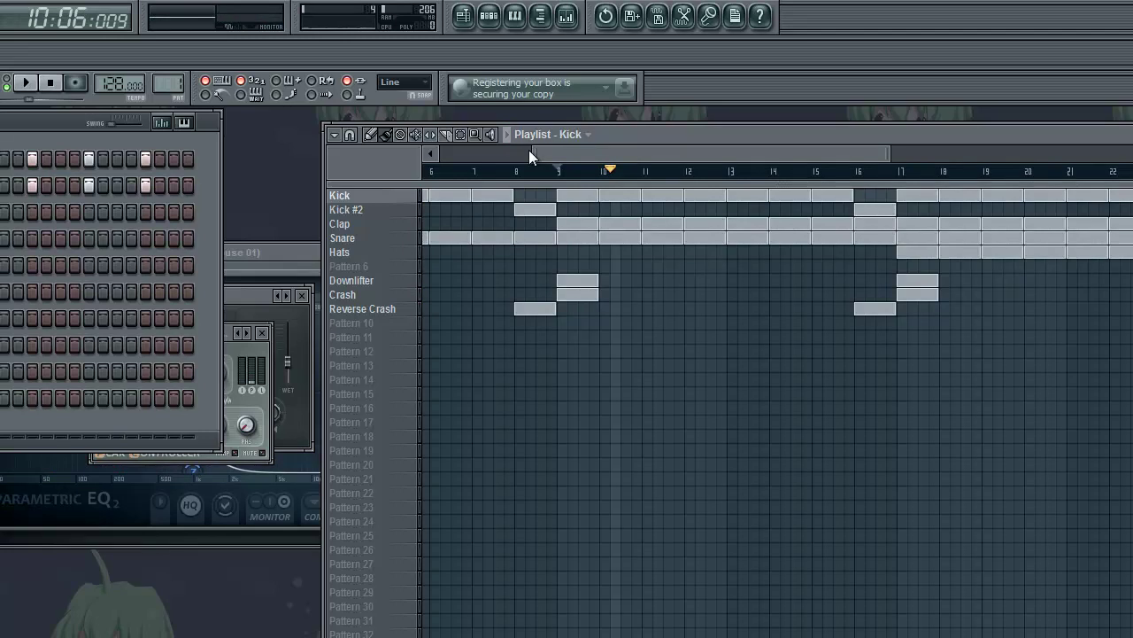
left_click_drag(528, 150, 384, 260)
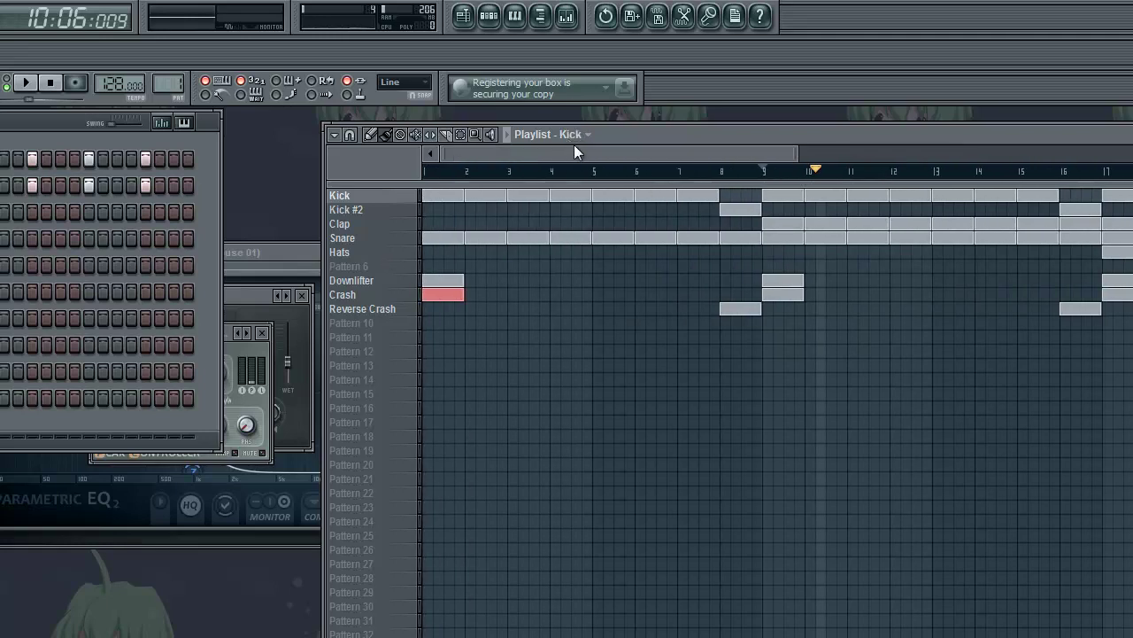
left_click_drag(550, 156, 421, 195)
left_click_drag(476, 155, 359, 227)
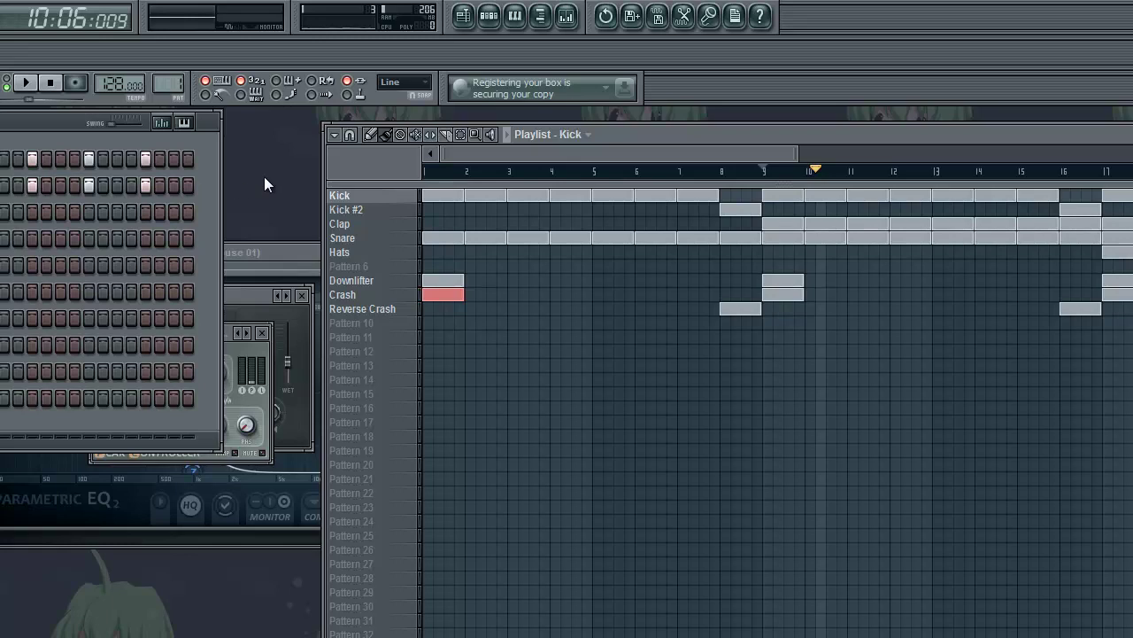